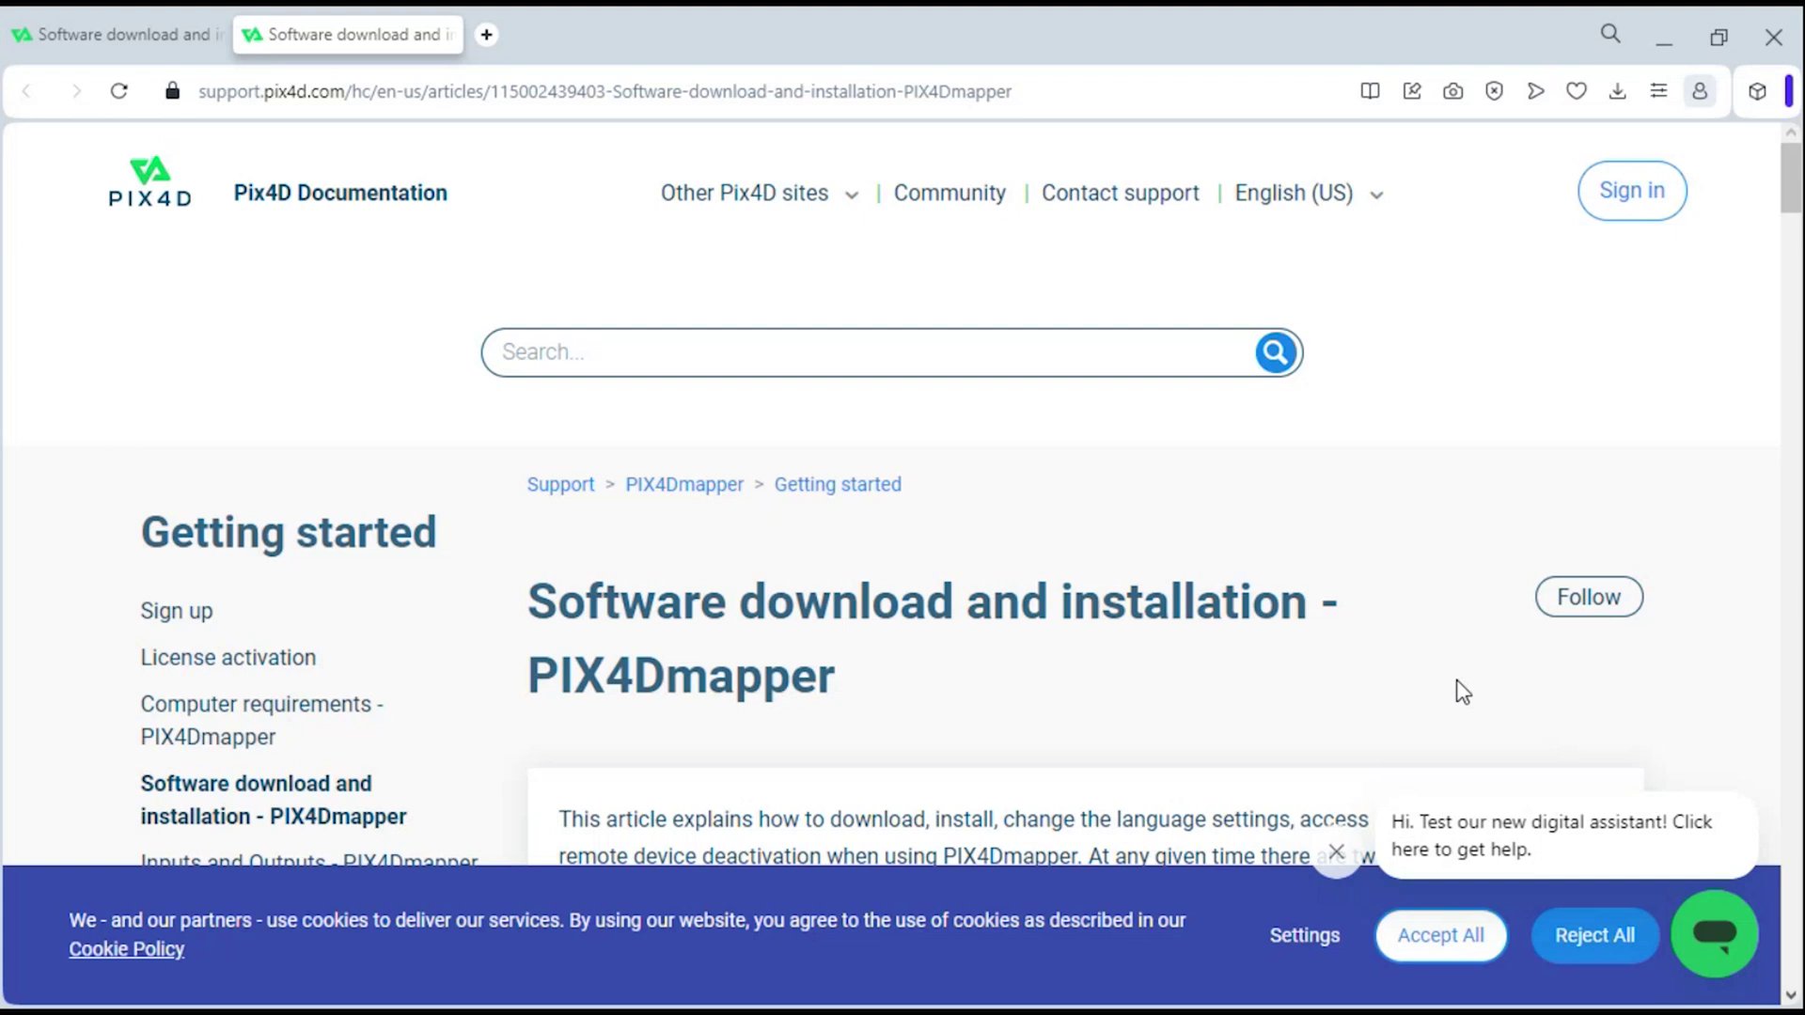
# - Follow the Sign up article's link to Pix4D's Create your account page and start entering the e-mail
pyautogui.click(168, 618)
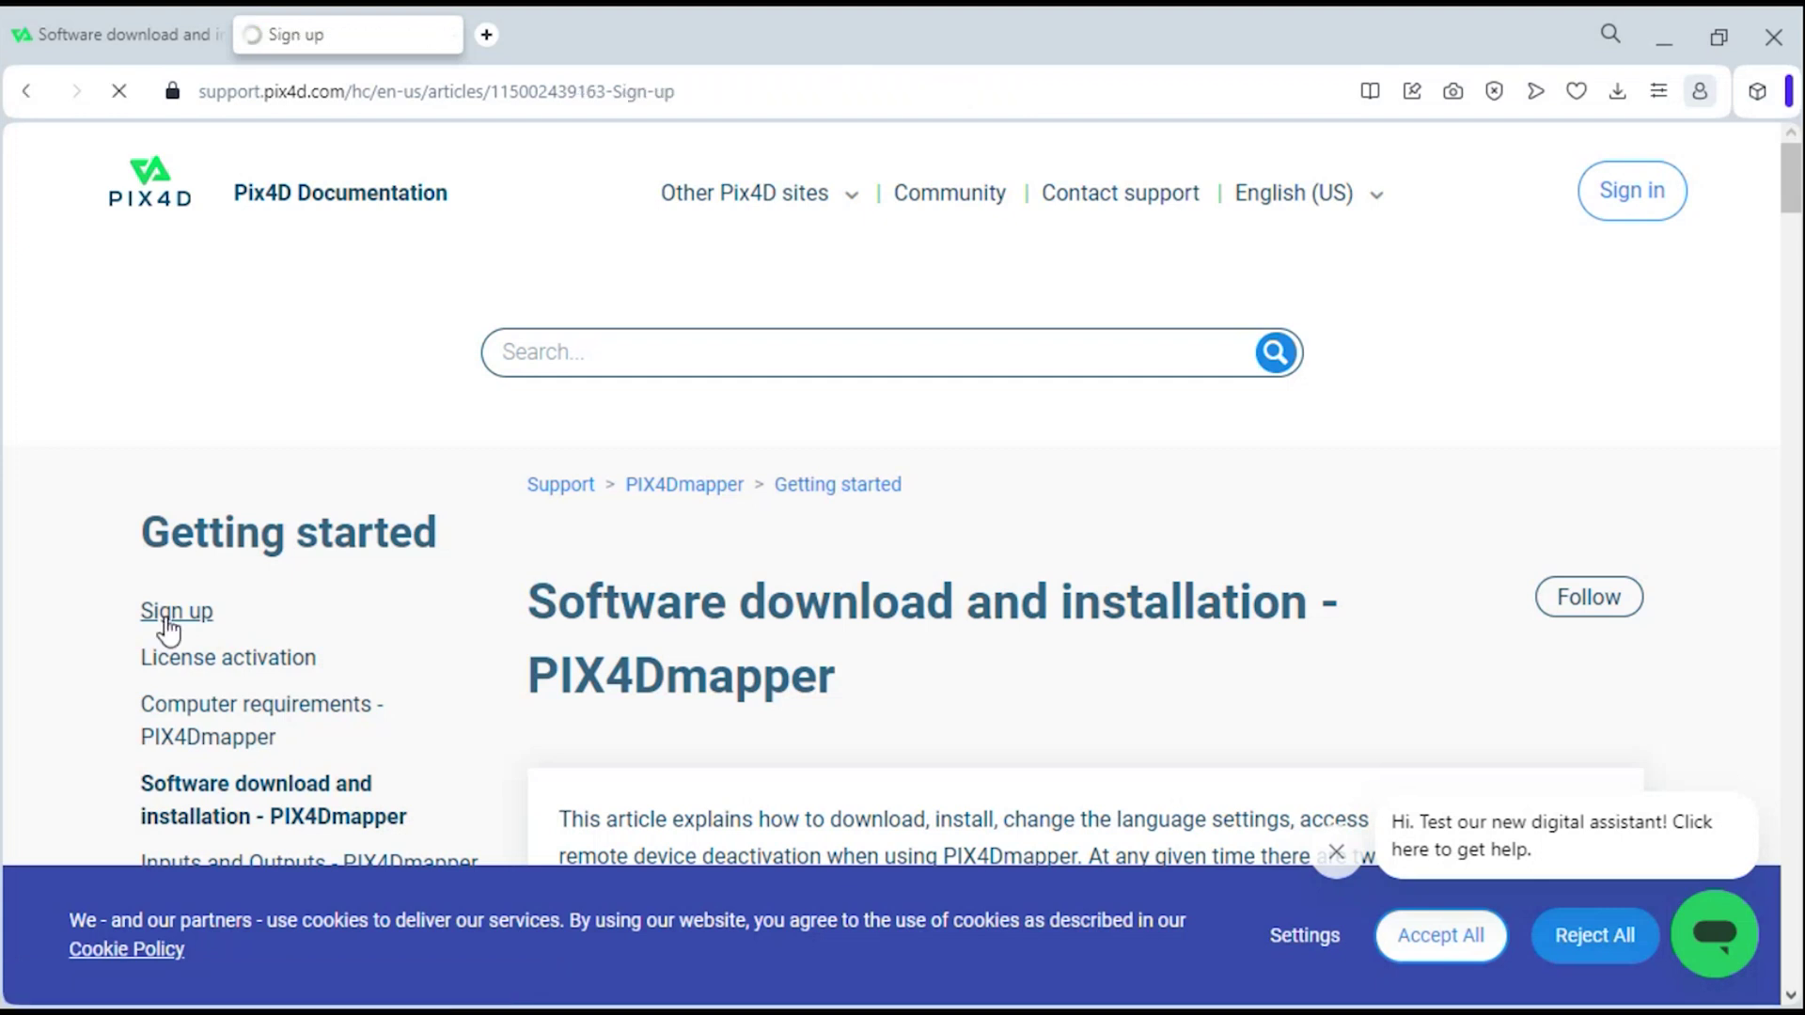
pyautogui.scroll(-5, 919, 218)
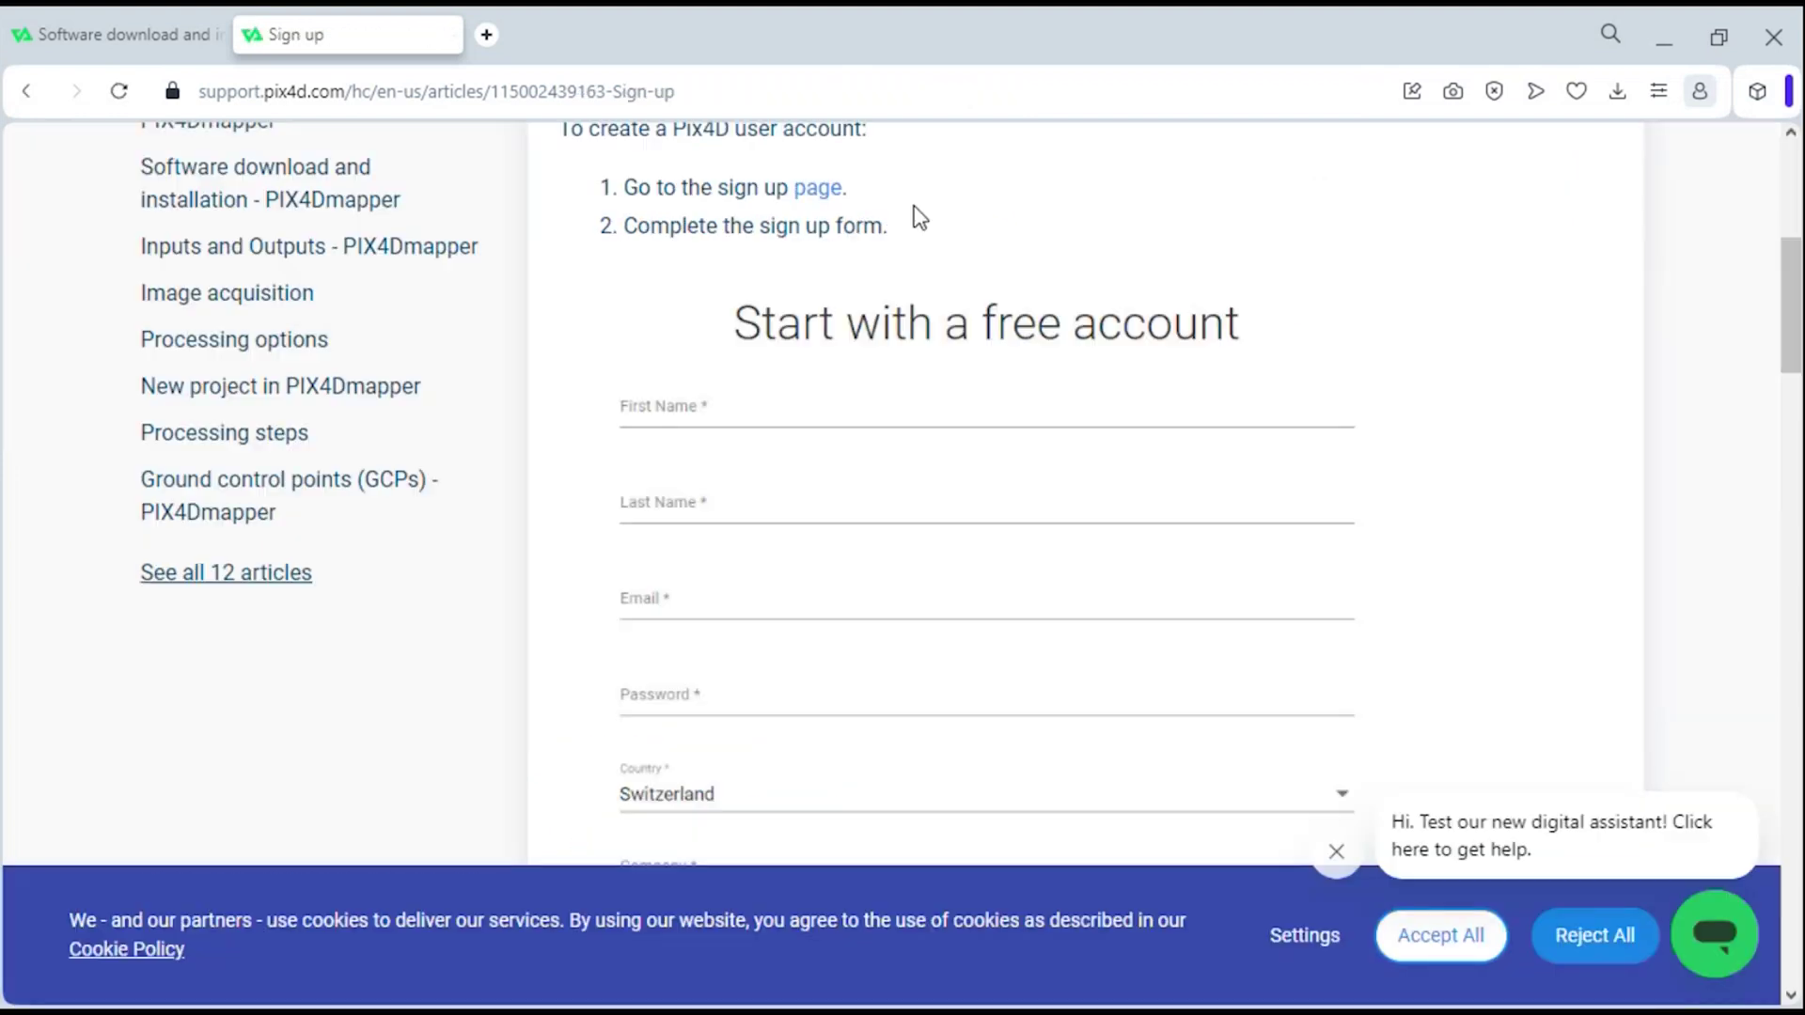
pyautogui.click(812, 194)
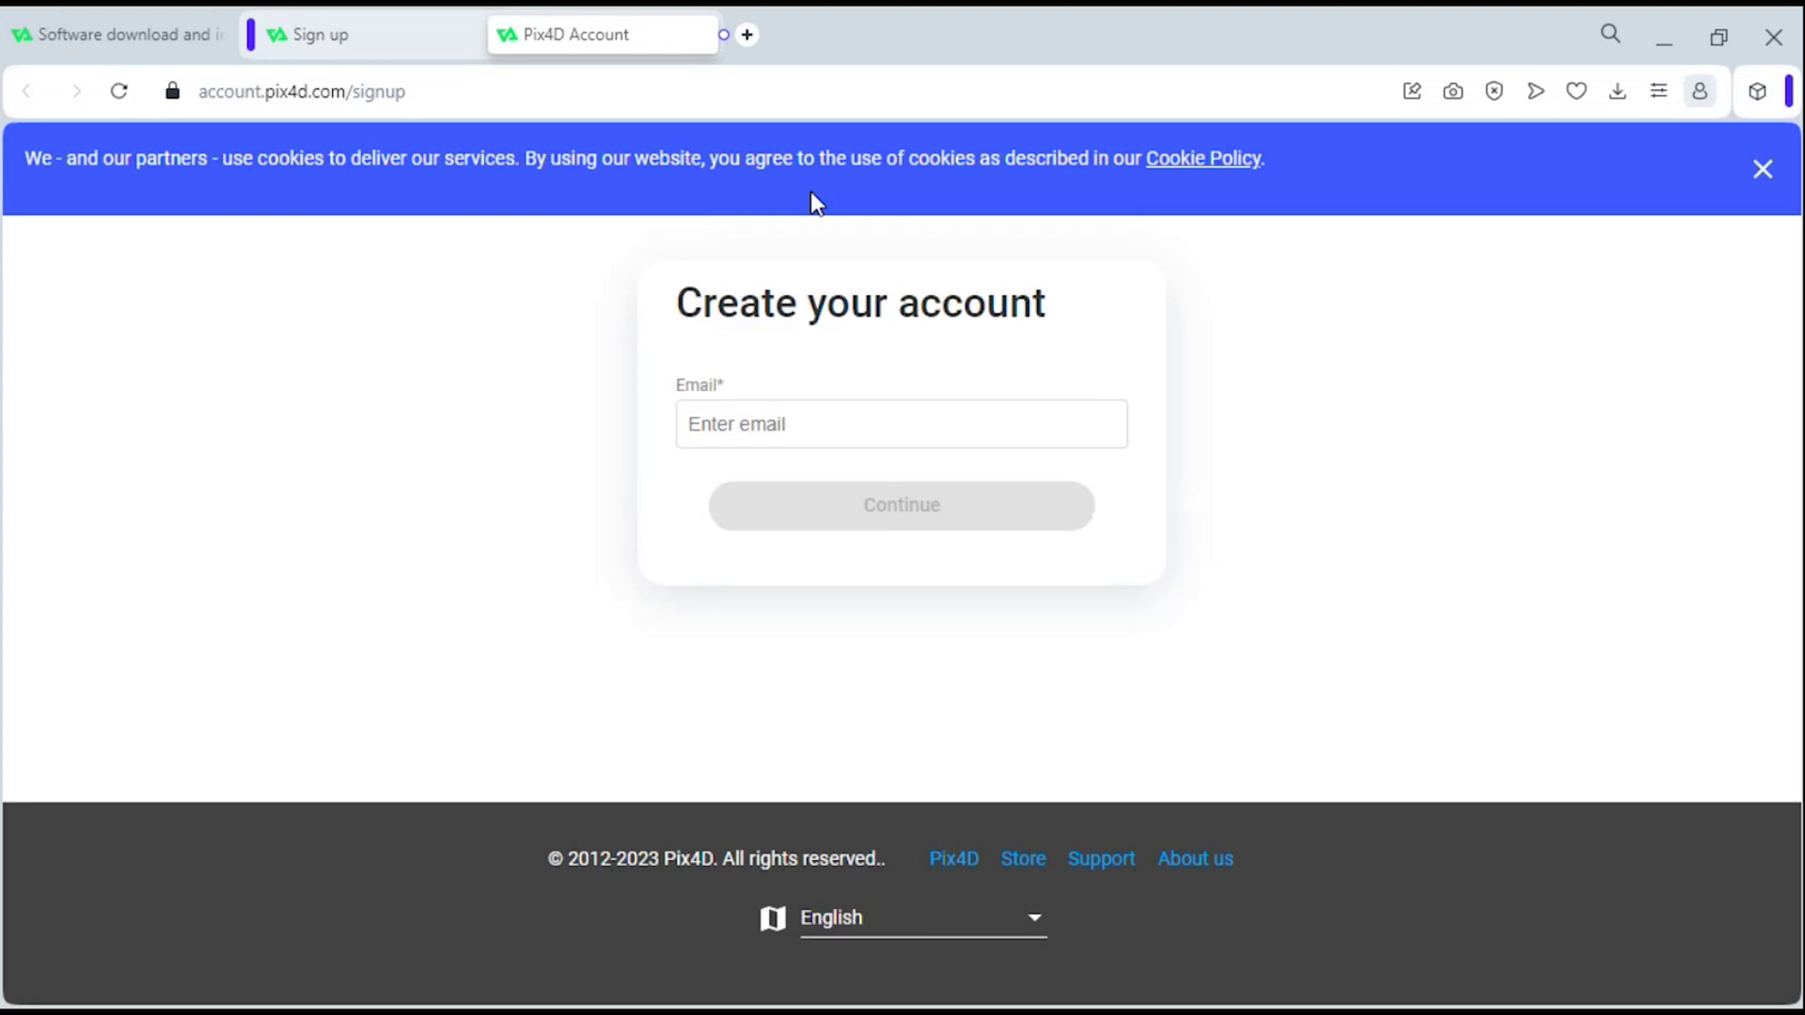
pyautogui.click(856, 415)
# - Fill in the saved account e-mail, continue, and enter the account password
pyautogui.click(905, 496)
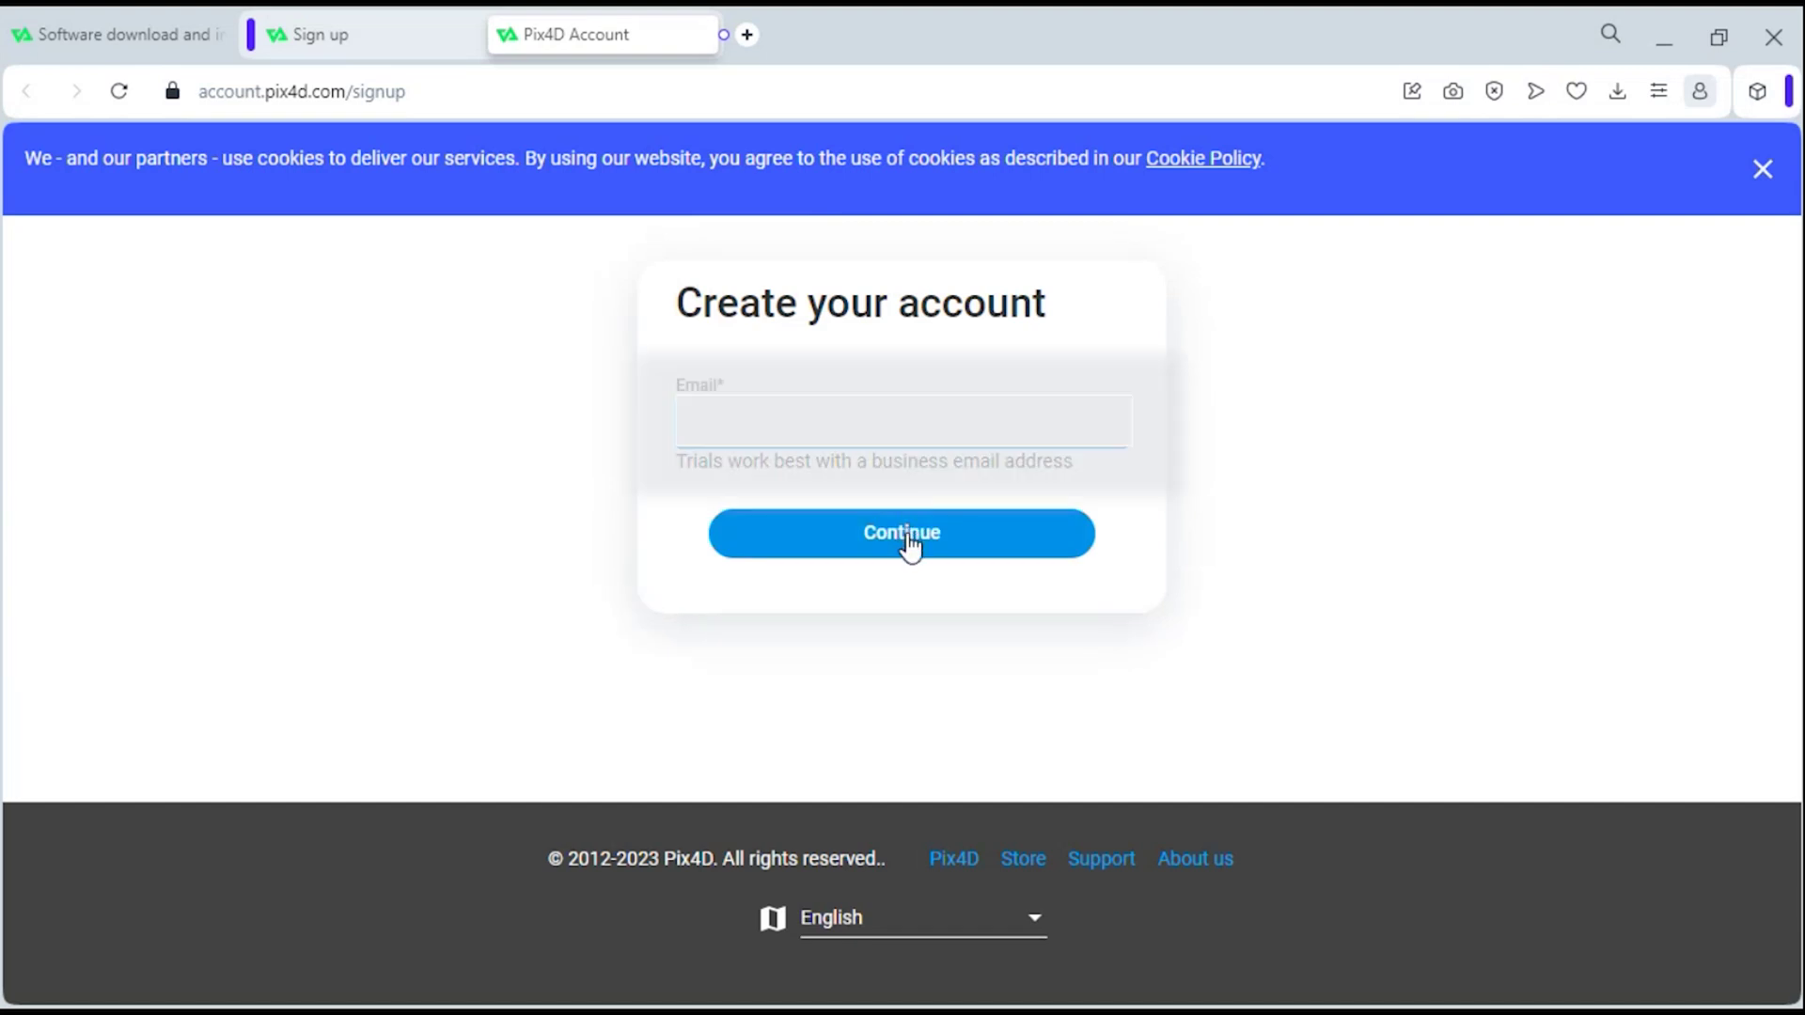
pyautogui.click(905, 535)
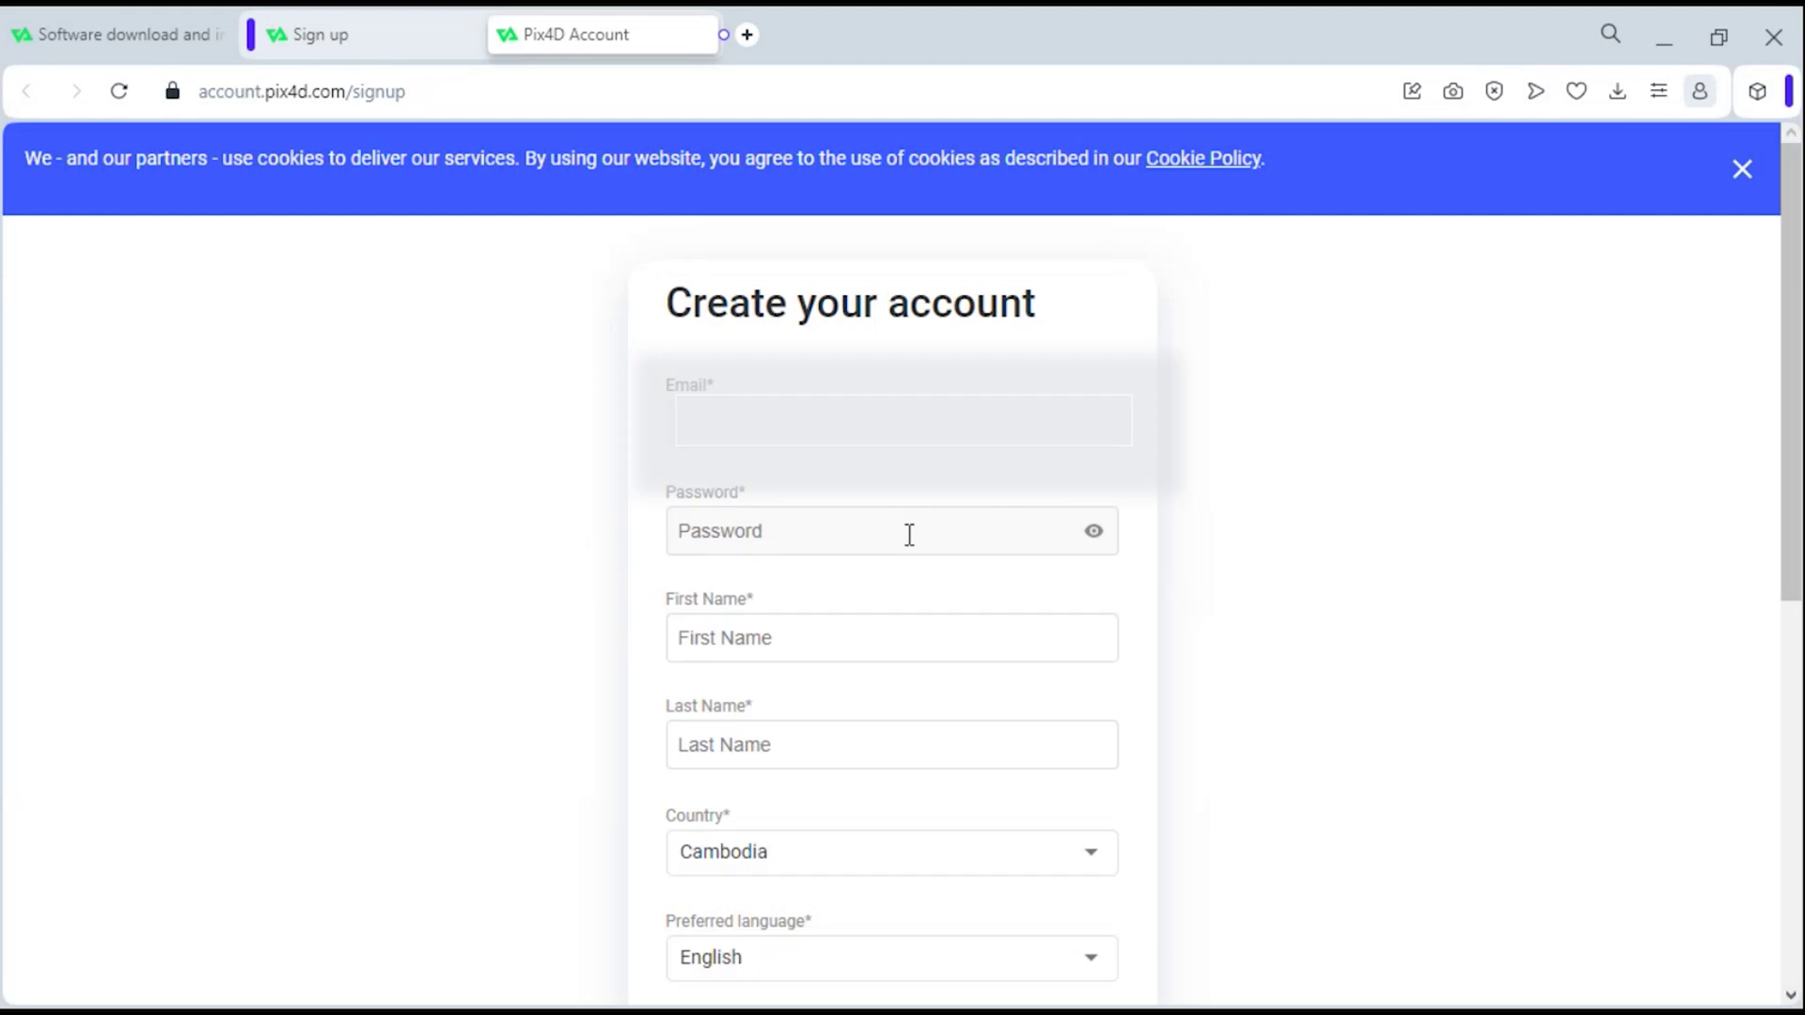
pyautogui.click(909, 534)
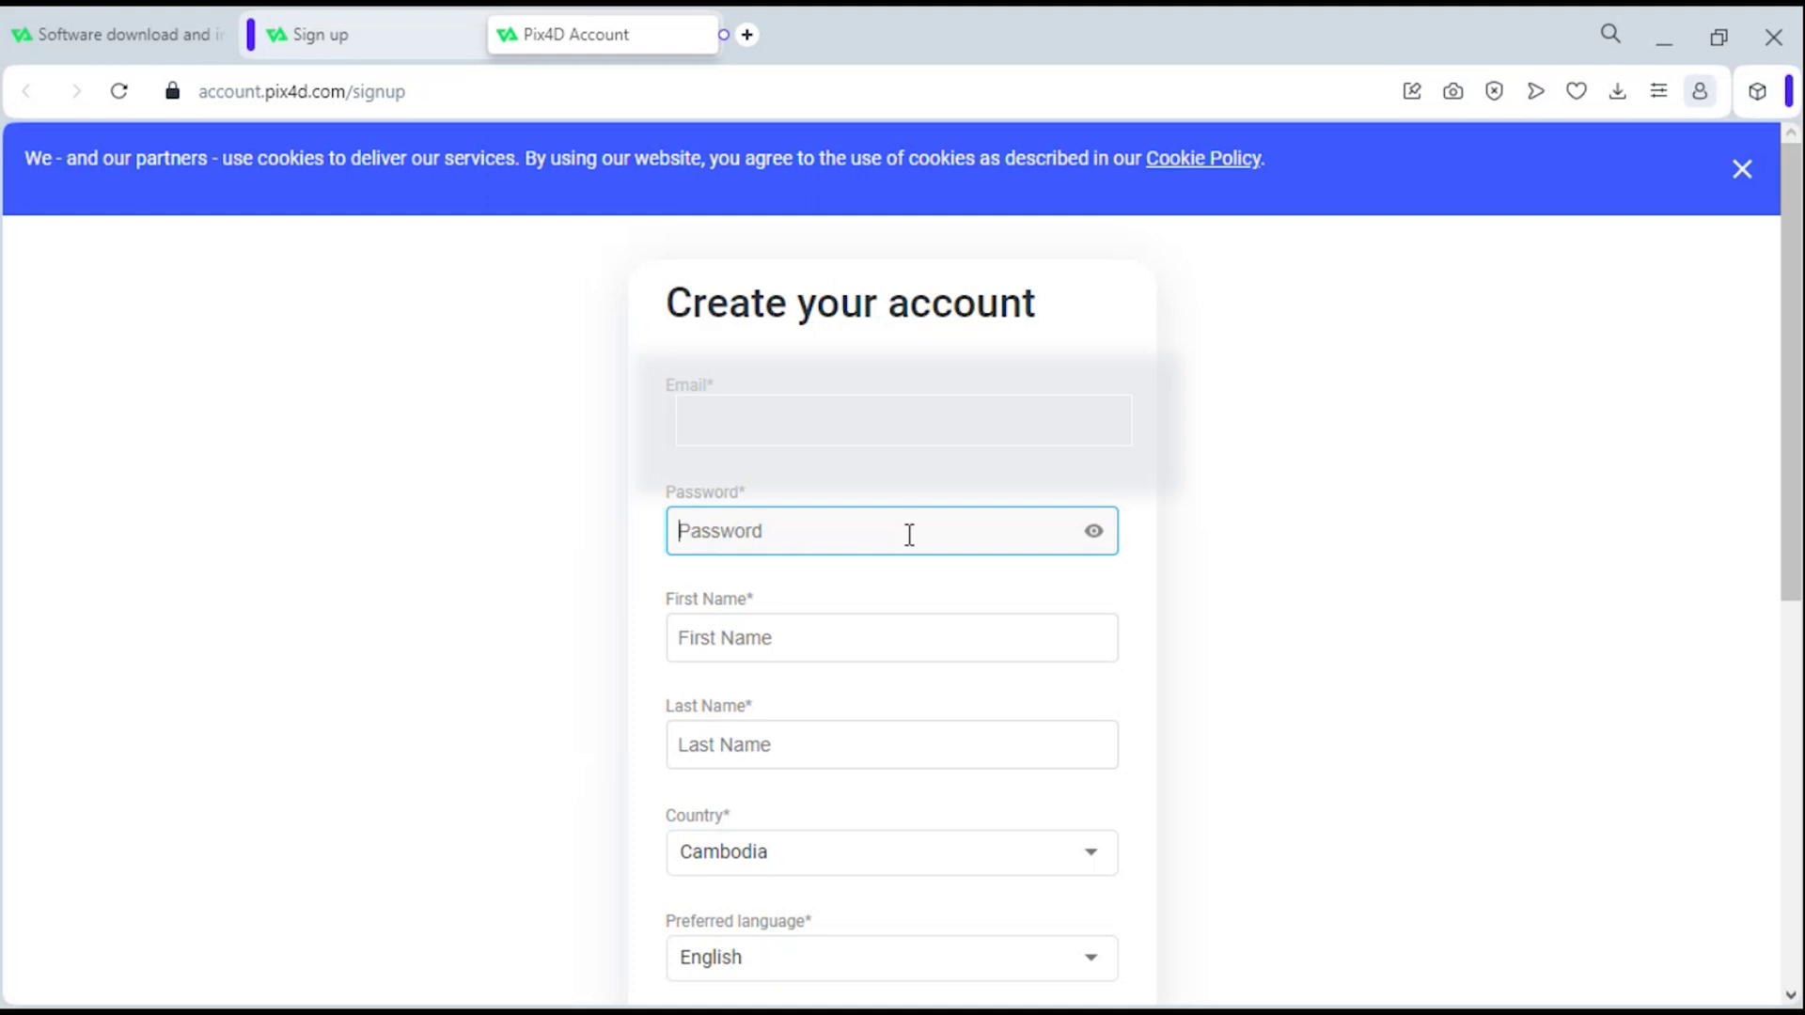
pyautogui.write('•••••••••')
pyautogui.moveTo(741, 538); pyautogui.dragTo(696, 540)
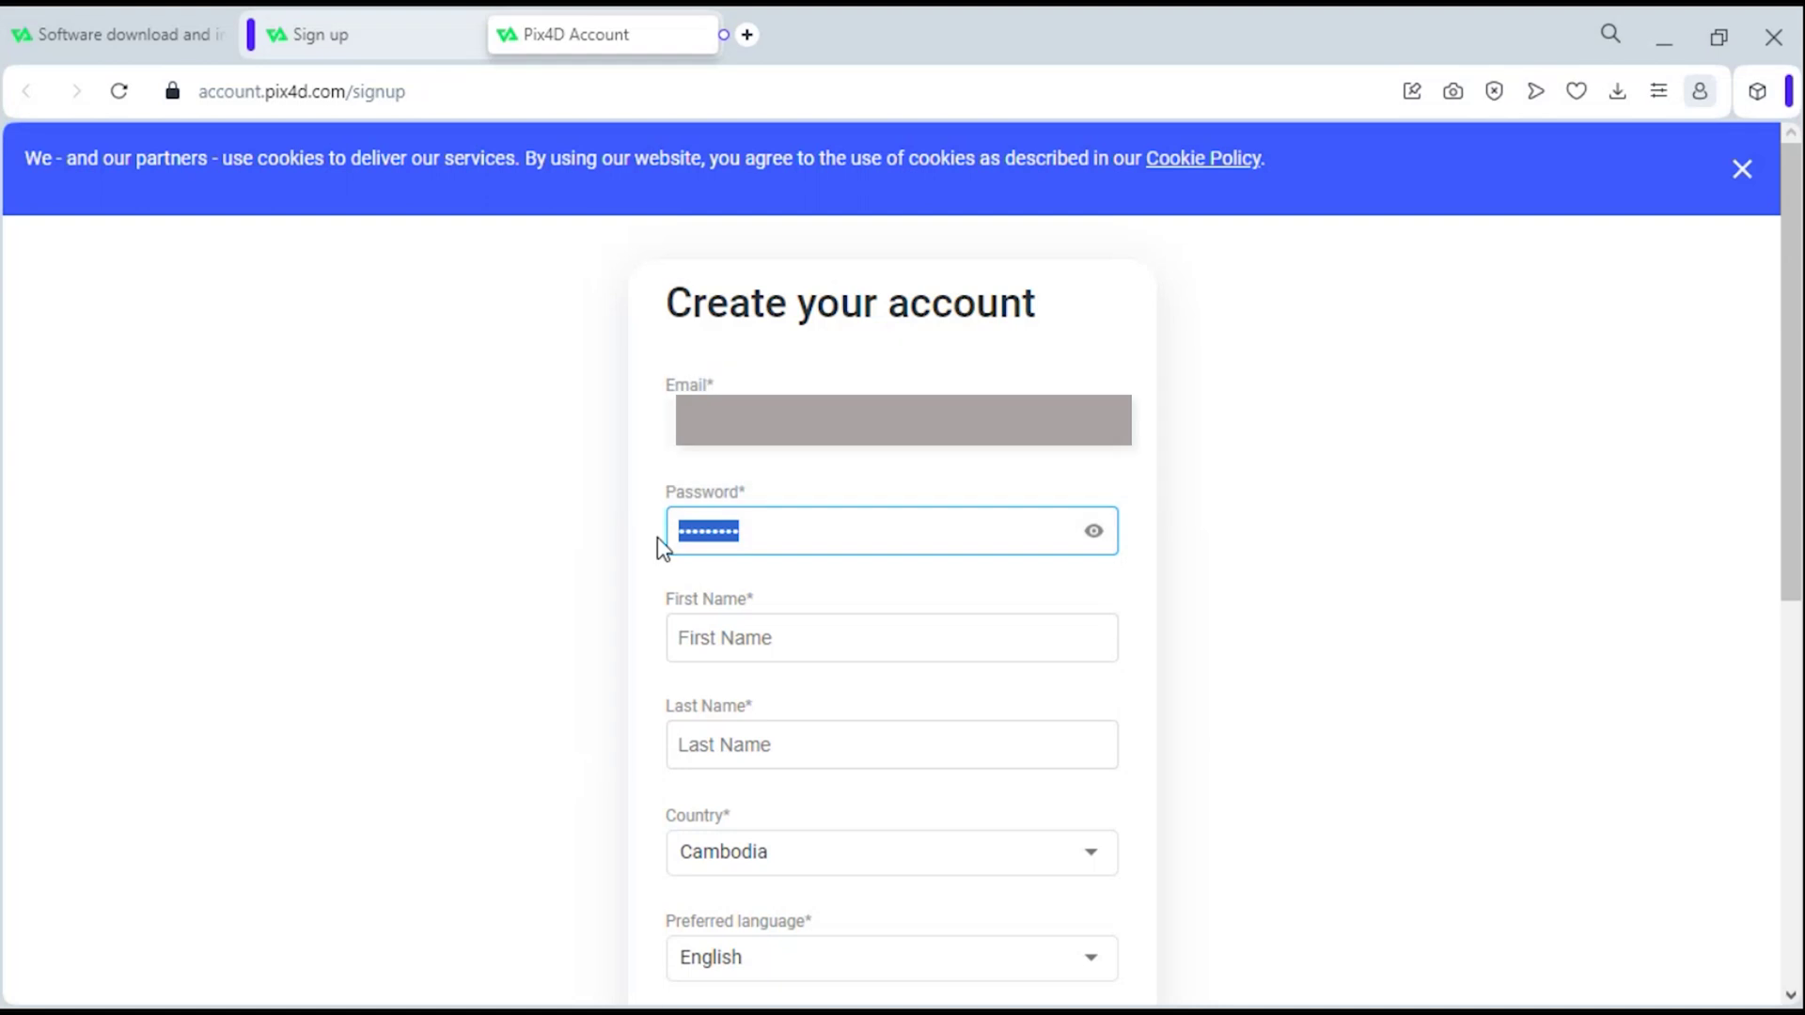
pyautogui.click(839, 531)
# - Enter the user's first and last name, then bring up the Preferred language list
pyautogui.click(775, 639)
pyautogui.click(745, 750)
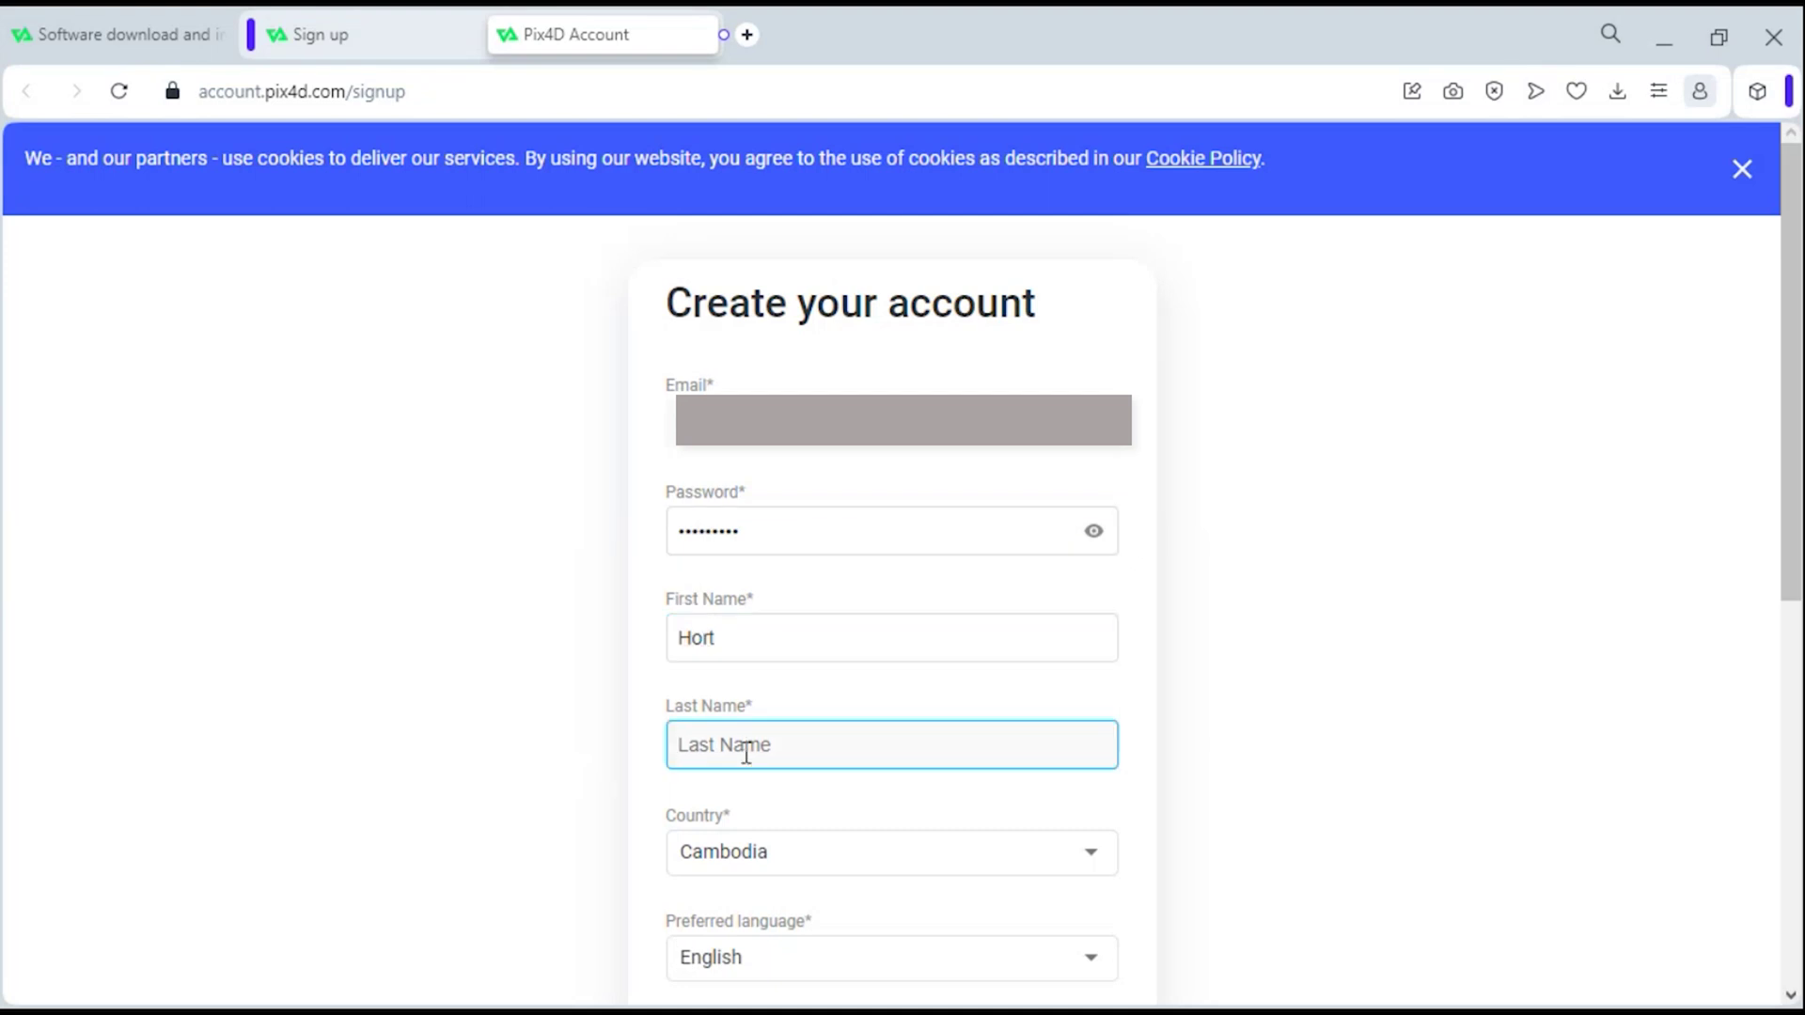
pyautogui.scroll(-2, 821, 781)
pyautogui.click(821, 781)
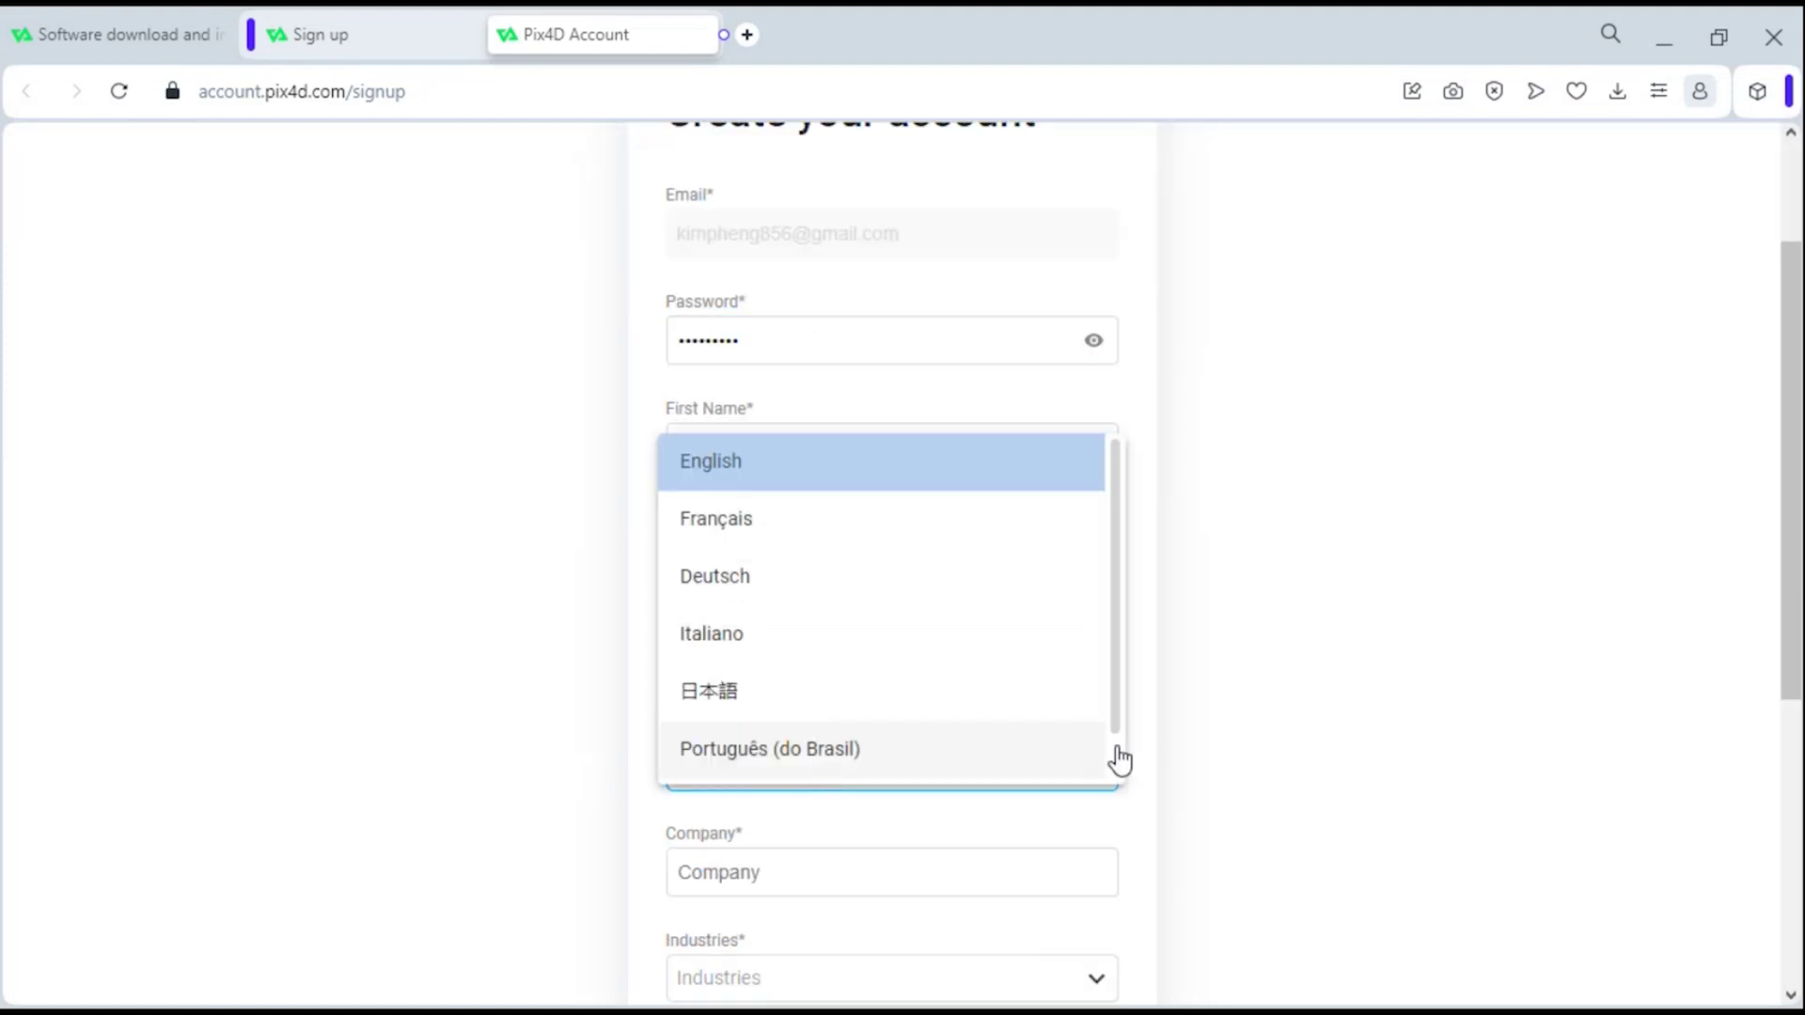
# - Keep English as language, accept the suggested company name, and choose Education as industry
pyautogui.click(1234, 714)
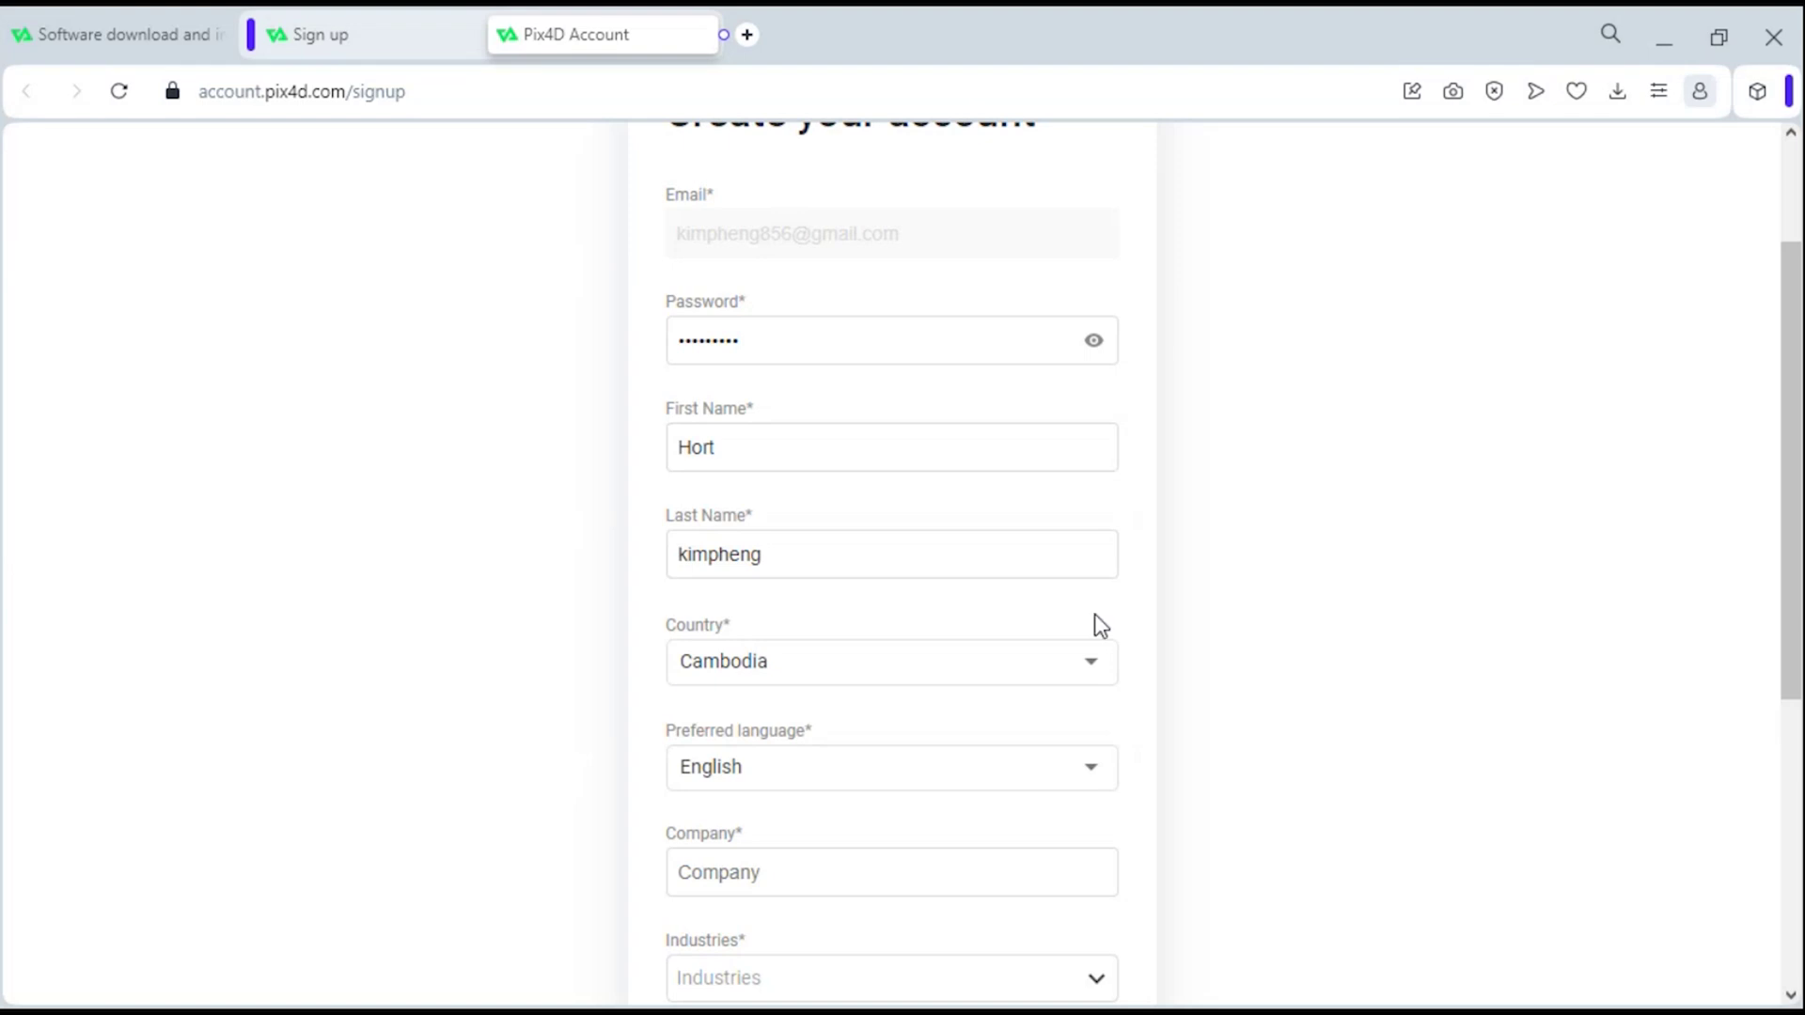
pyautogui.moveTo(1788, 560); pyautogui.dragTo(1769, 677)
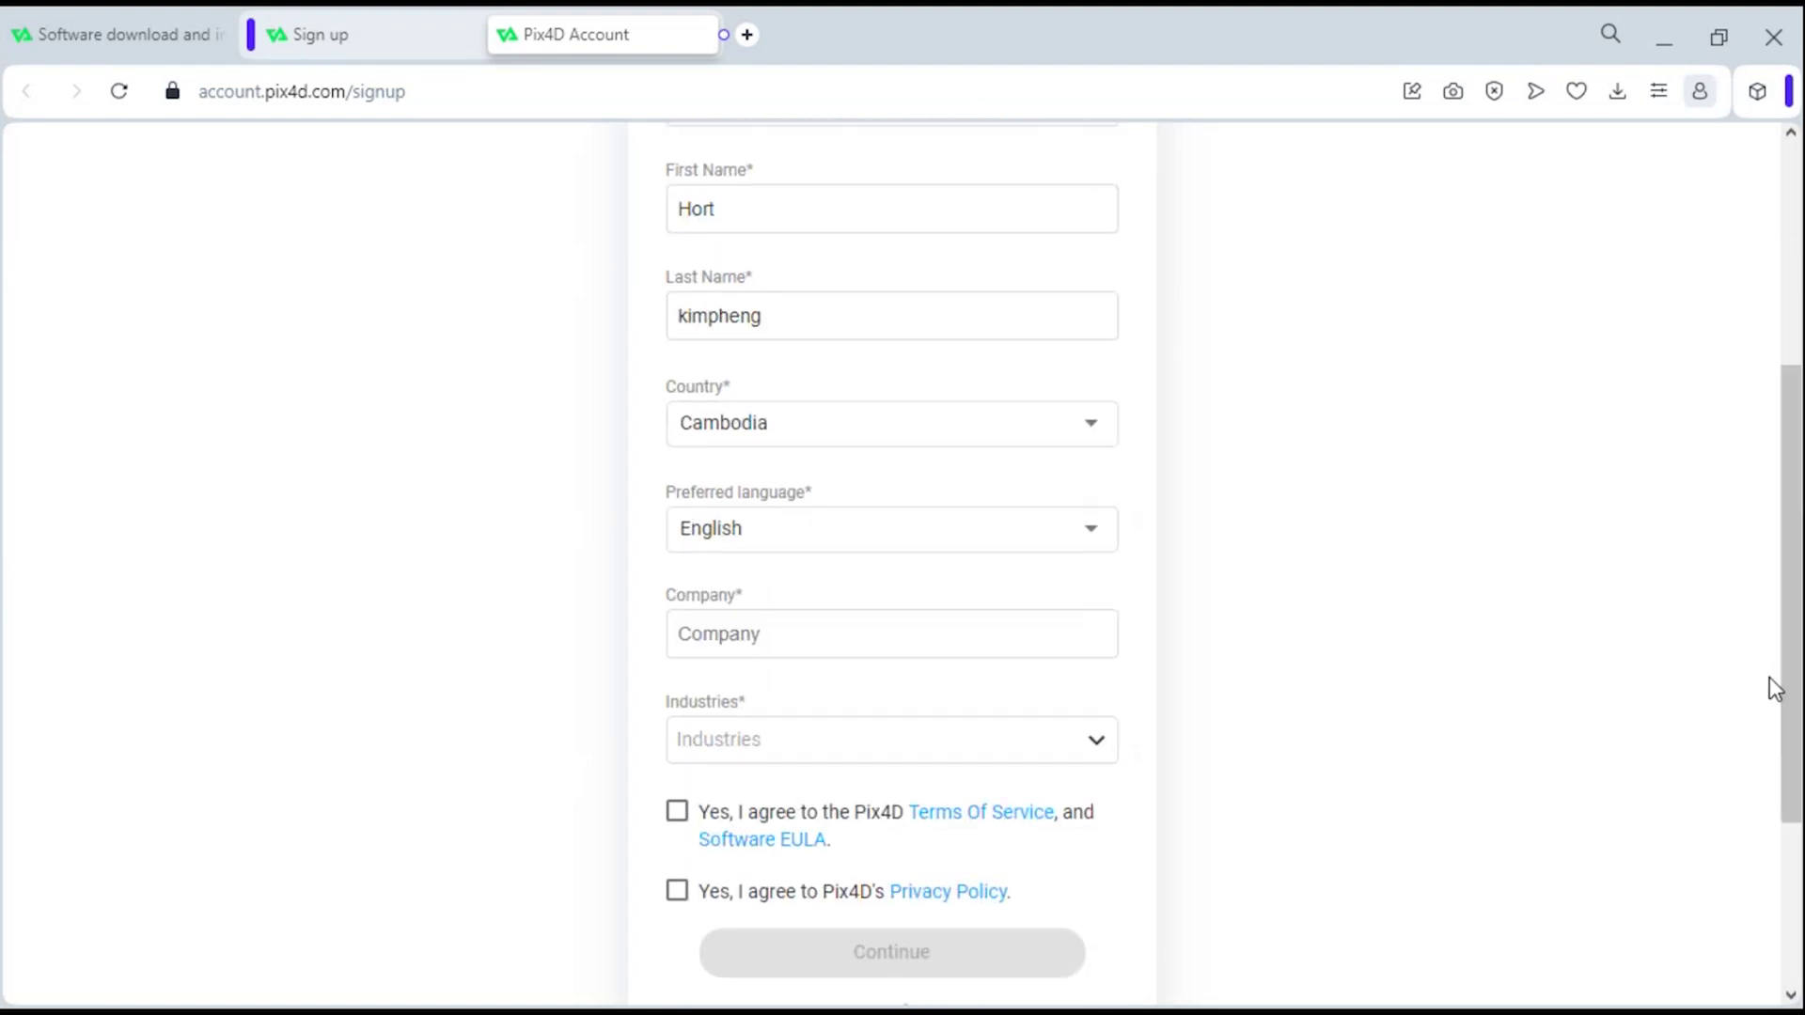
pyautogui.click(777, 633)
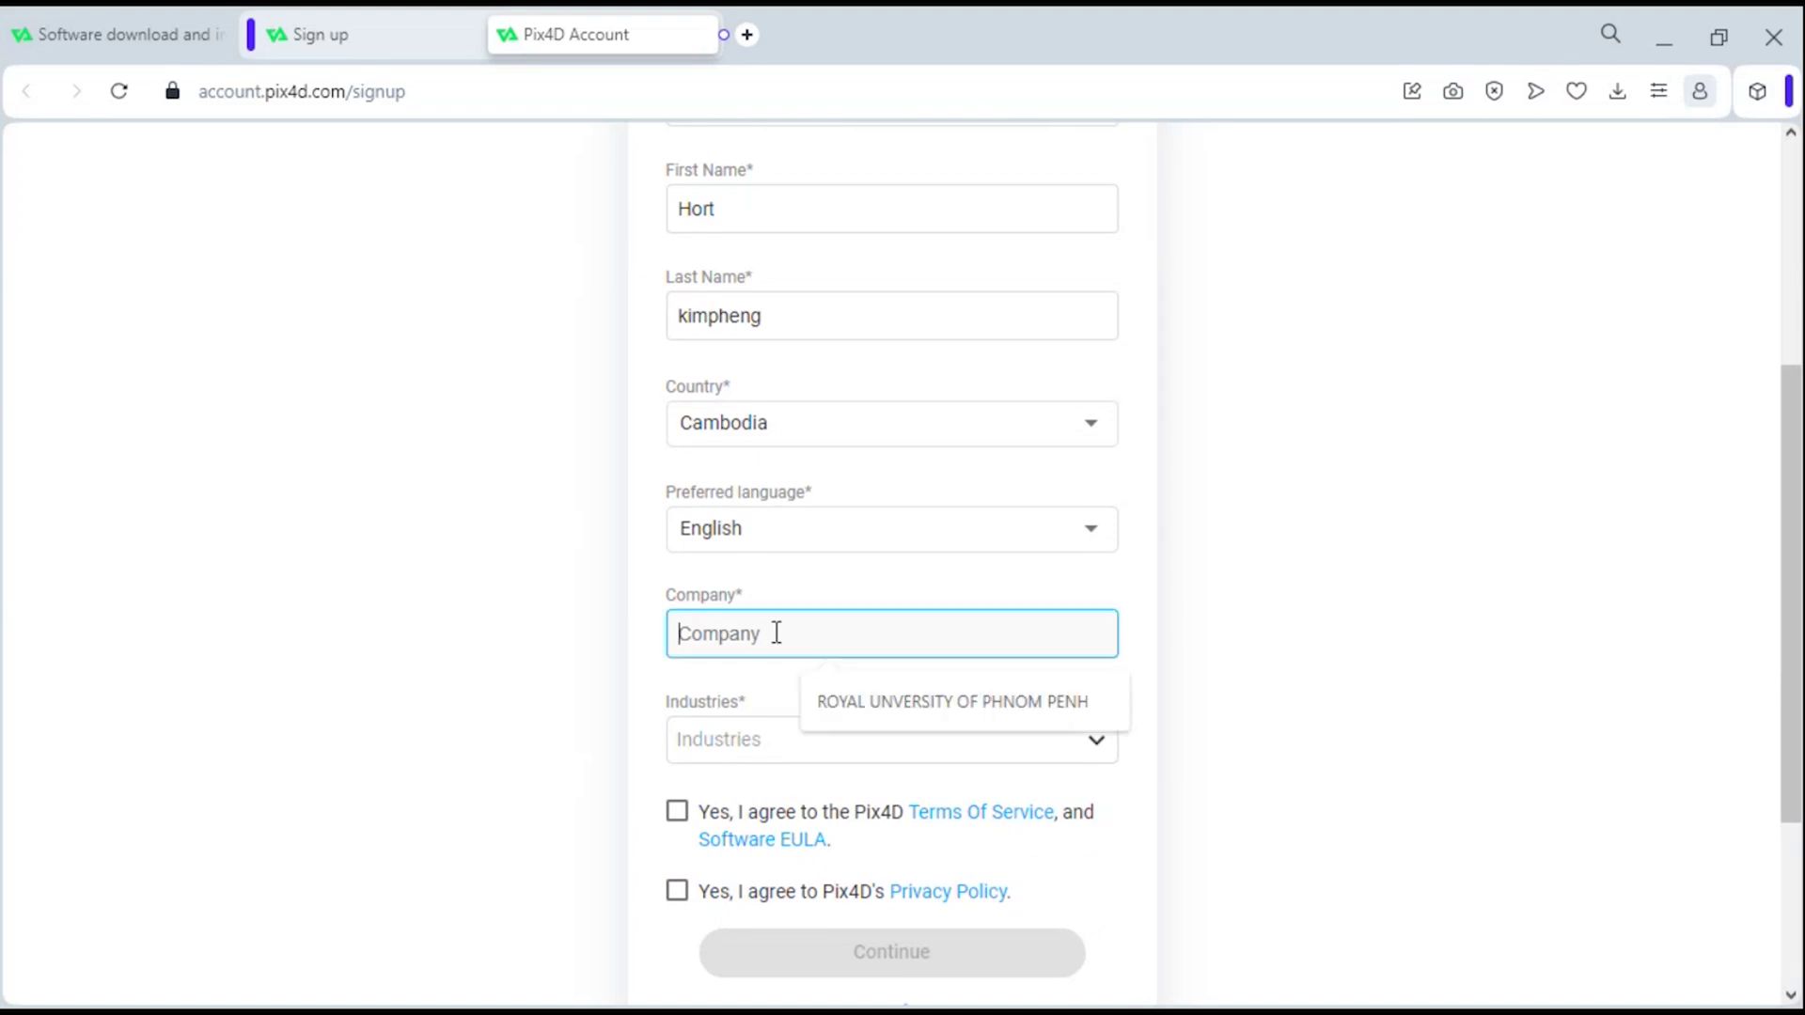
pyautogui.click(867, 720)
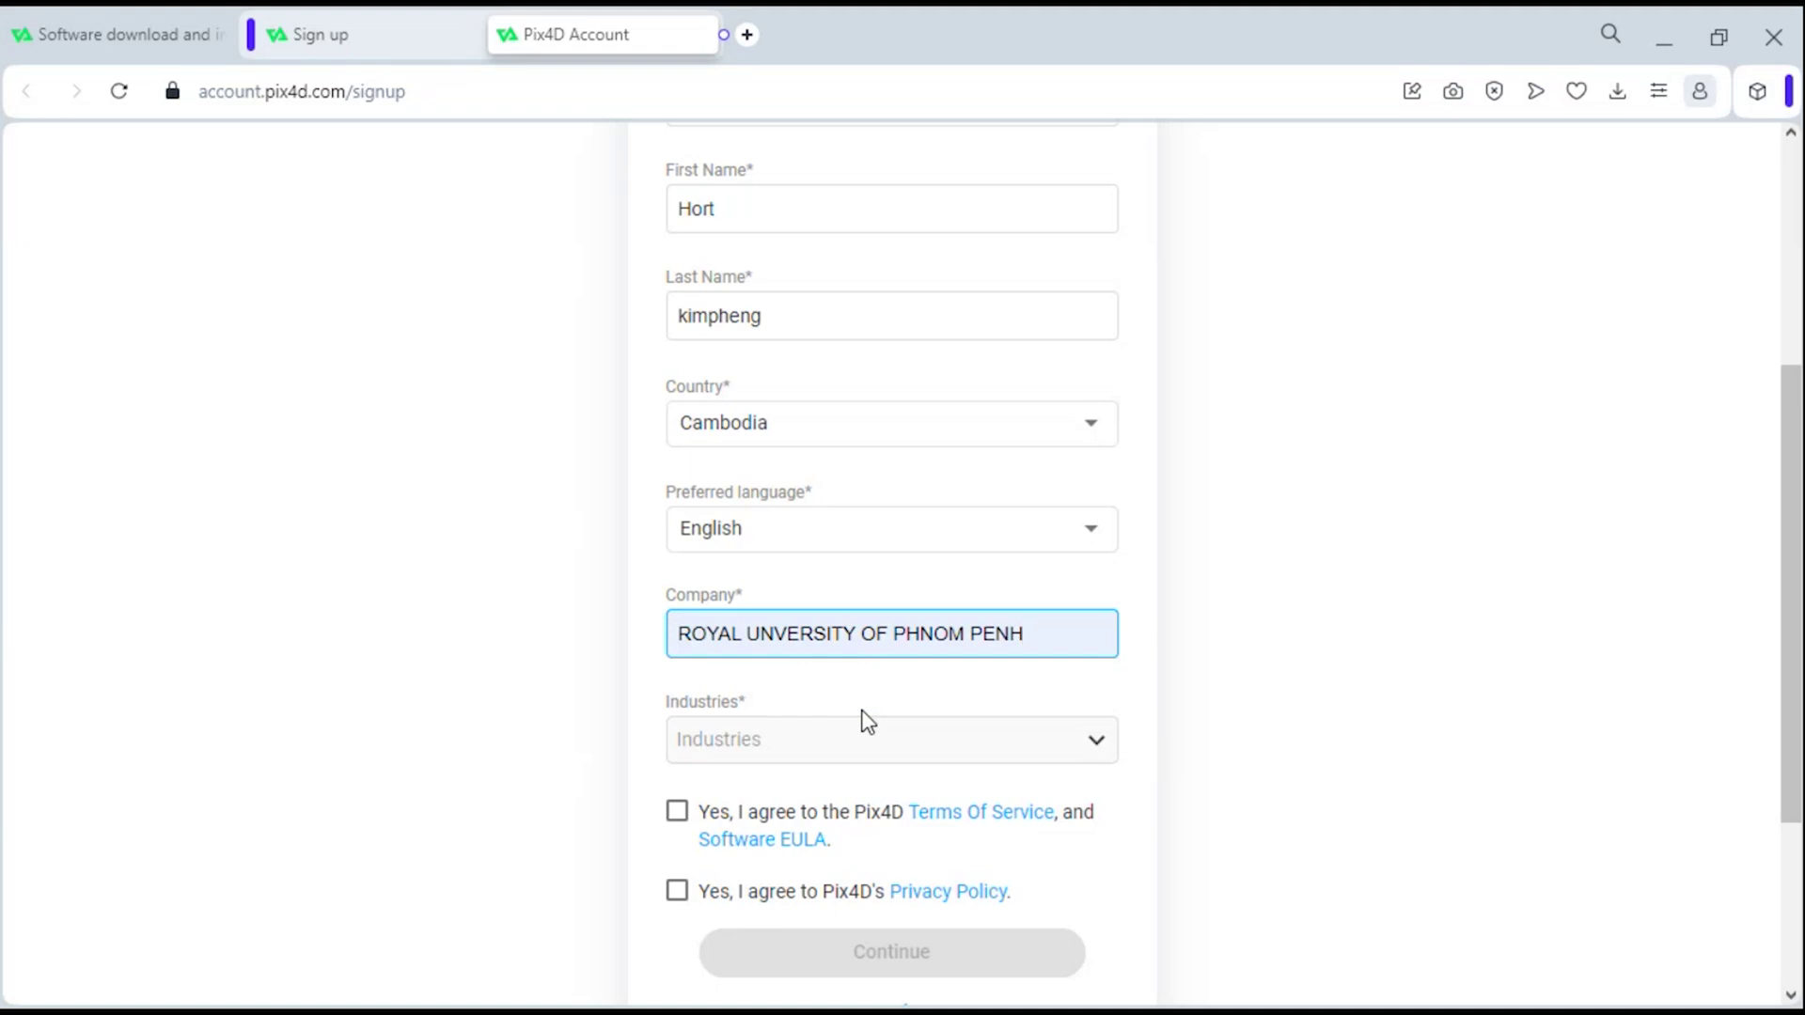
pyautogui.click(867, 759)
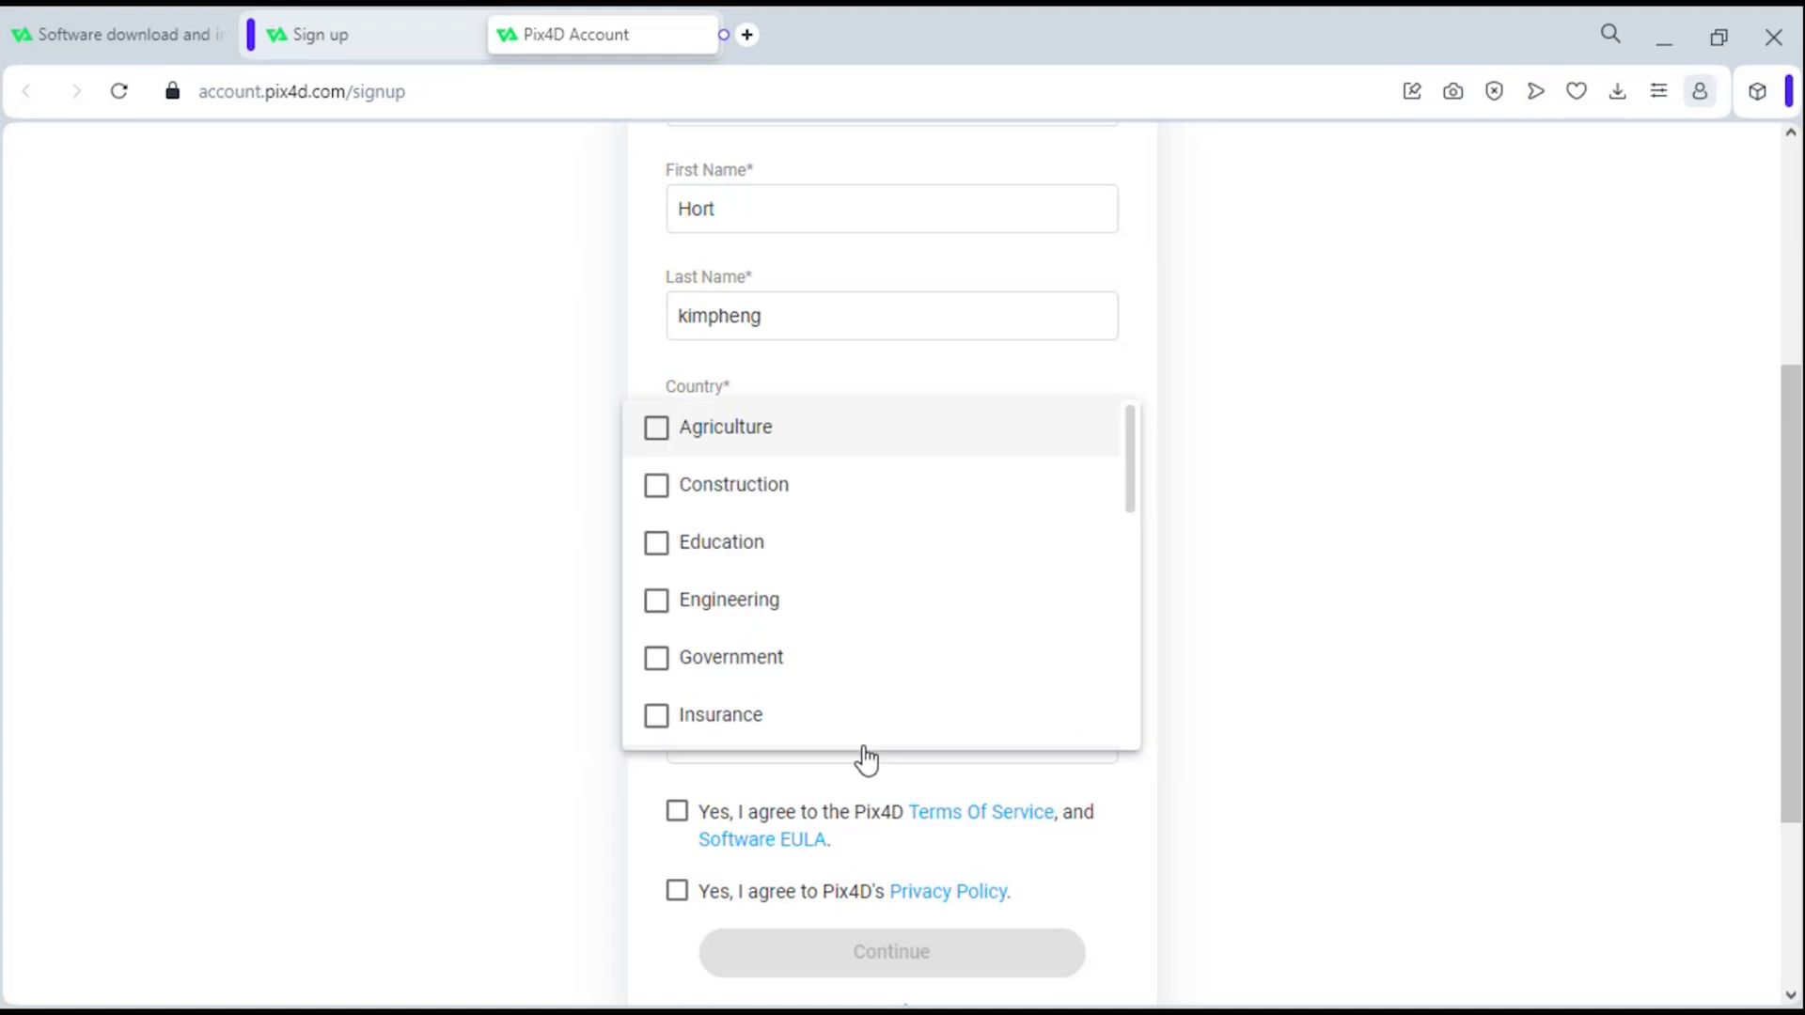
pyautogui.click(707, 545)
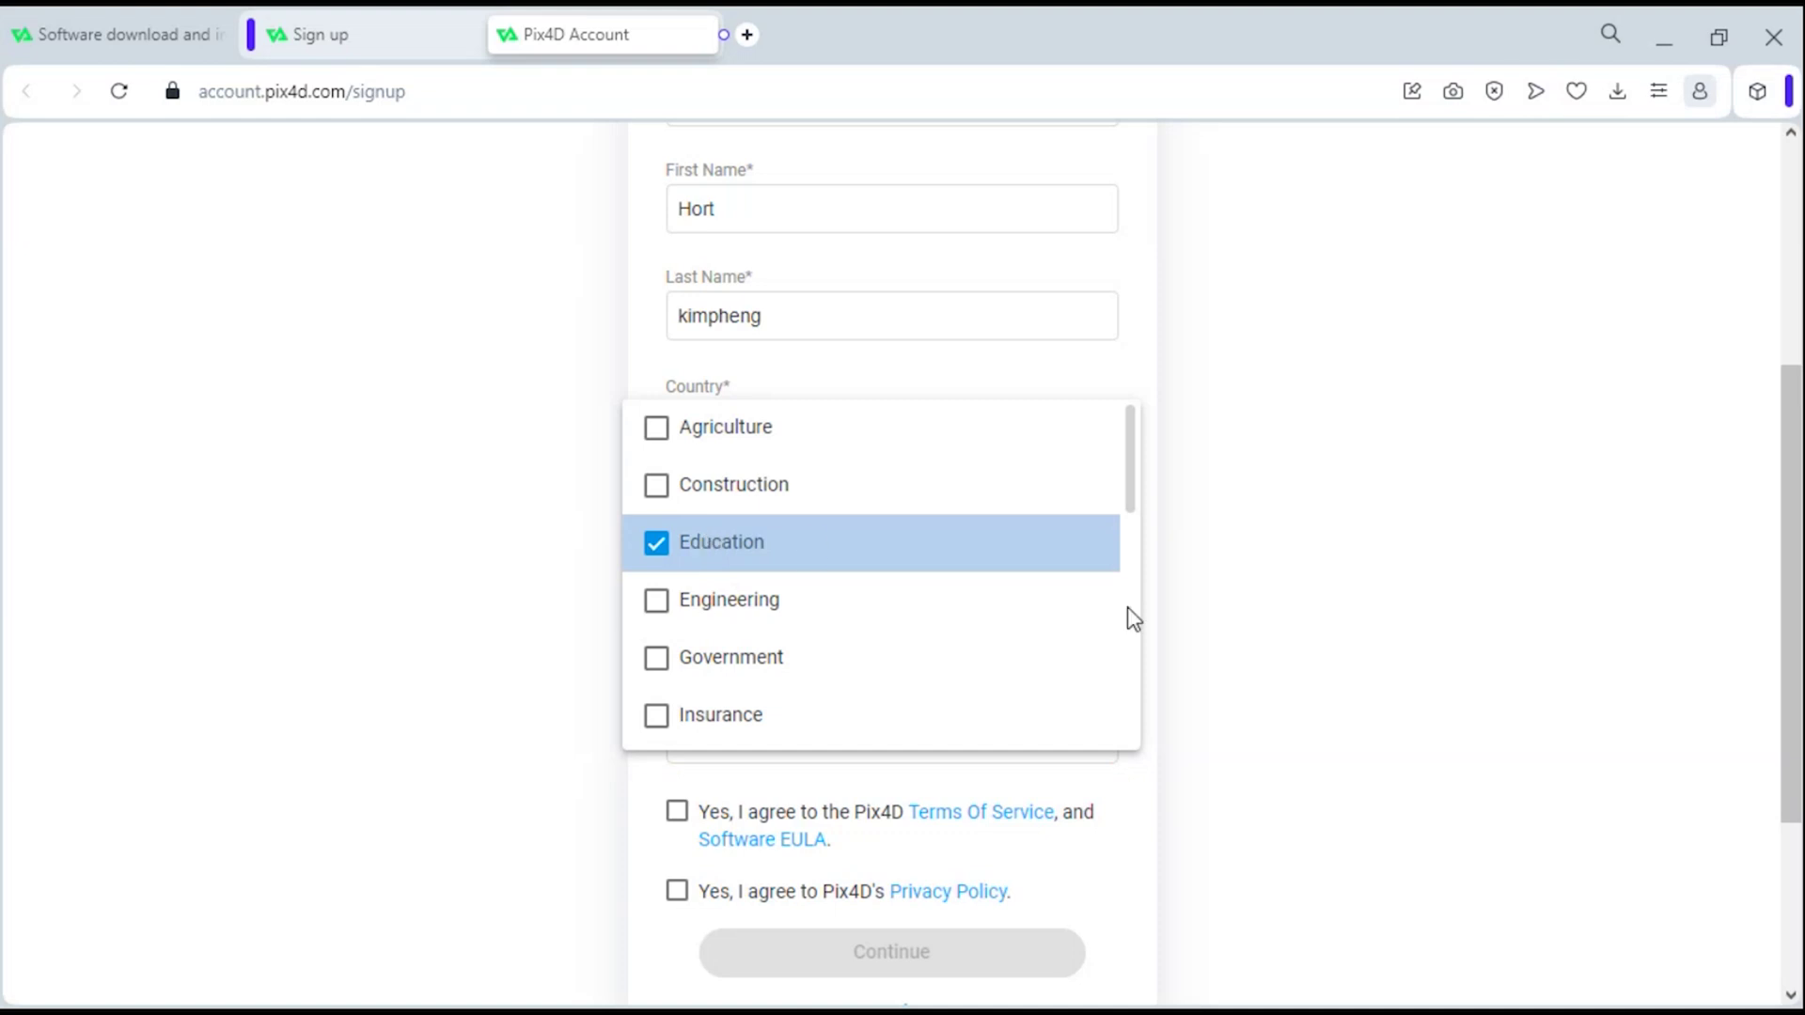
pyautogui.click(1264, 634)
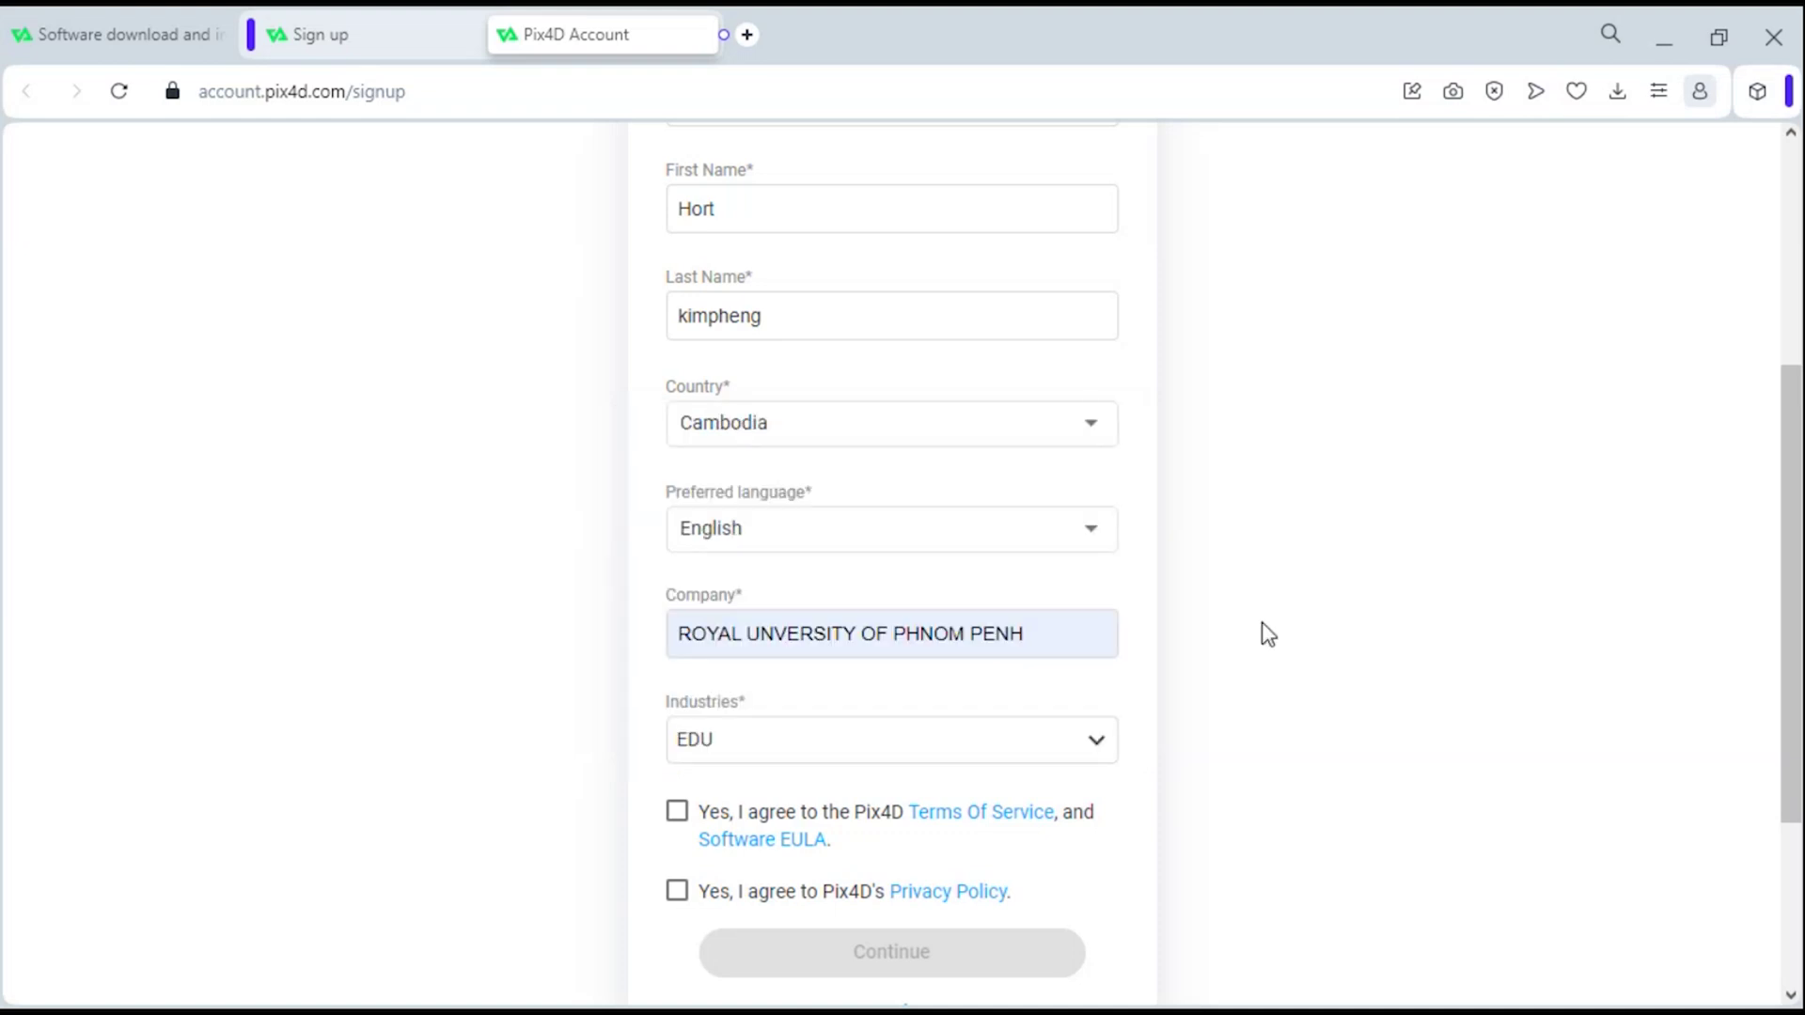
# - Accept the Terms of Service/EULA and Privacy Policy, then submit the sign-up form
pyautogui.click(676, 816)
pyautogui.click(678, 893)
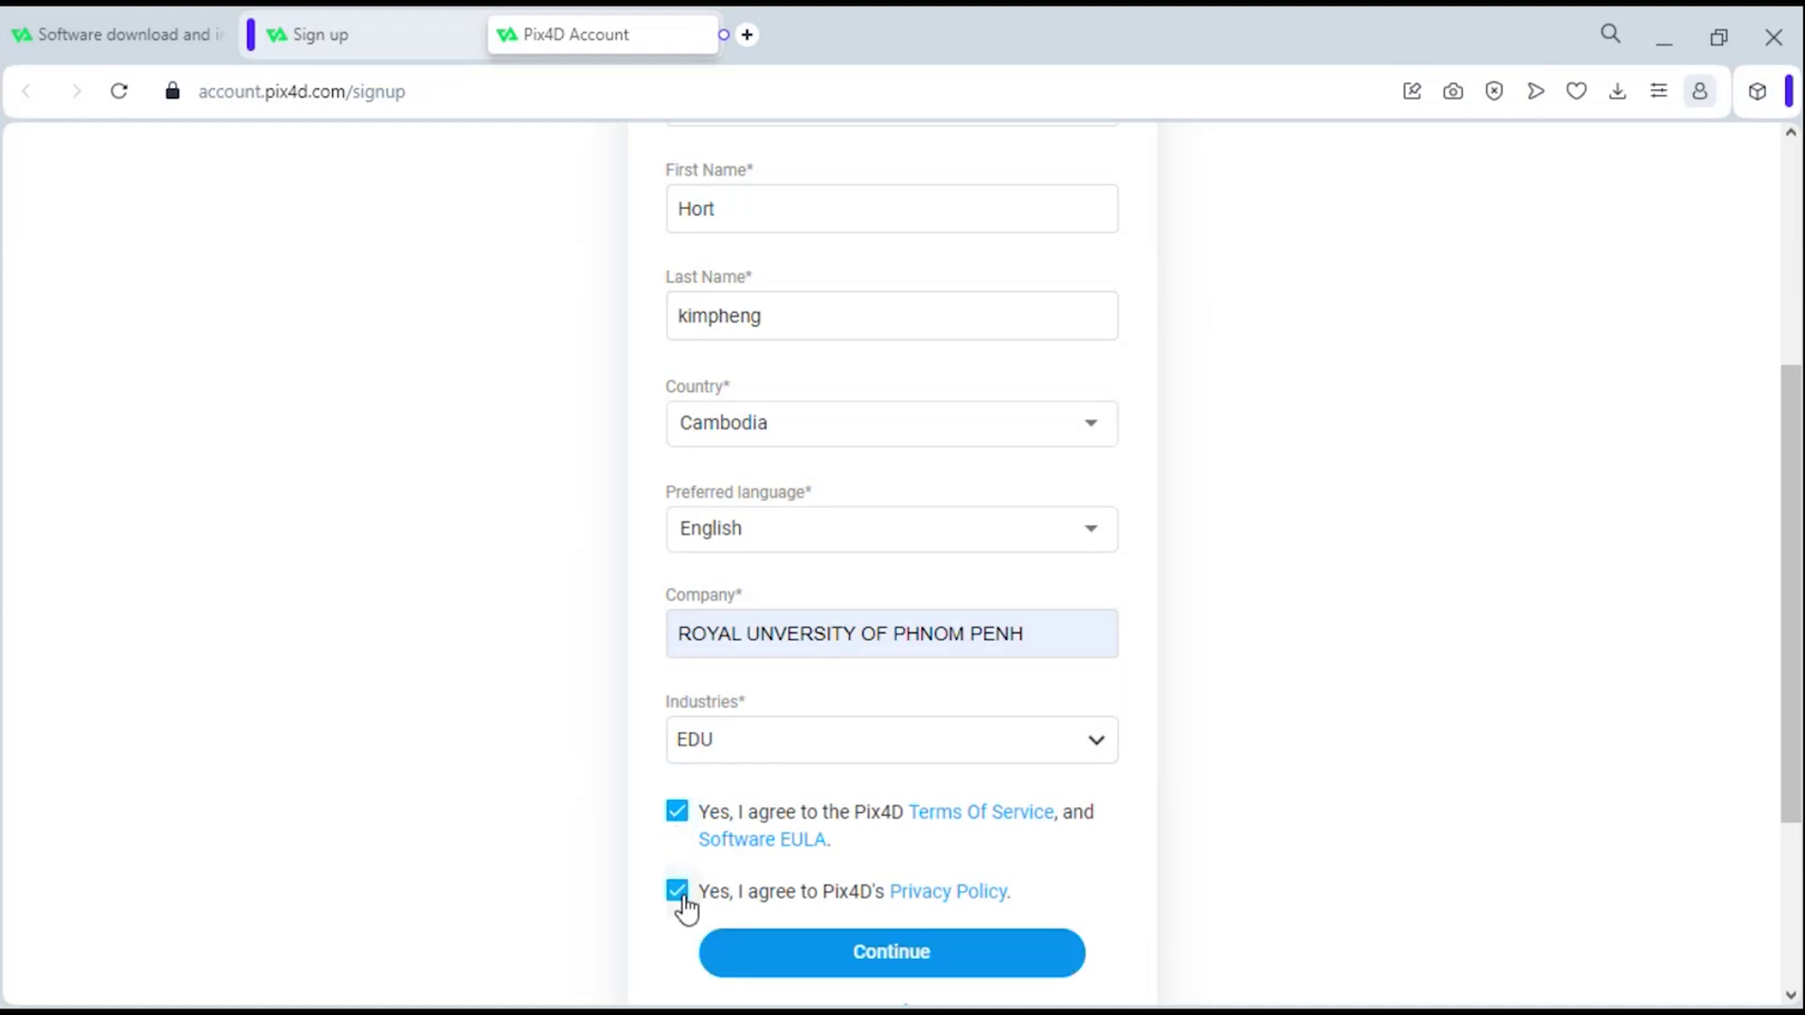
pyautogui.click(790, 957)
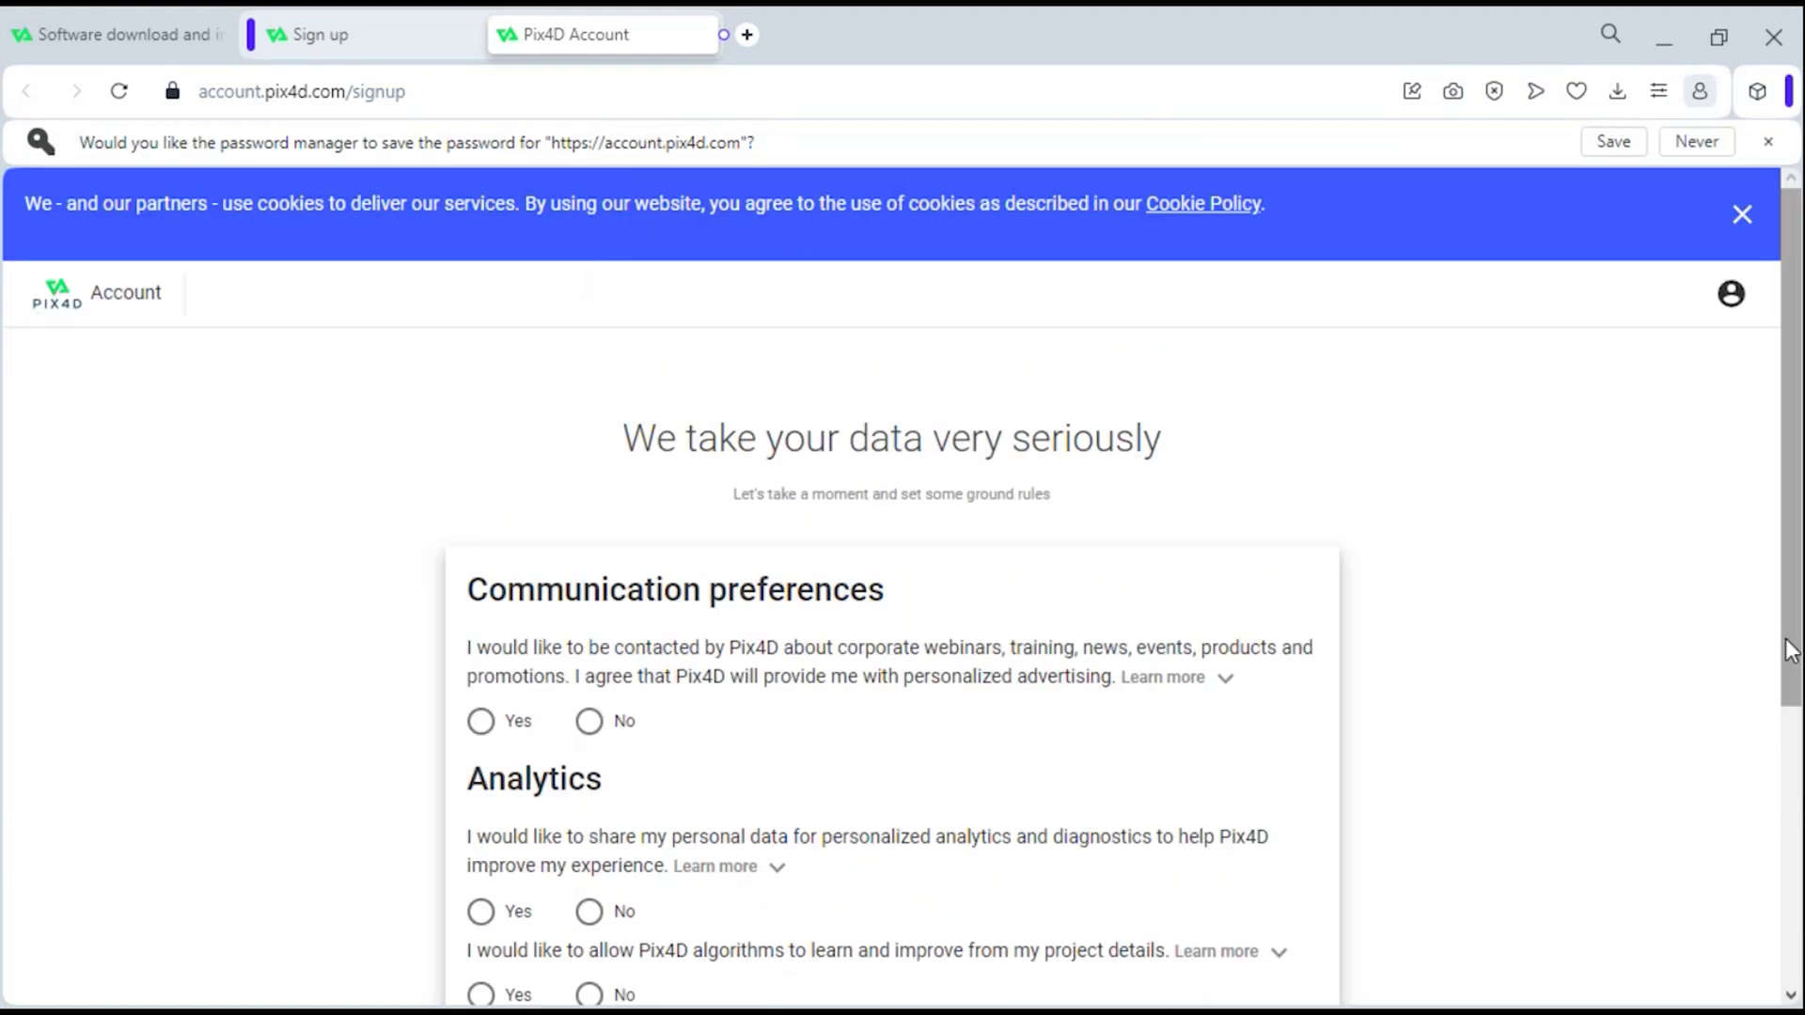
# - Answer Yes to communications, personalized analytics and project-detail learning, then save the preferences
pyautogui.moveTo(1788, 649); pyautogui.dragTo(1789, 752)
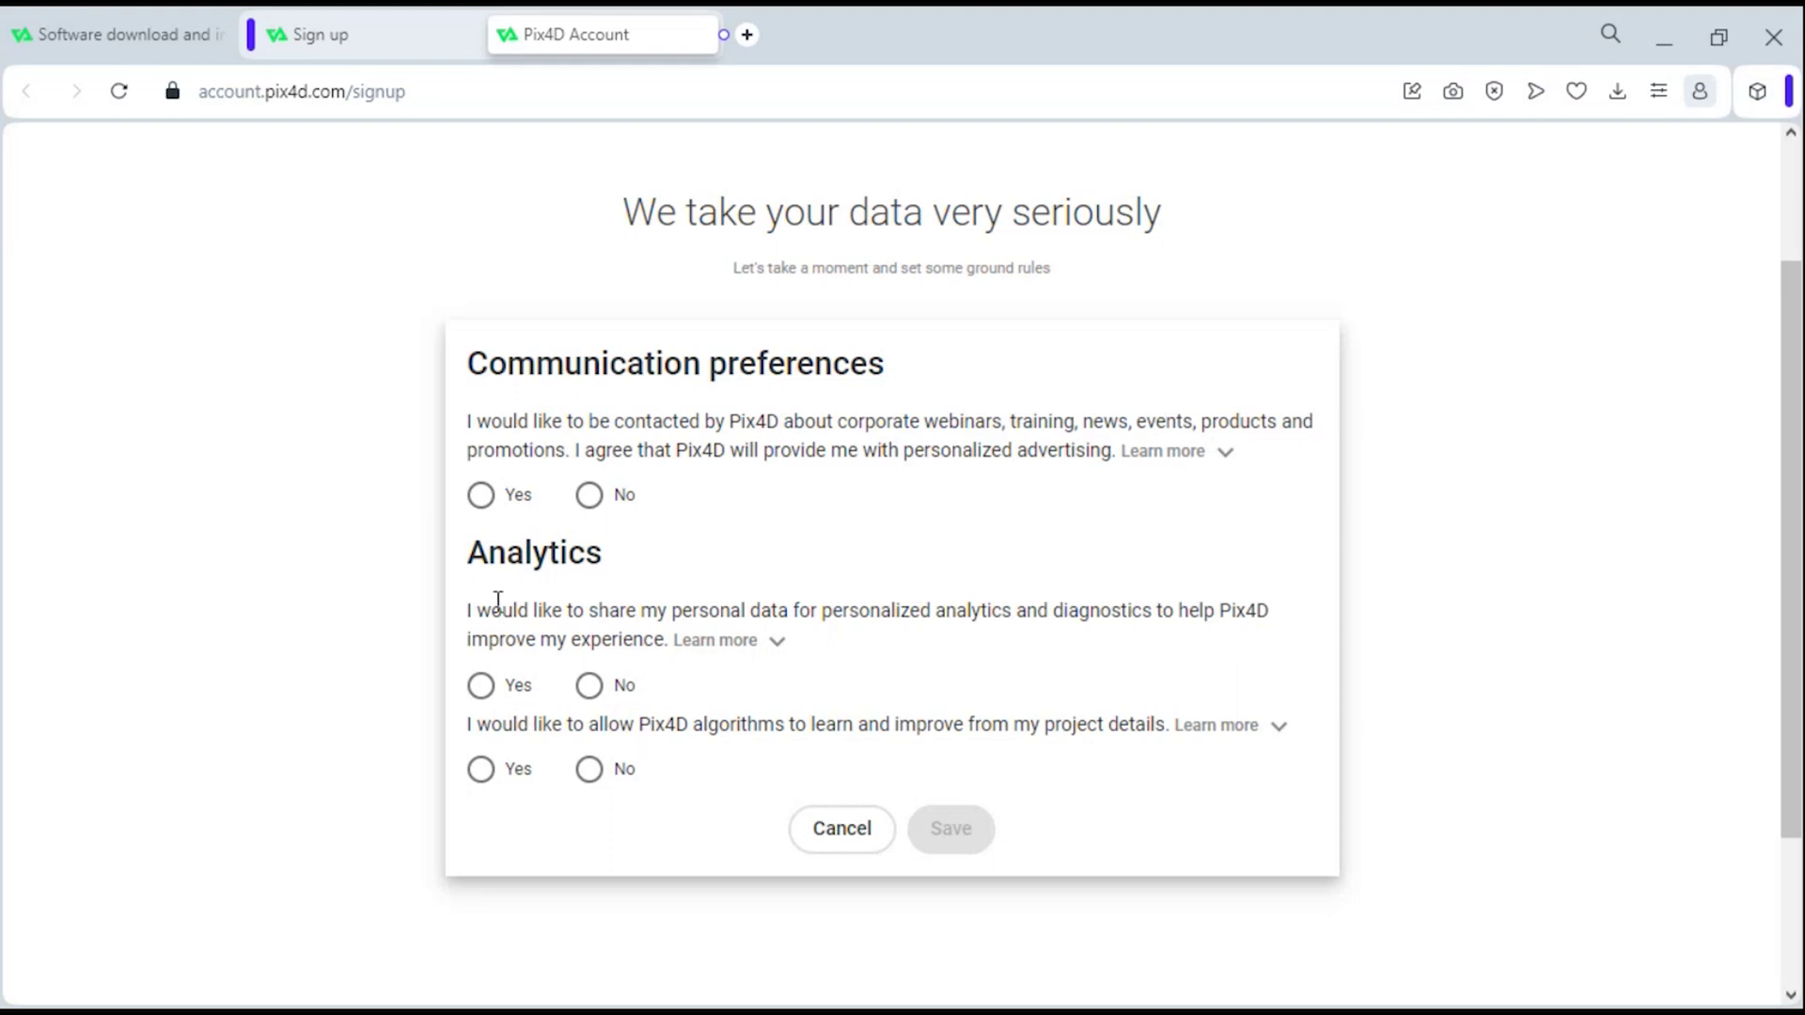
pyautogui.click(480, 496)
pyautogui.click(482, 691)
pyautogui.click(485, 771)
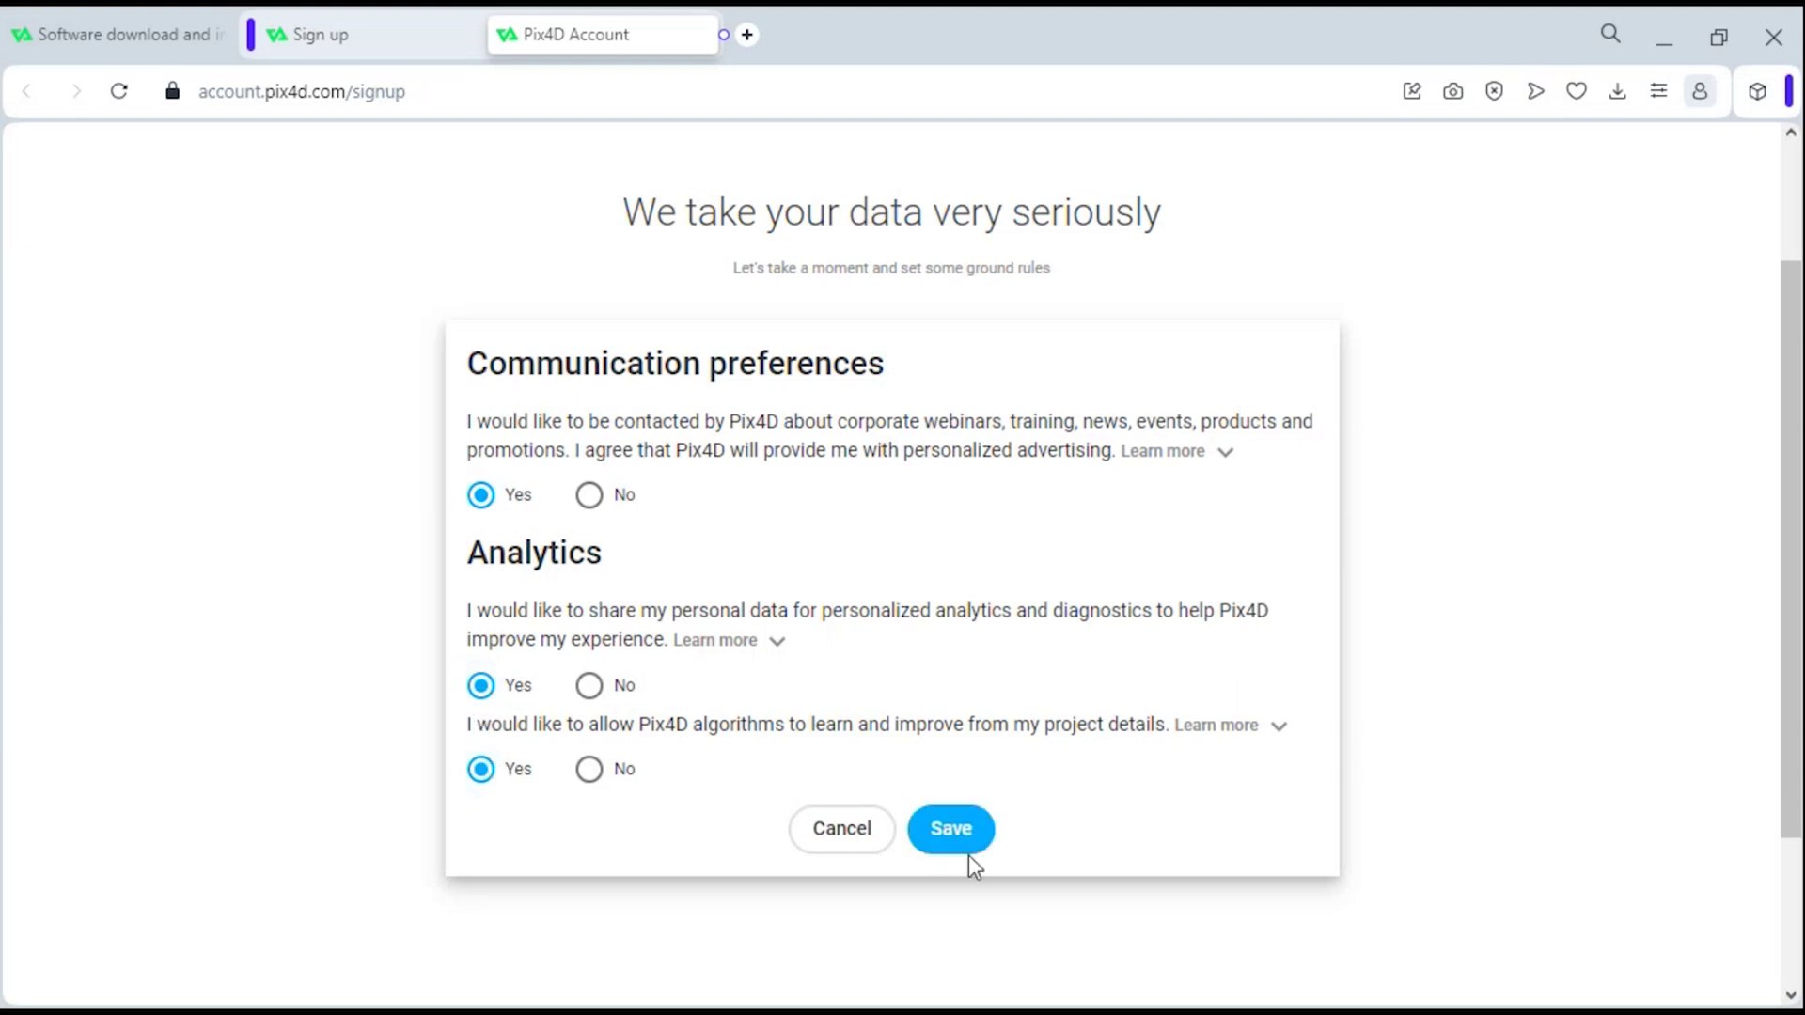
pyautogui.click(954, 840)
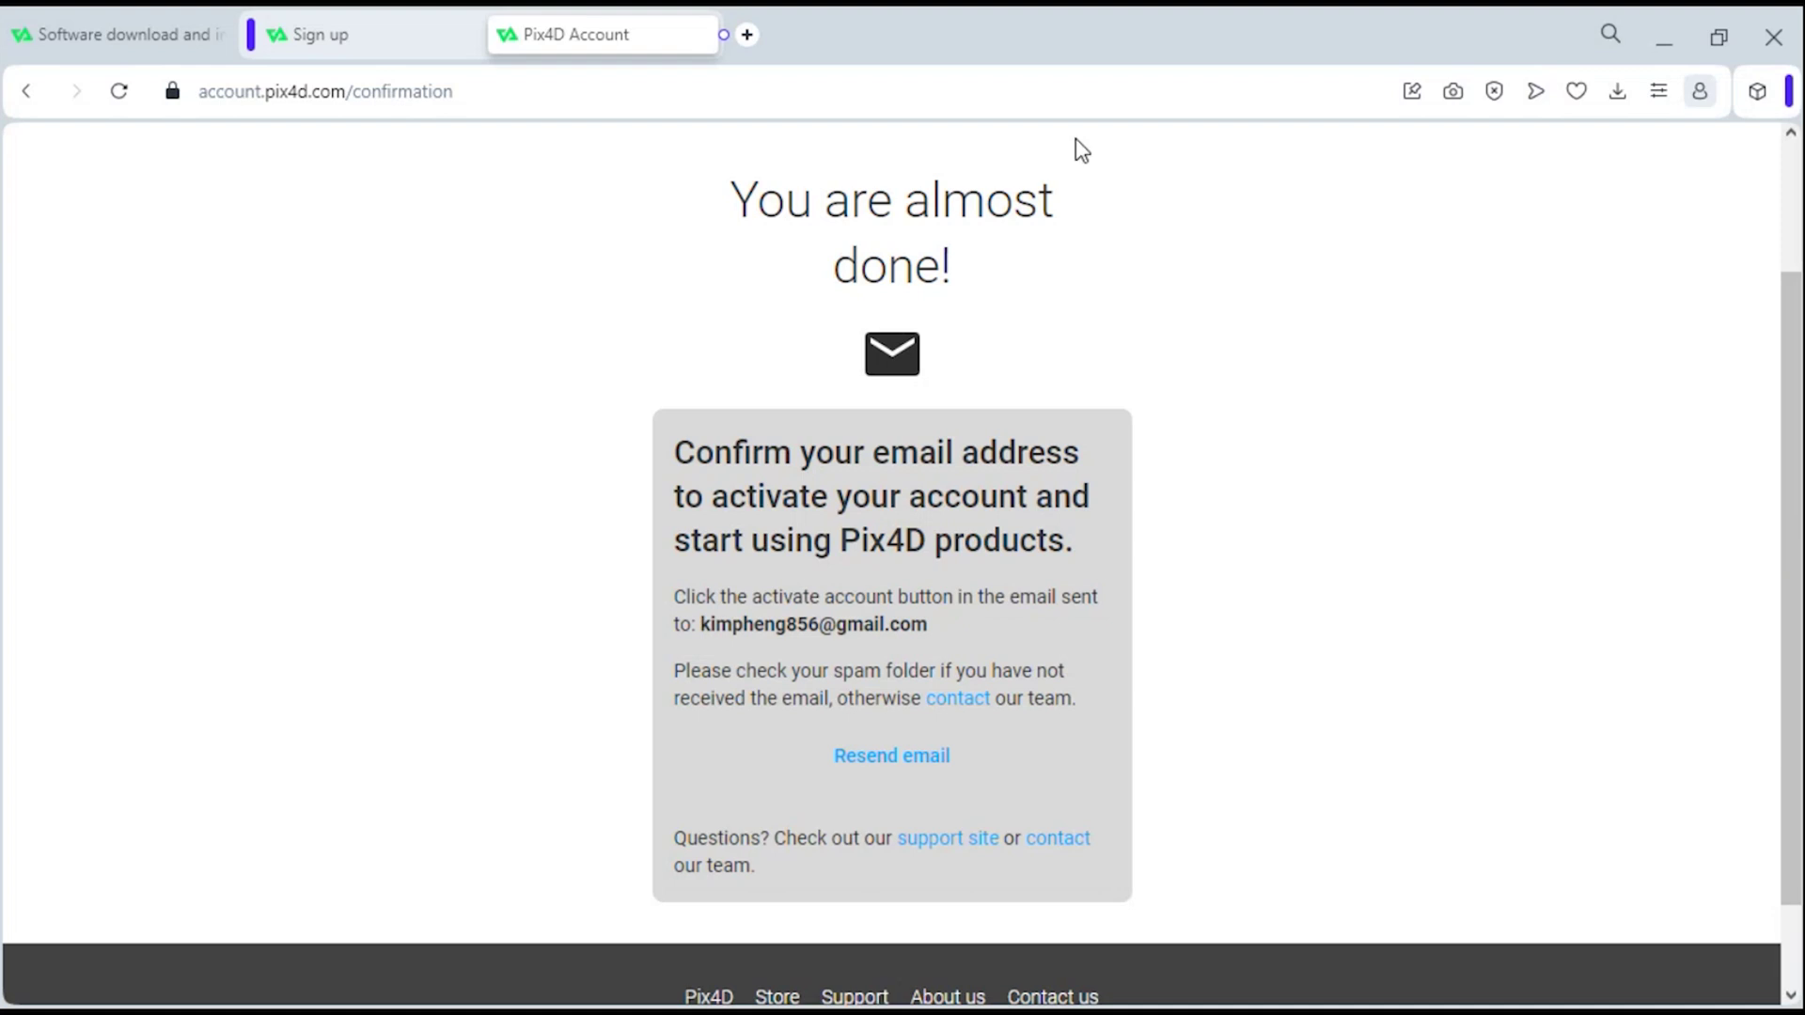
# - Search 'email' in a new tab, open Gmail, and close the duplicate inbox tab
pyautogui.click(748, 37)
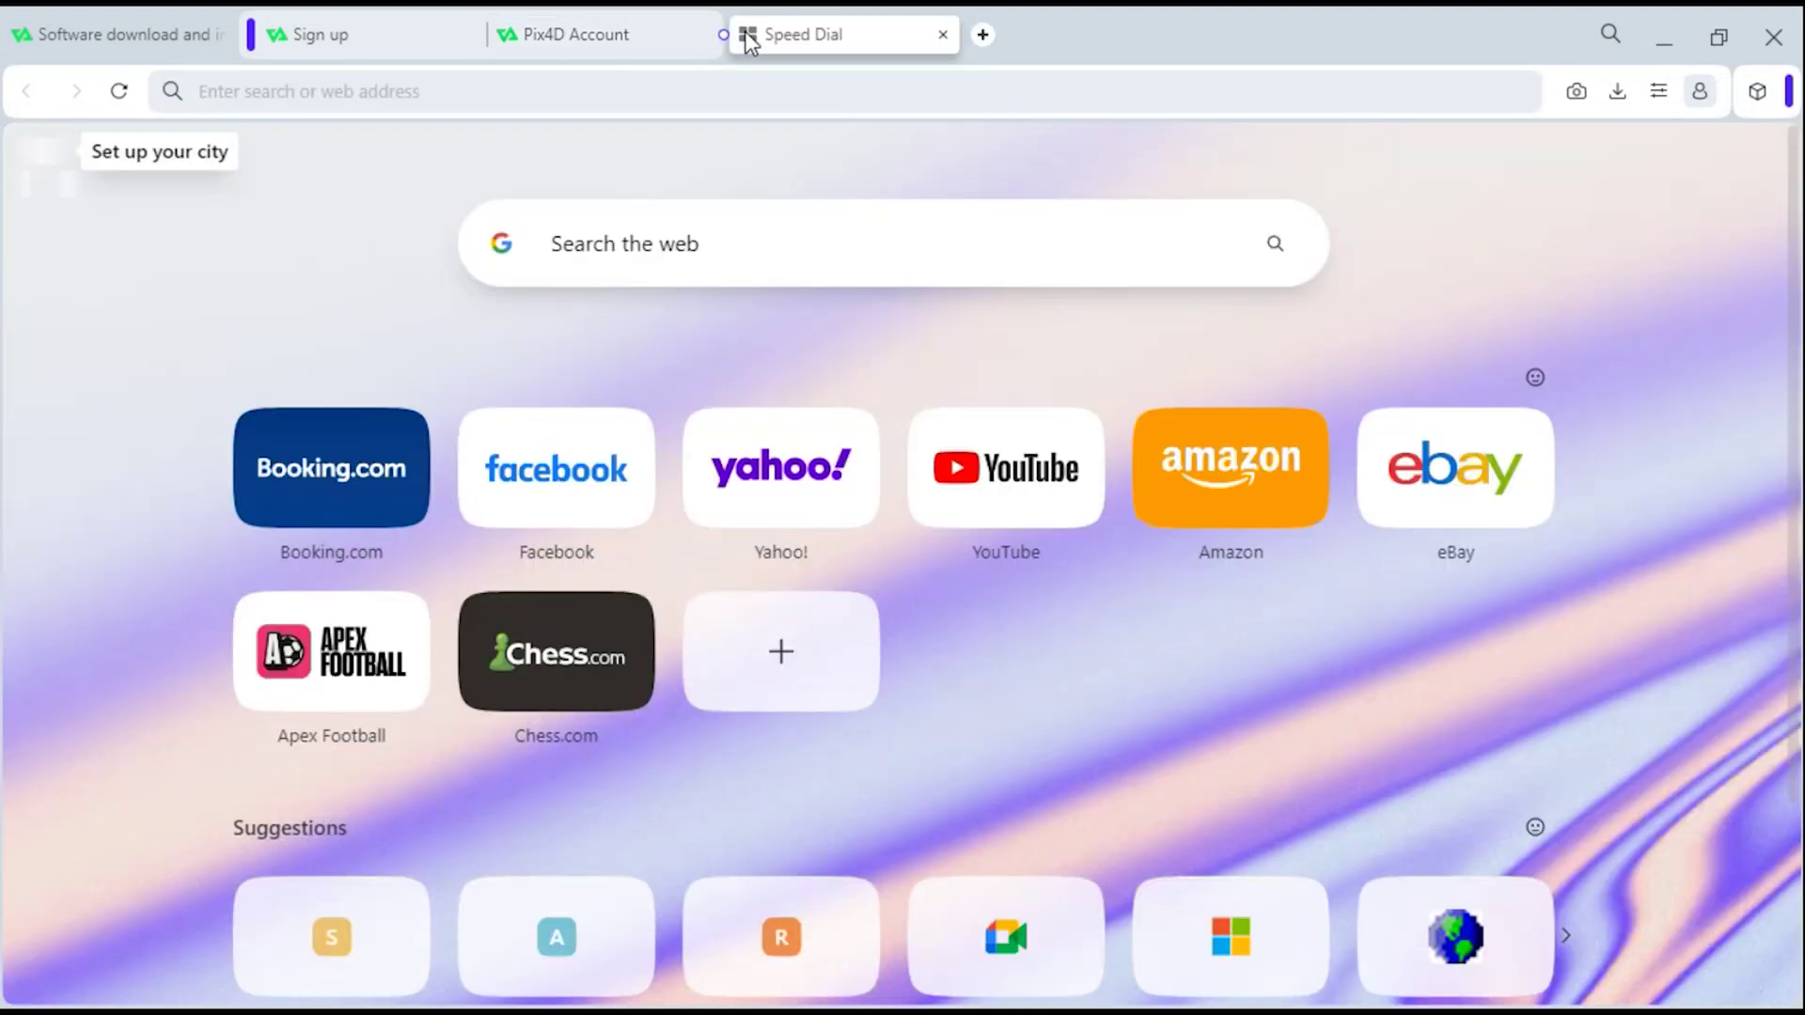
pyautogui.write('em')
pyautogui.click(423, 266)
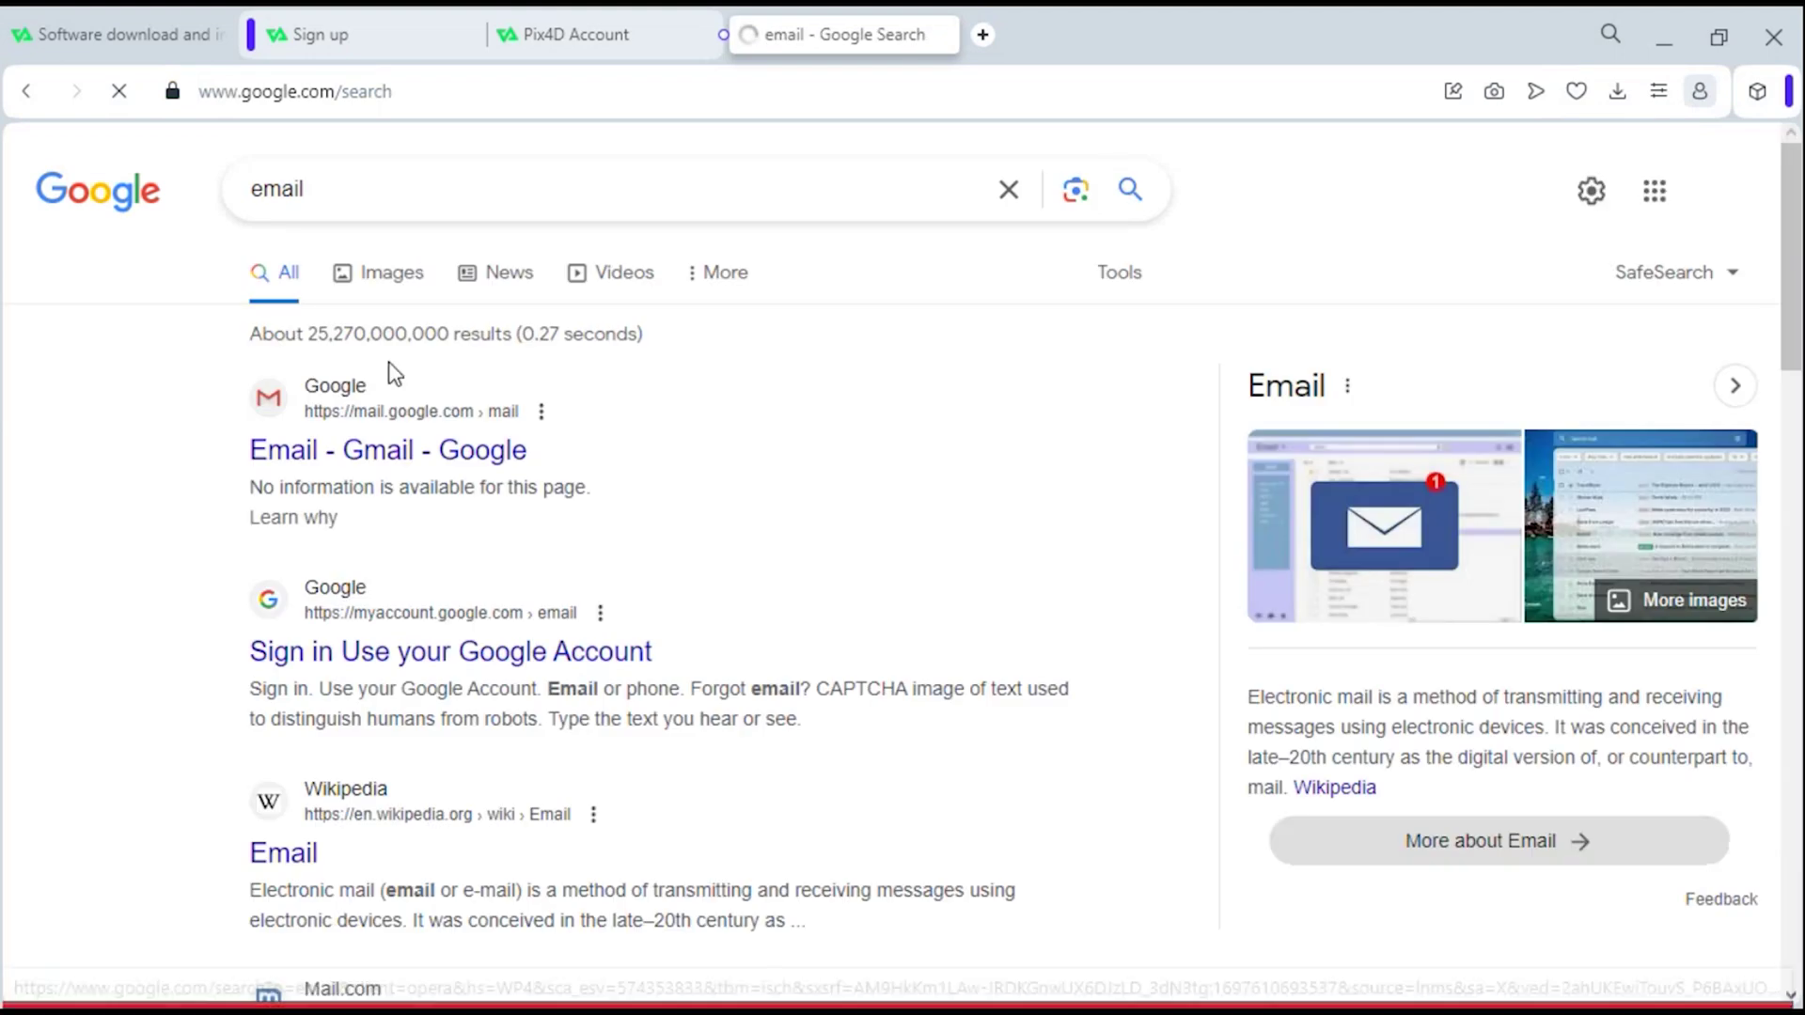
pyautogui.click(368, 464)
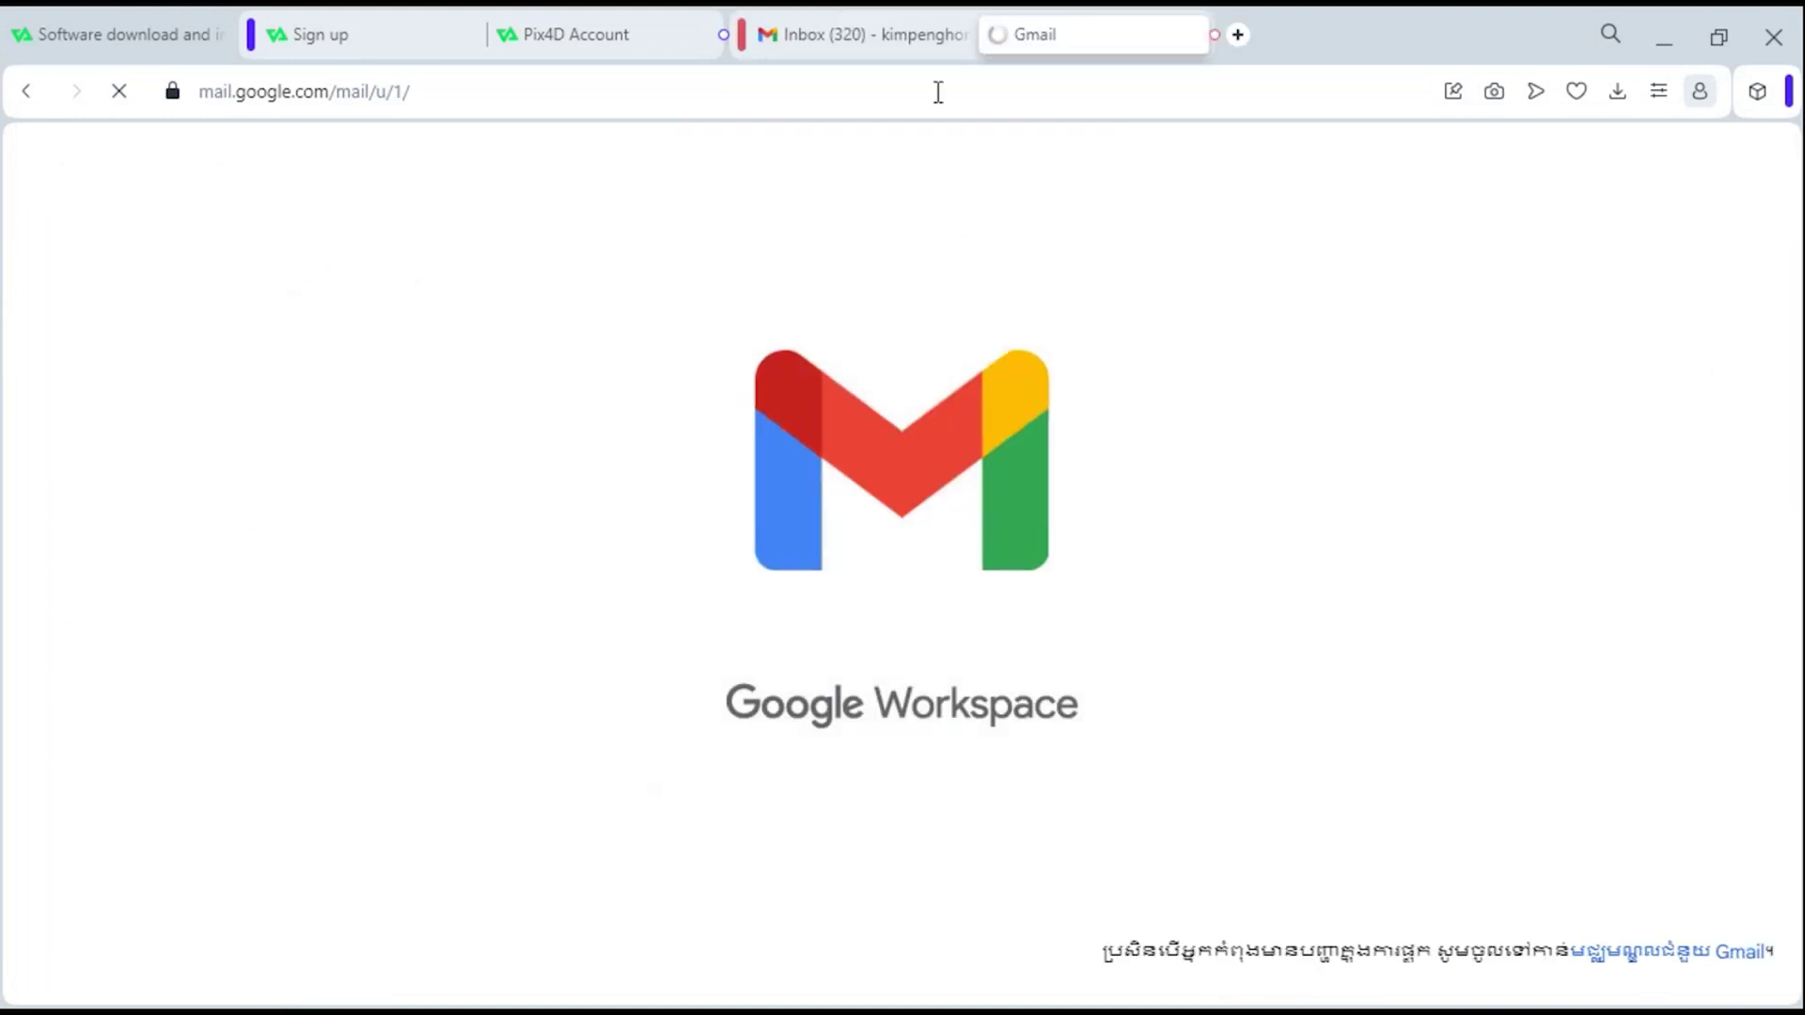
pyautogui.click(962, 36)
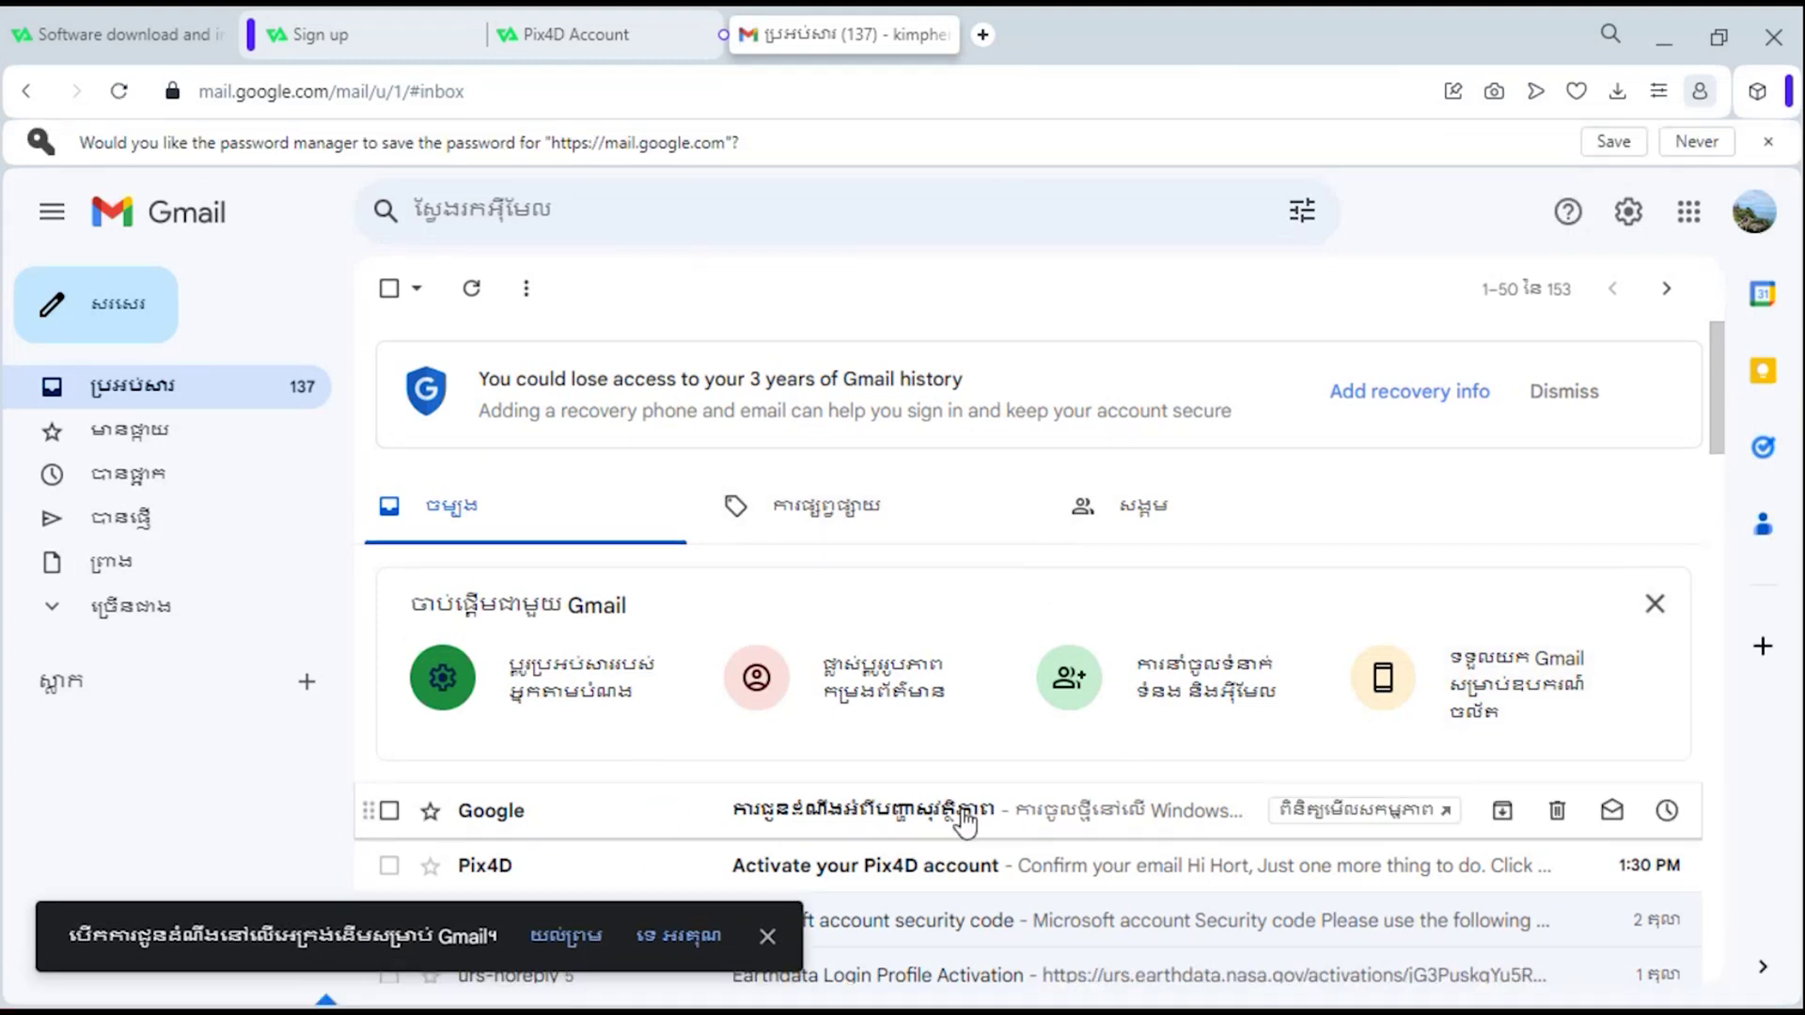
# - Open the Activate your Pix4D account e-mail, confirm the address, and continue to the account home
pyautogui.click(963, 879)
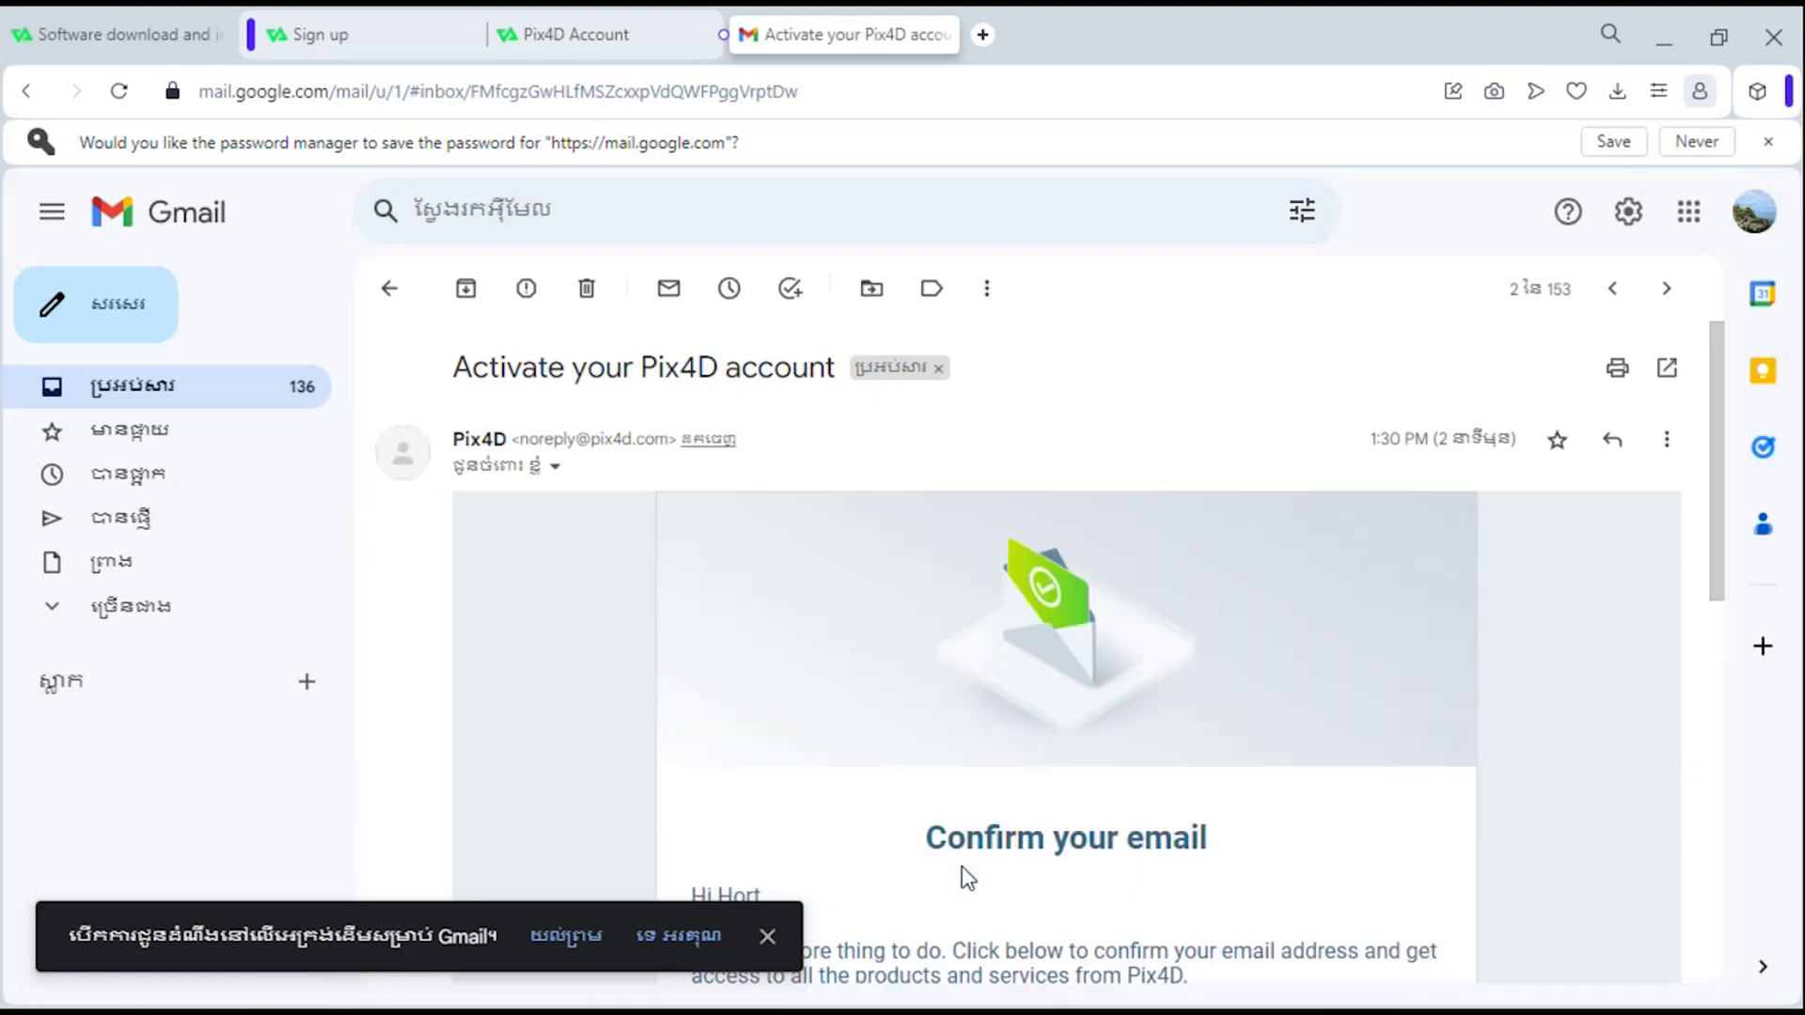
pyautogui.moveTo(1717, 537); pyautogui.dragTo(1716, 633)
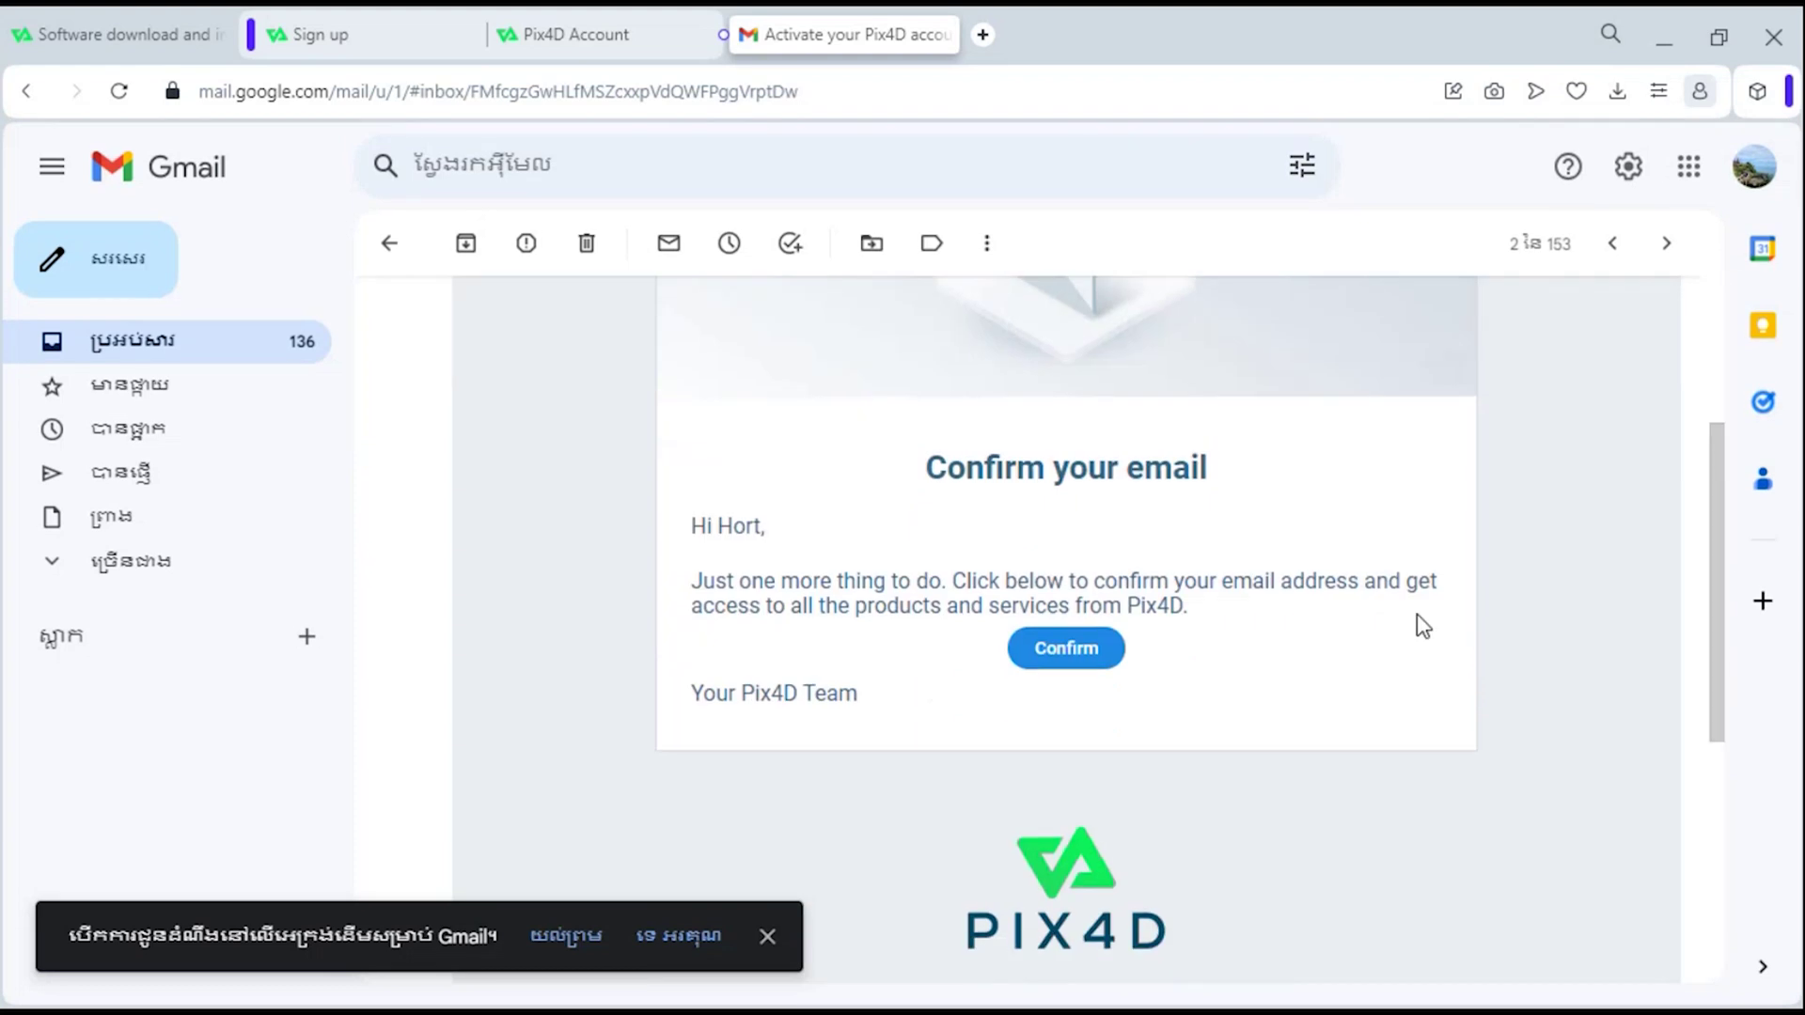
pyautogui.click(1077, 647)
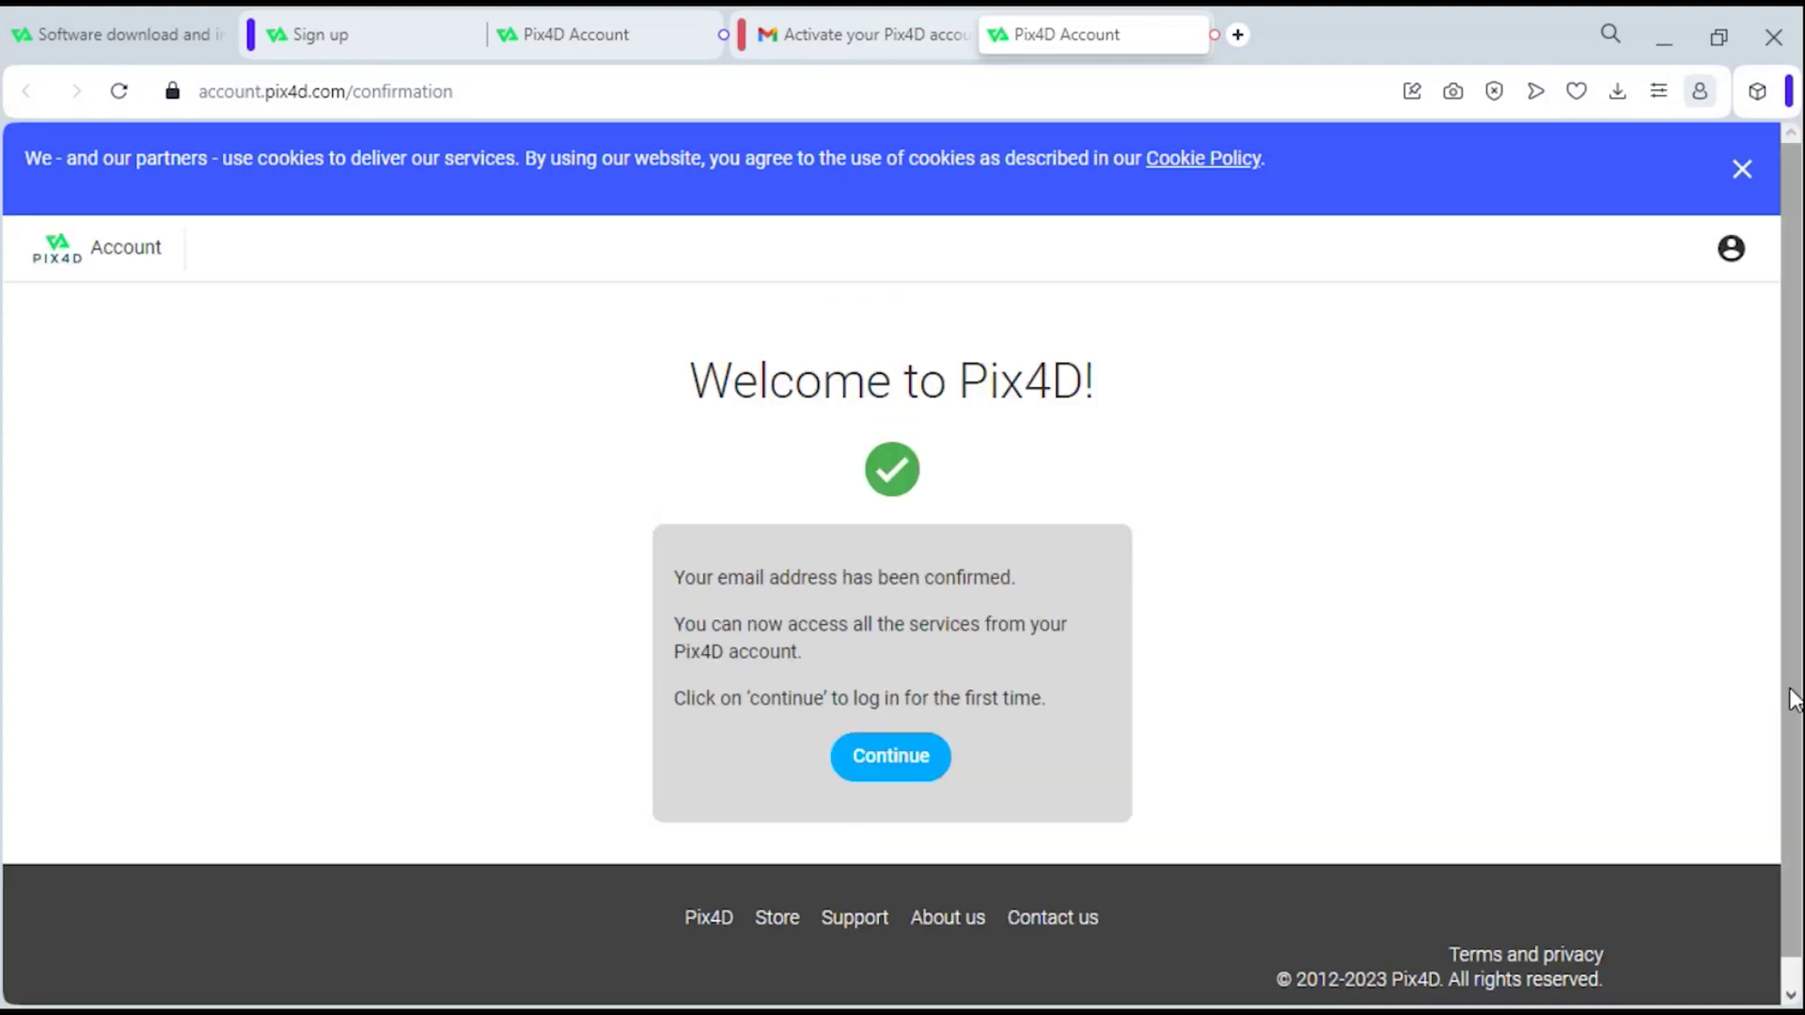
pyautogui.scroll(-1, 1794, 700)
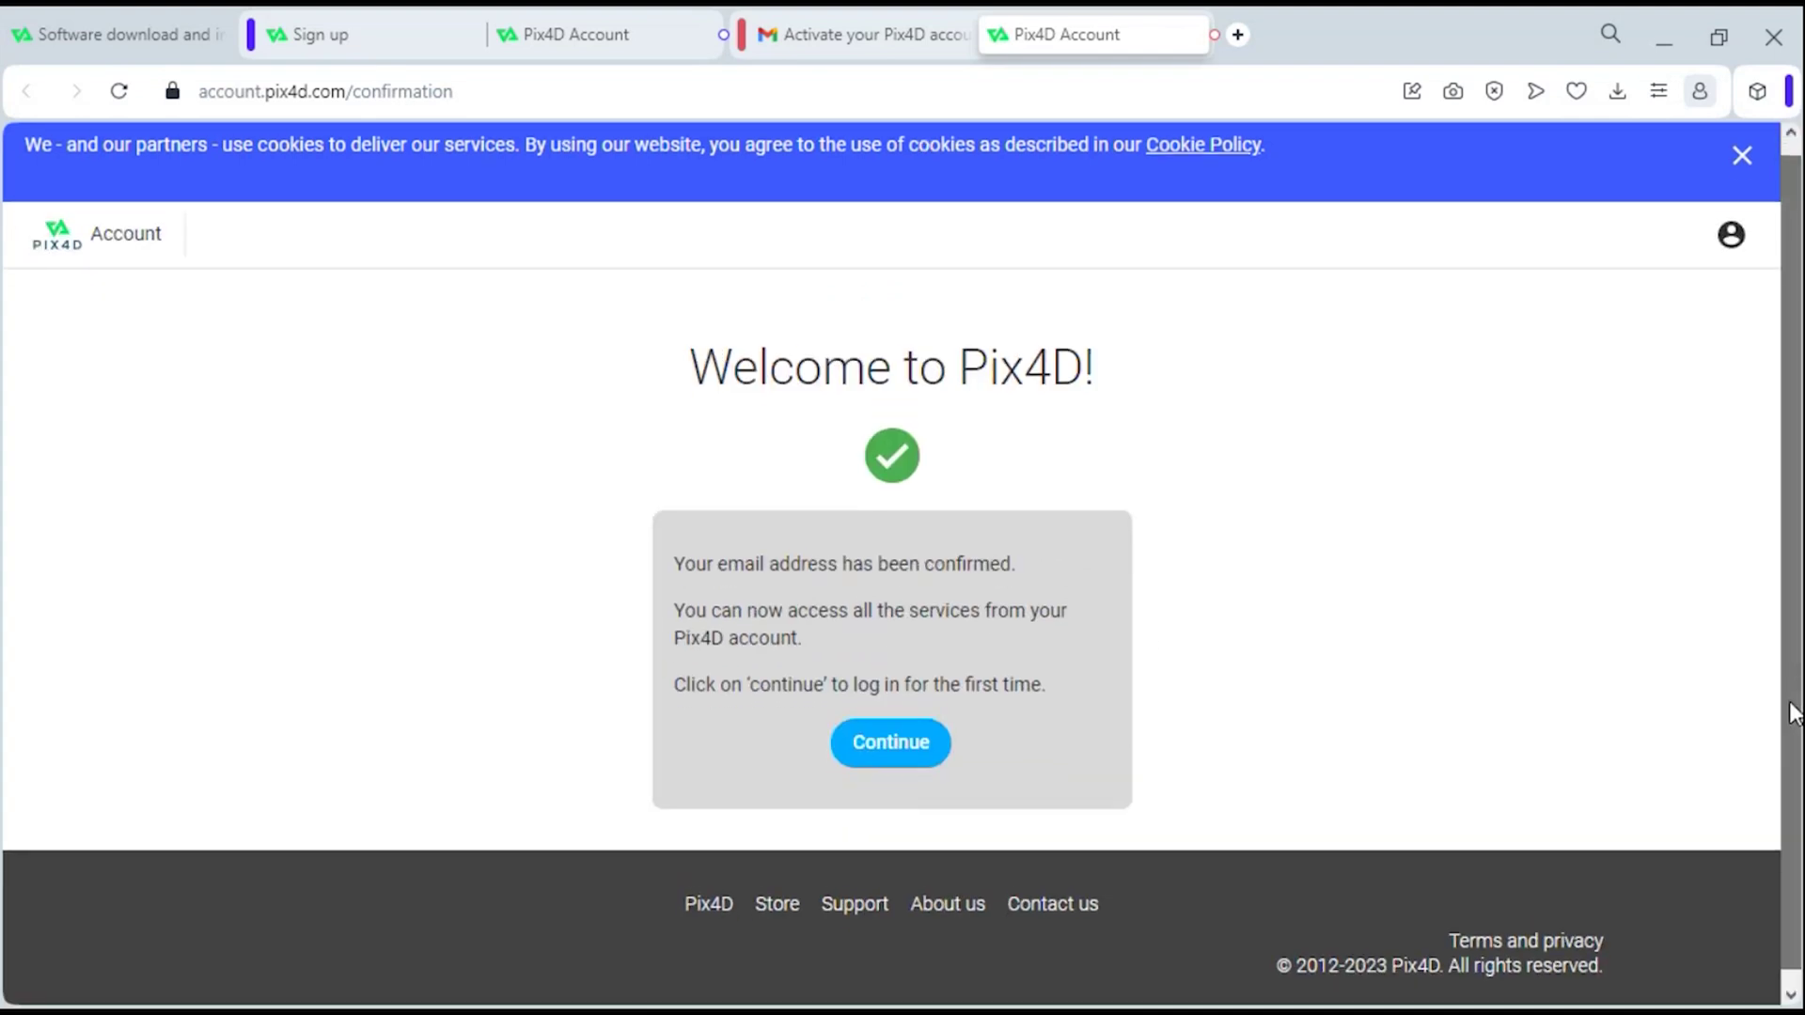
pyautogui.click(896, 749)
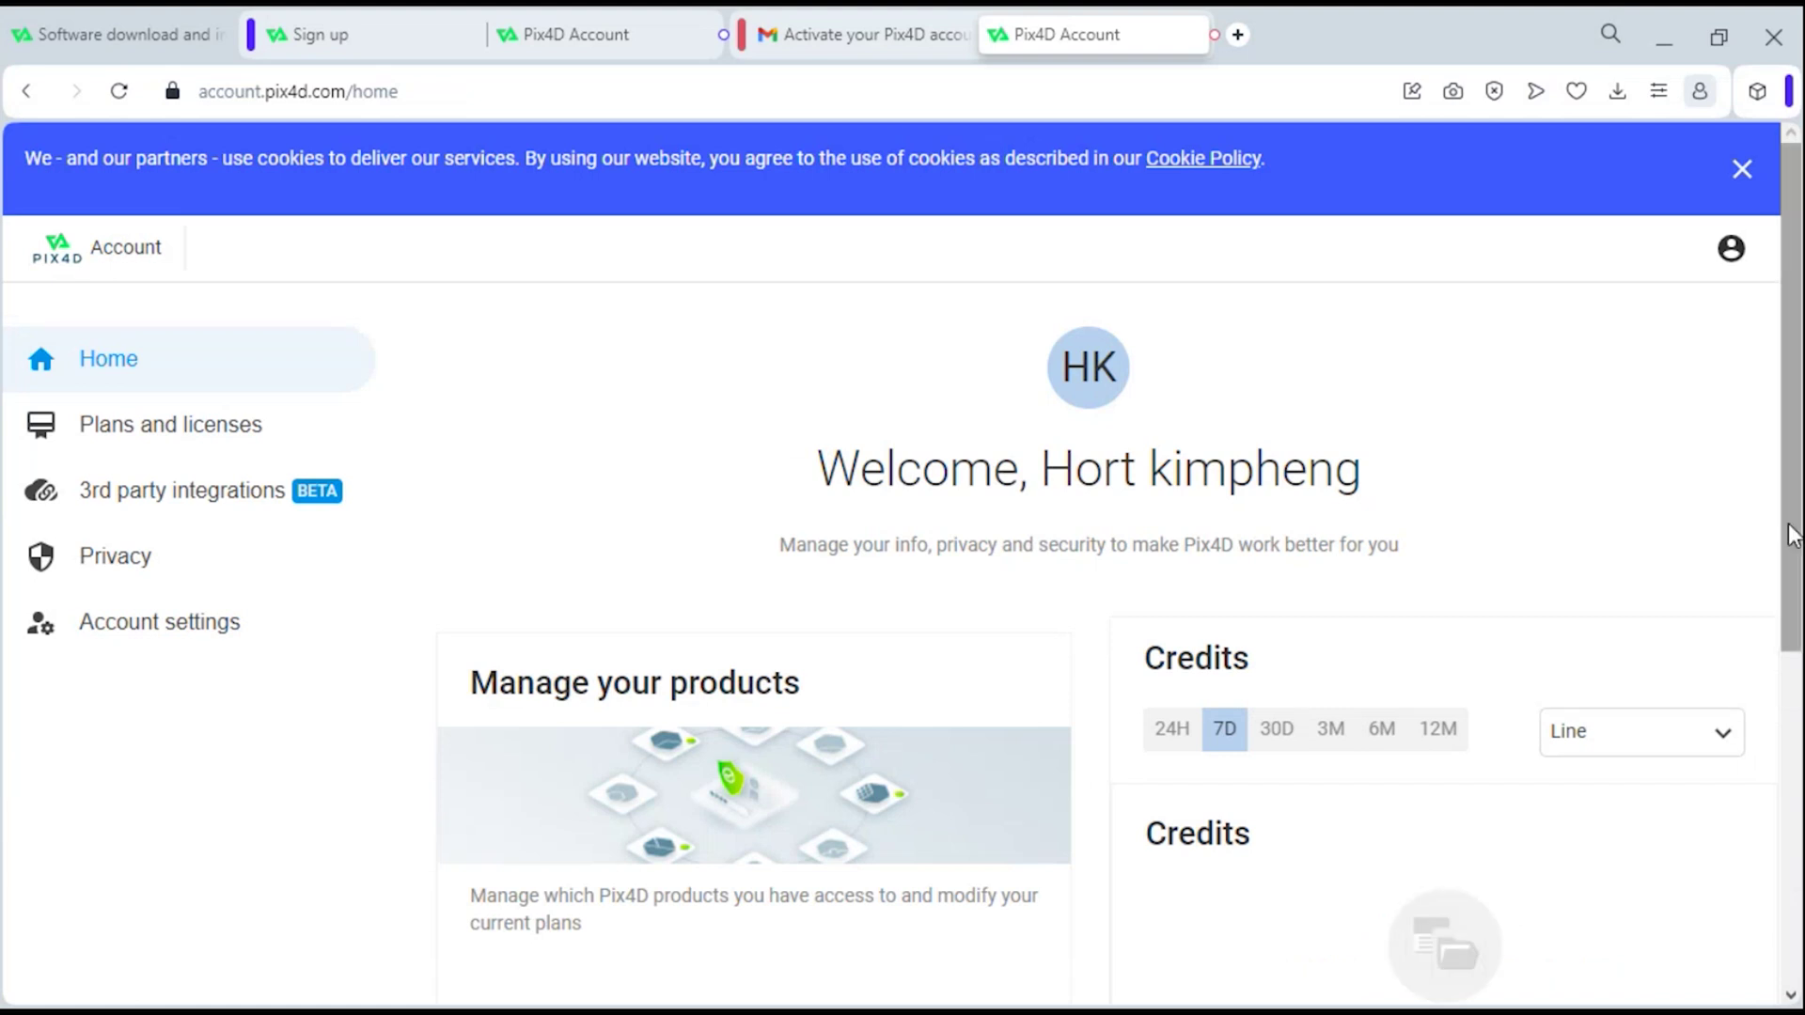
pyautogui.moveTo(1789, 536); pyautogui.dragTo(1792, 594)
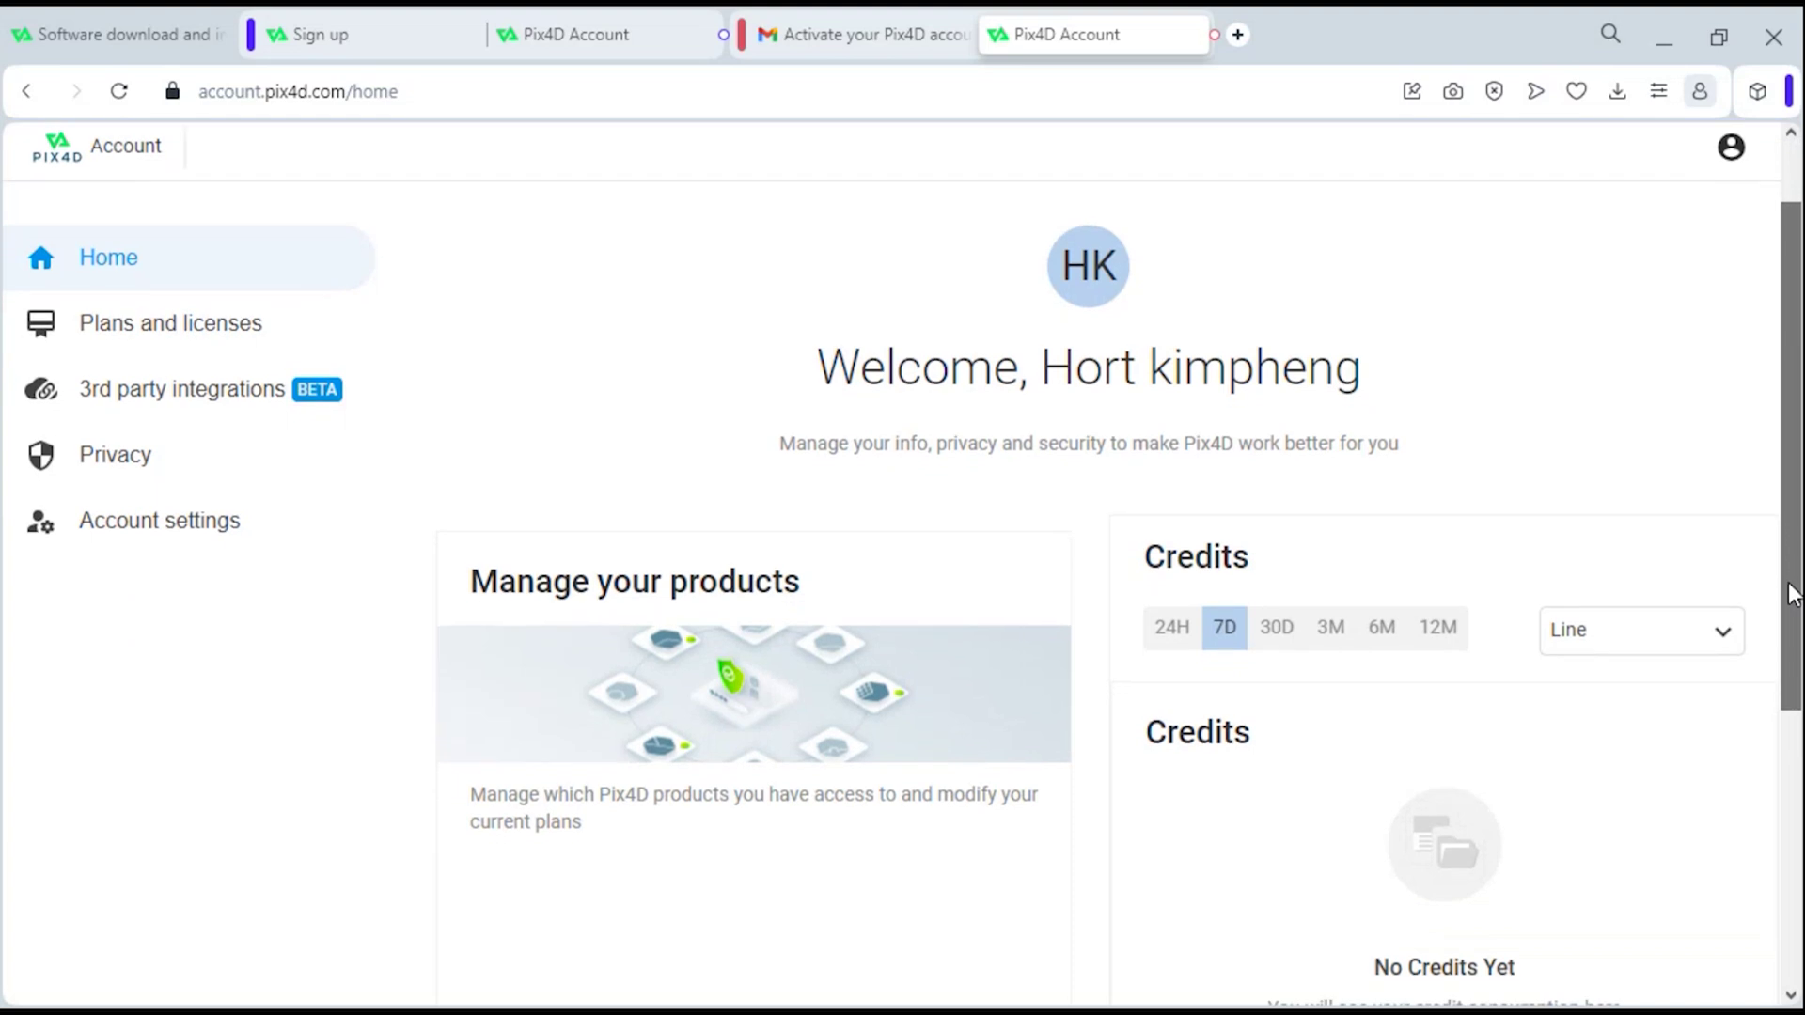
# - Return to the installation article and open the PIX4Dmapper download page from its Download section
pyautogui.click(101, 34)
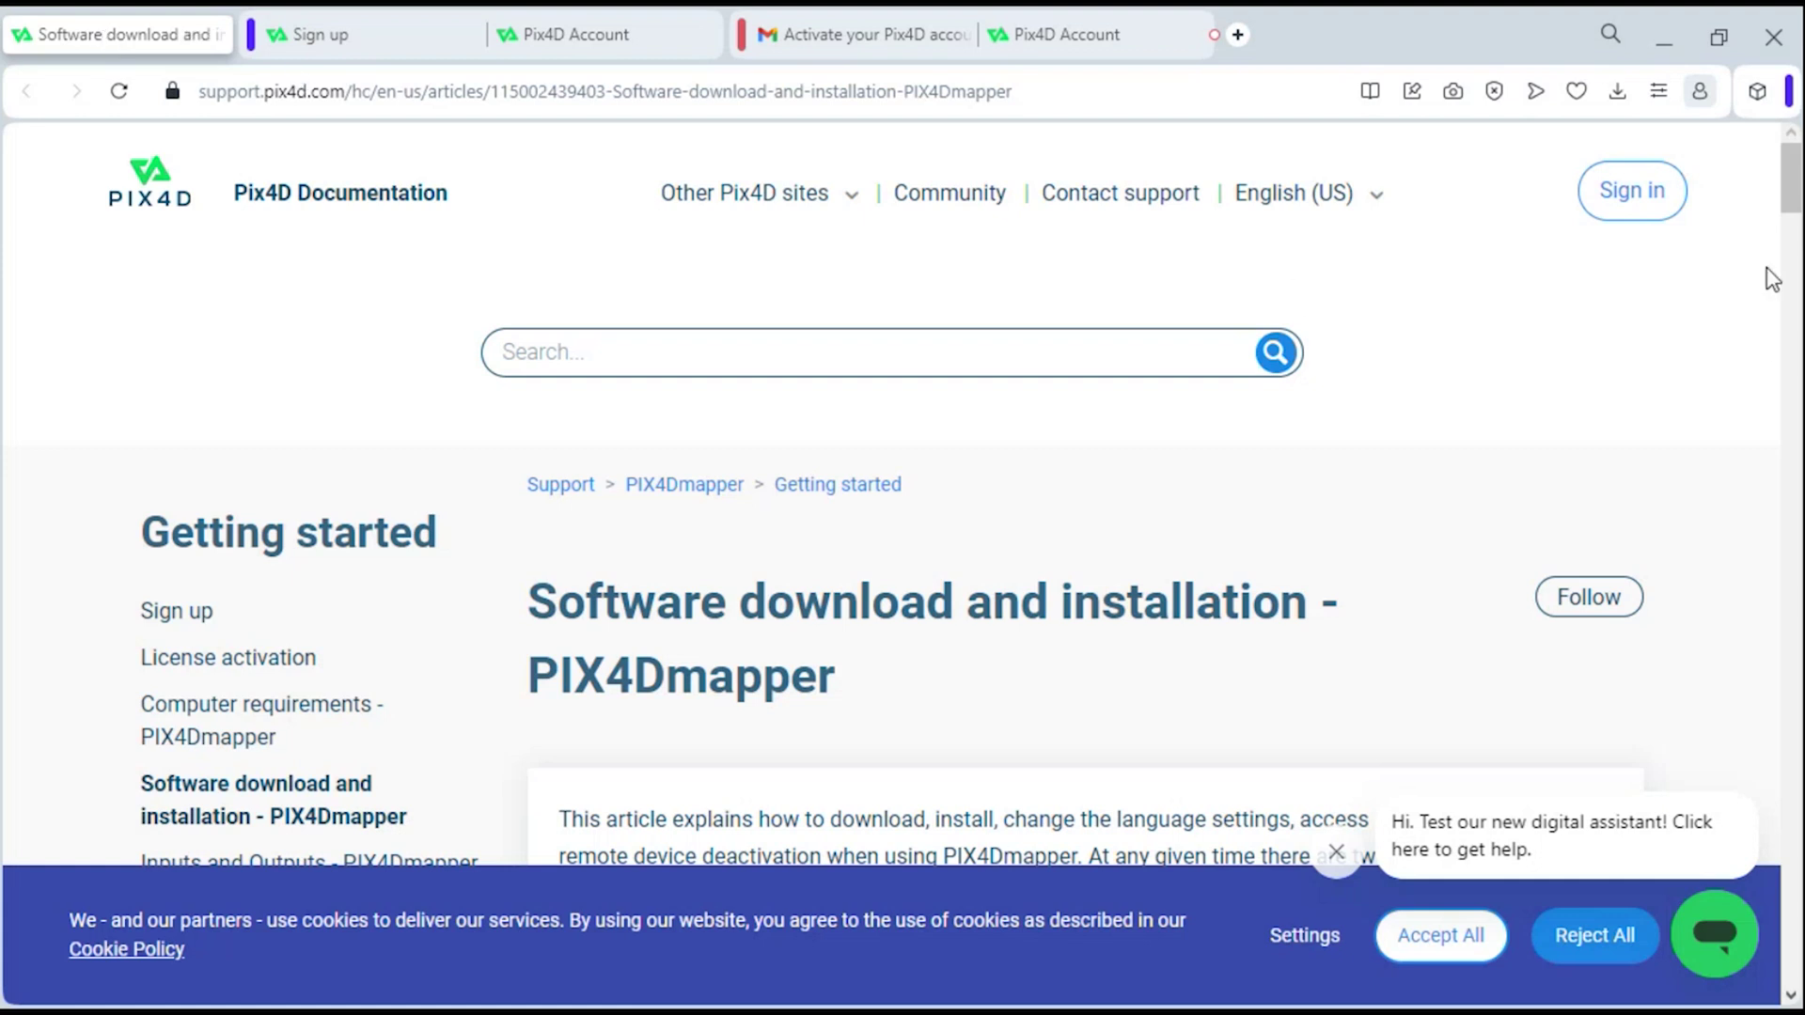
pyautogui.moveTo(1792, 188); pyautogui.dragTo(1795, 270)
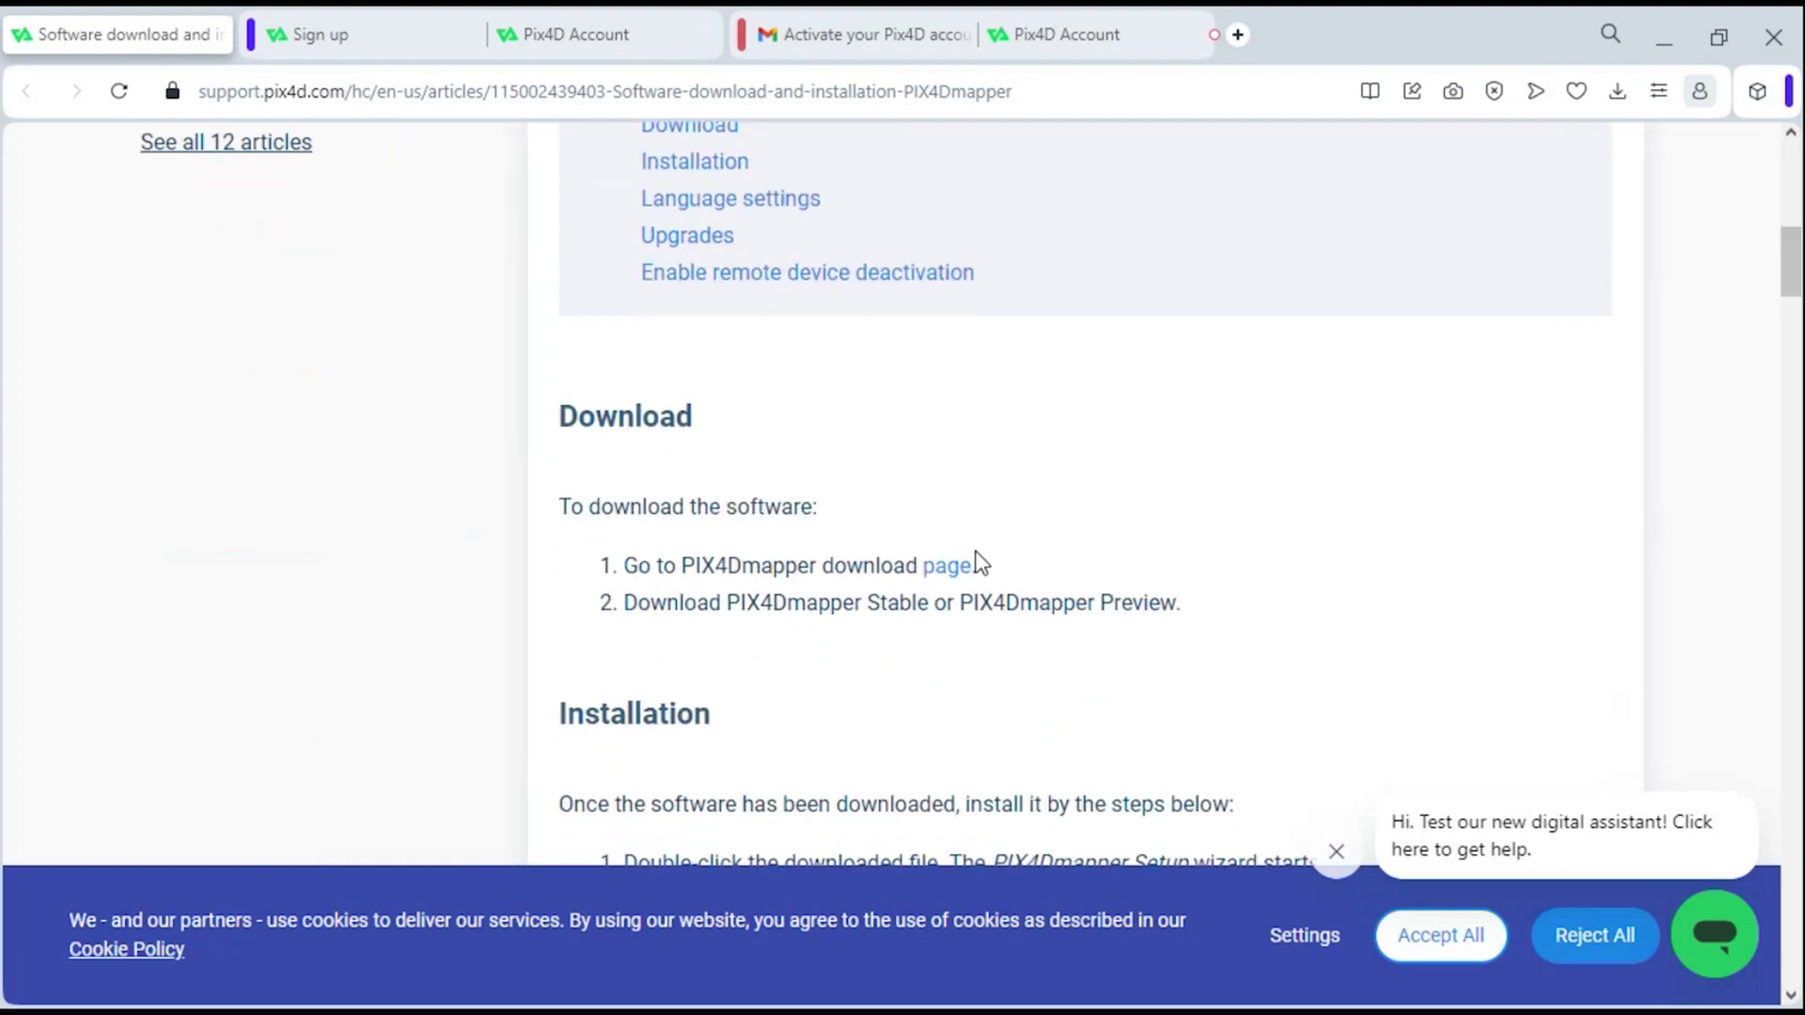
pyautogui.click(945, 568)
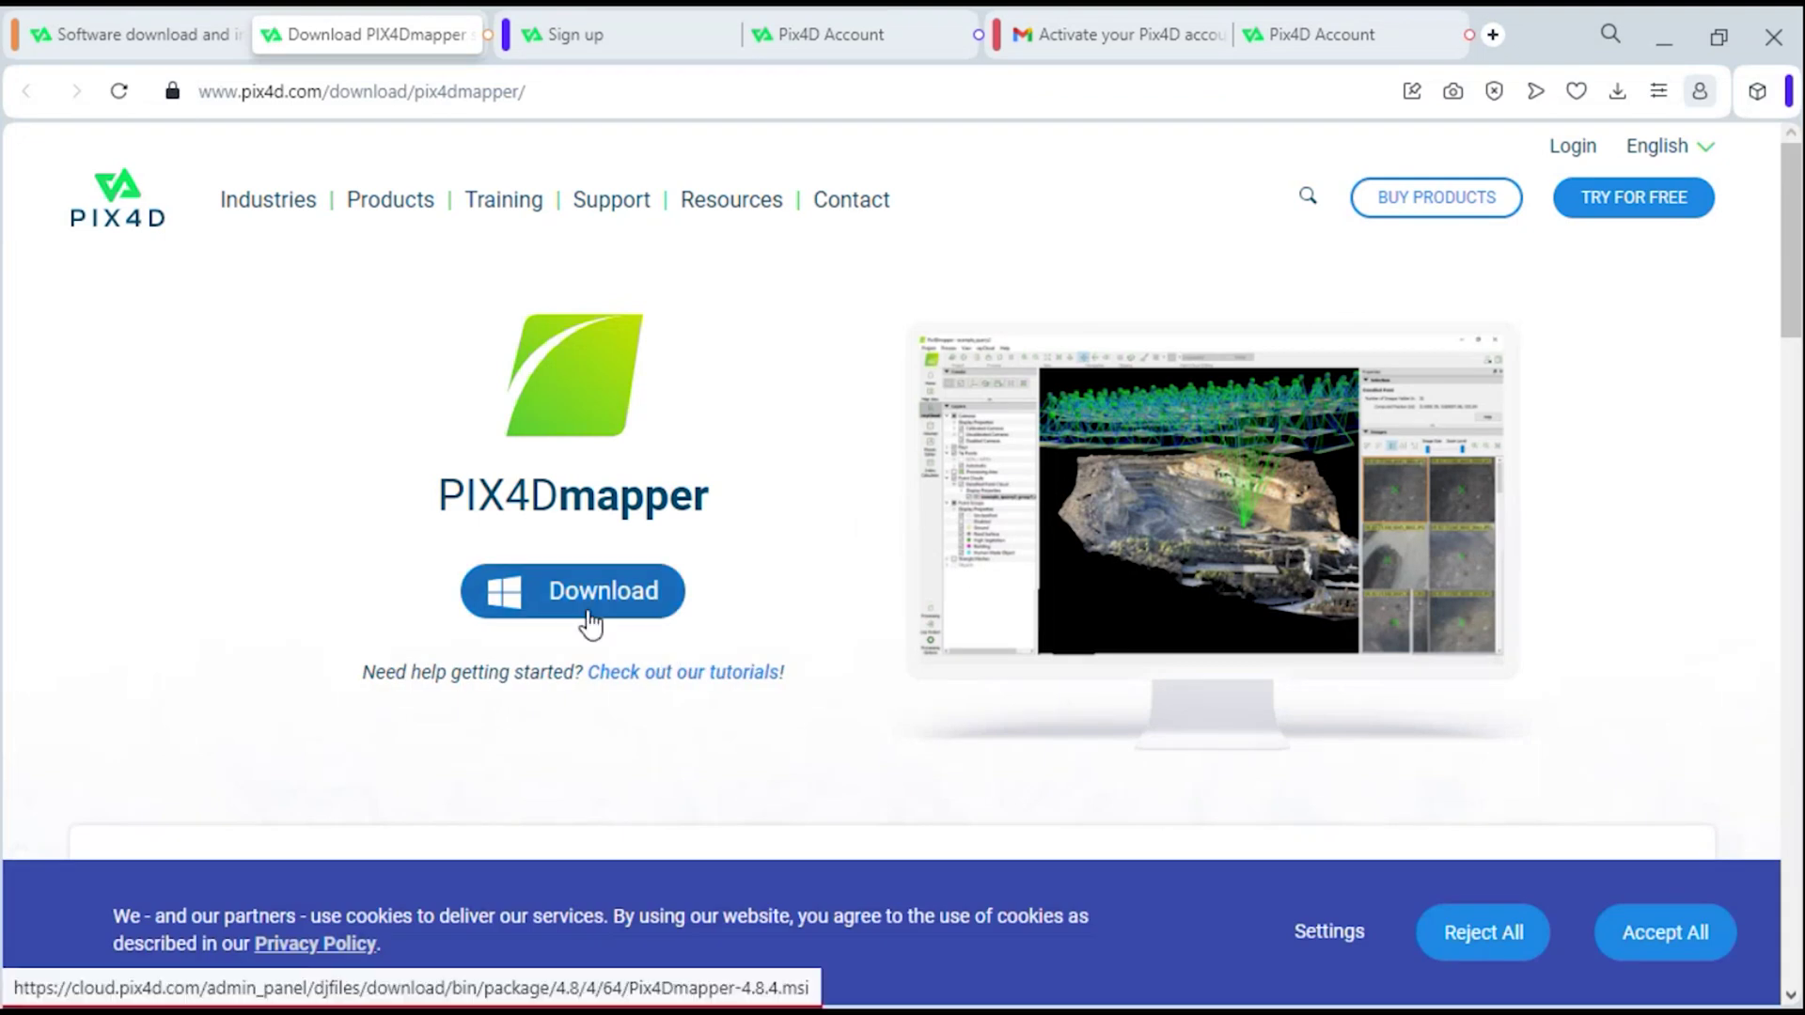
# - Download the Pix4Dmapper-4.8.4 installer, saving it to Desktop > lean > Y3 > GIS
pyautogui.click(570, 602)
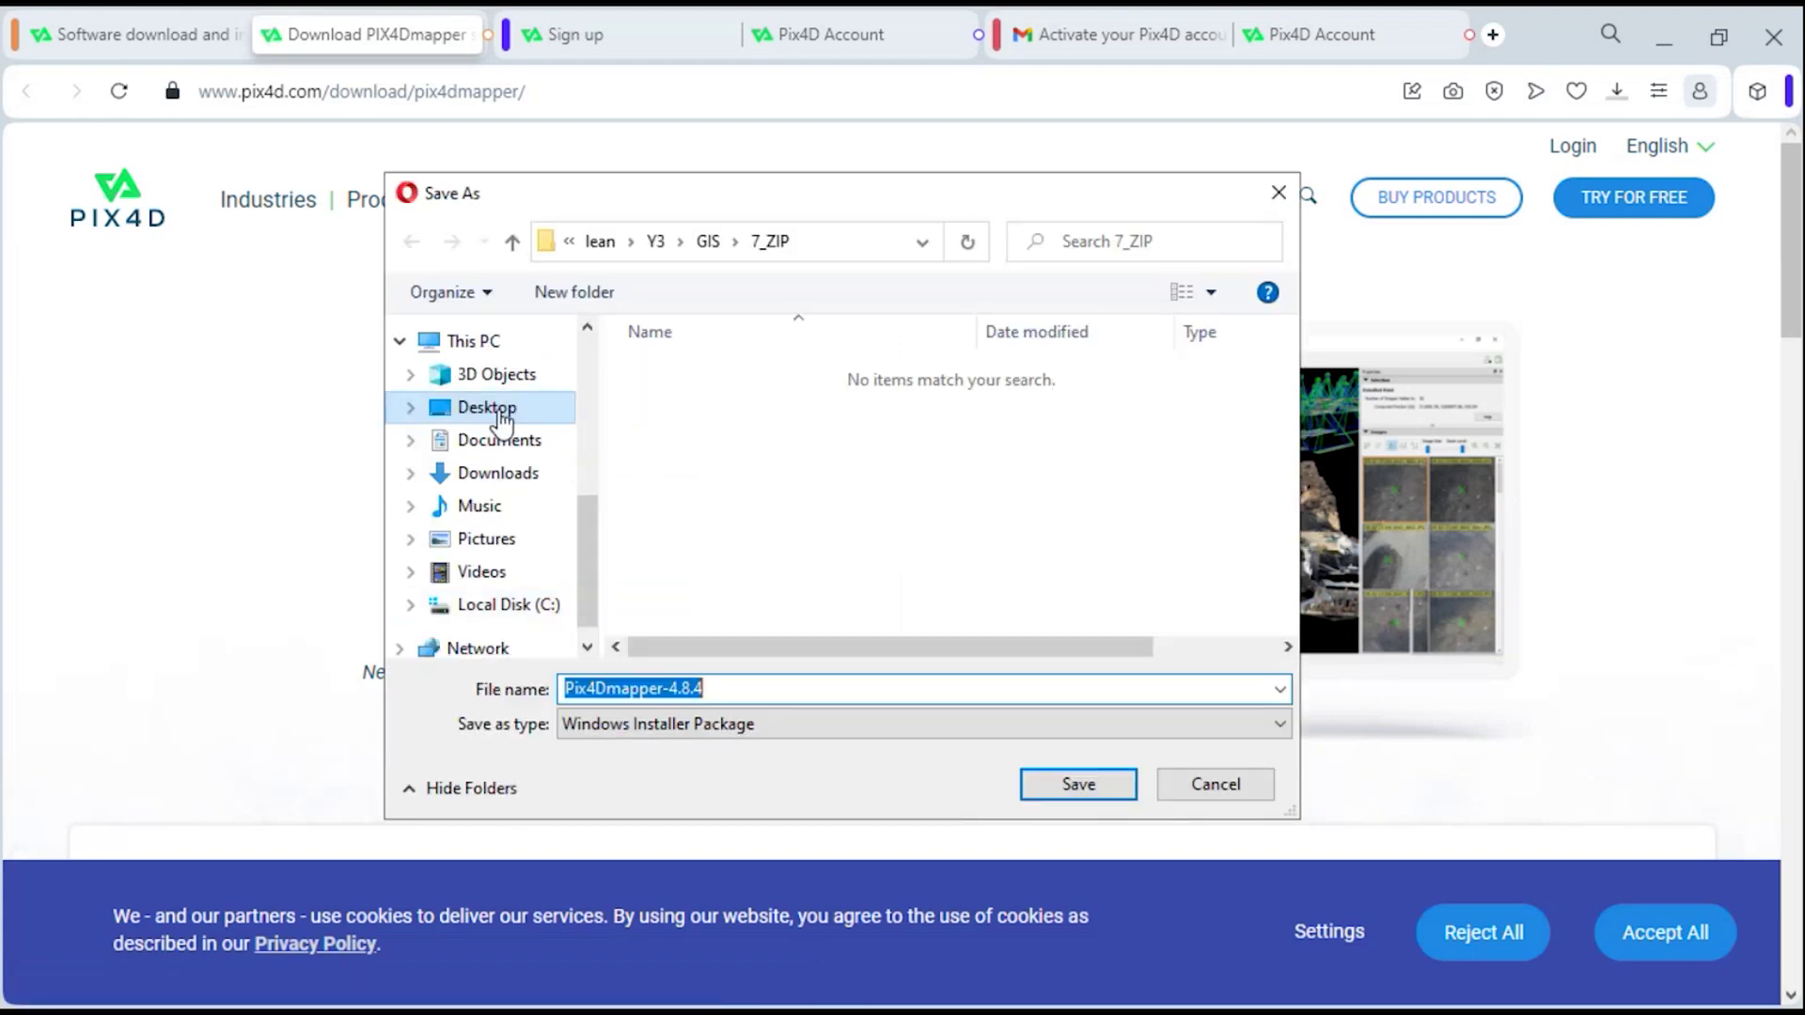
pyautogui.click(501, 409)
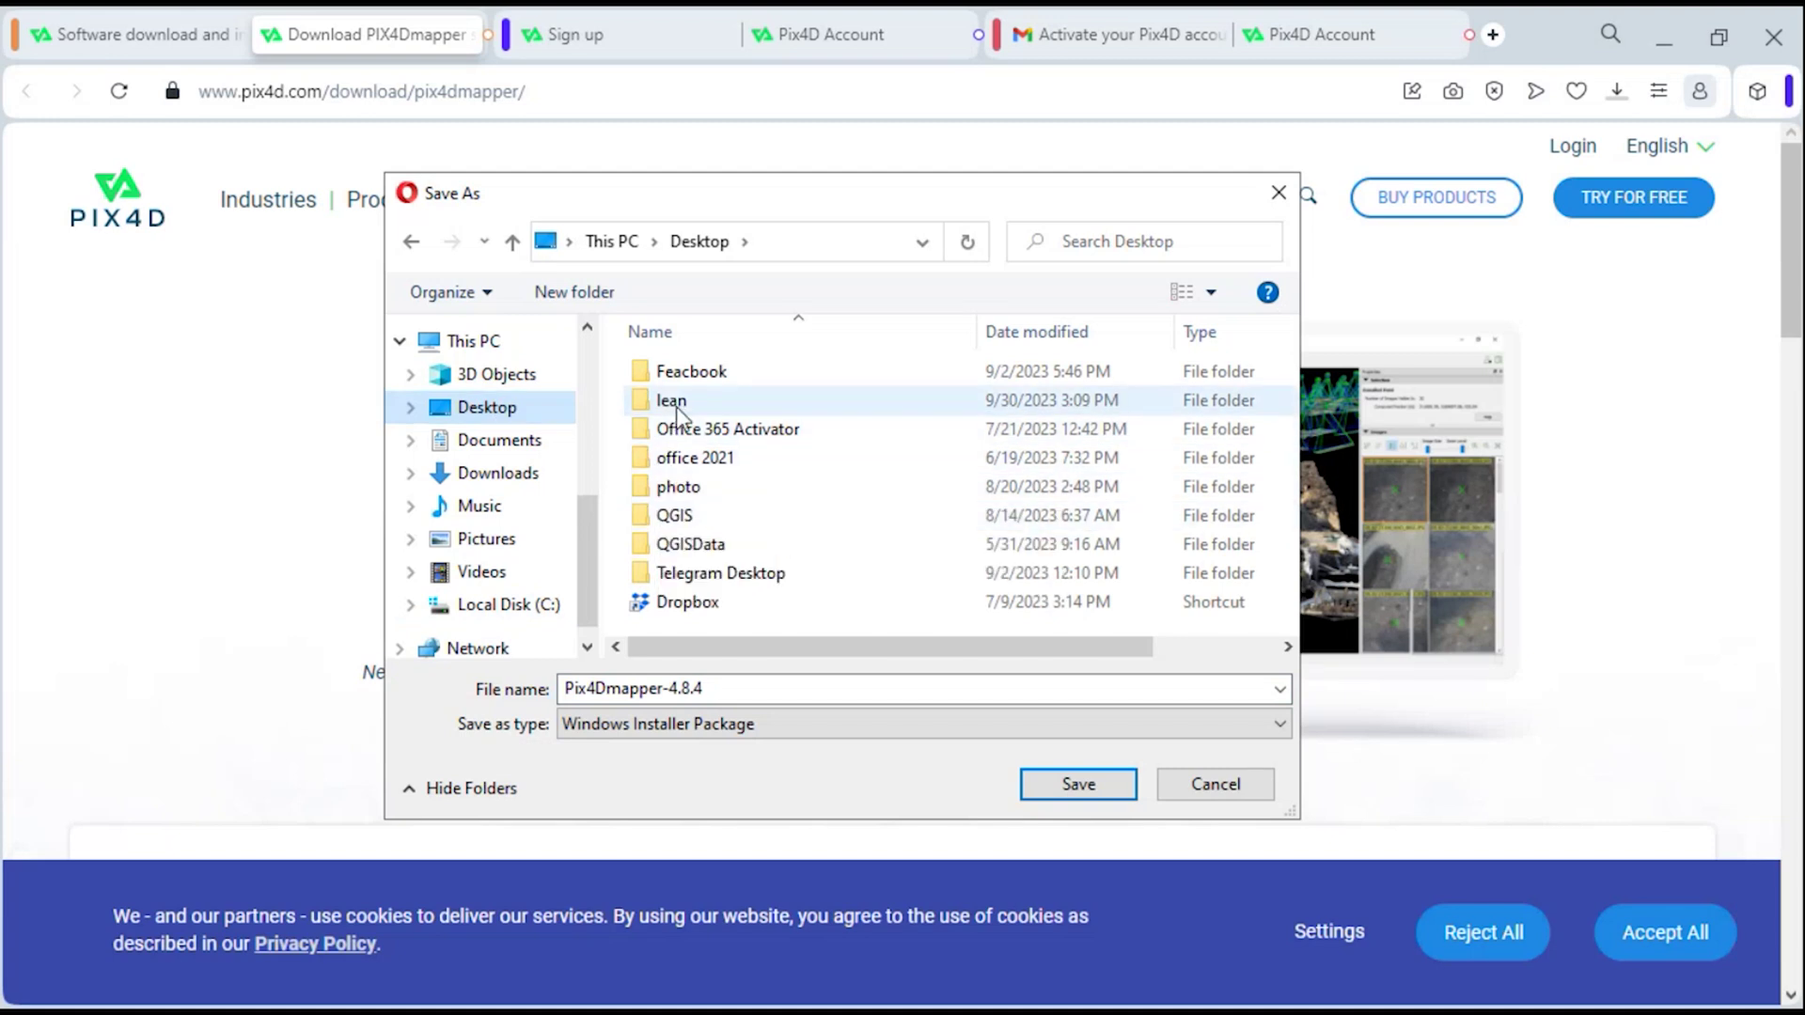
pyautogui.doubleClick(673, 401)
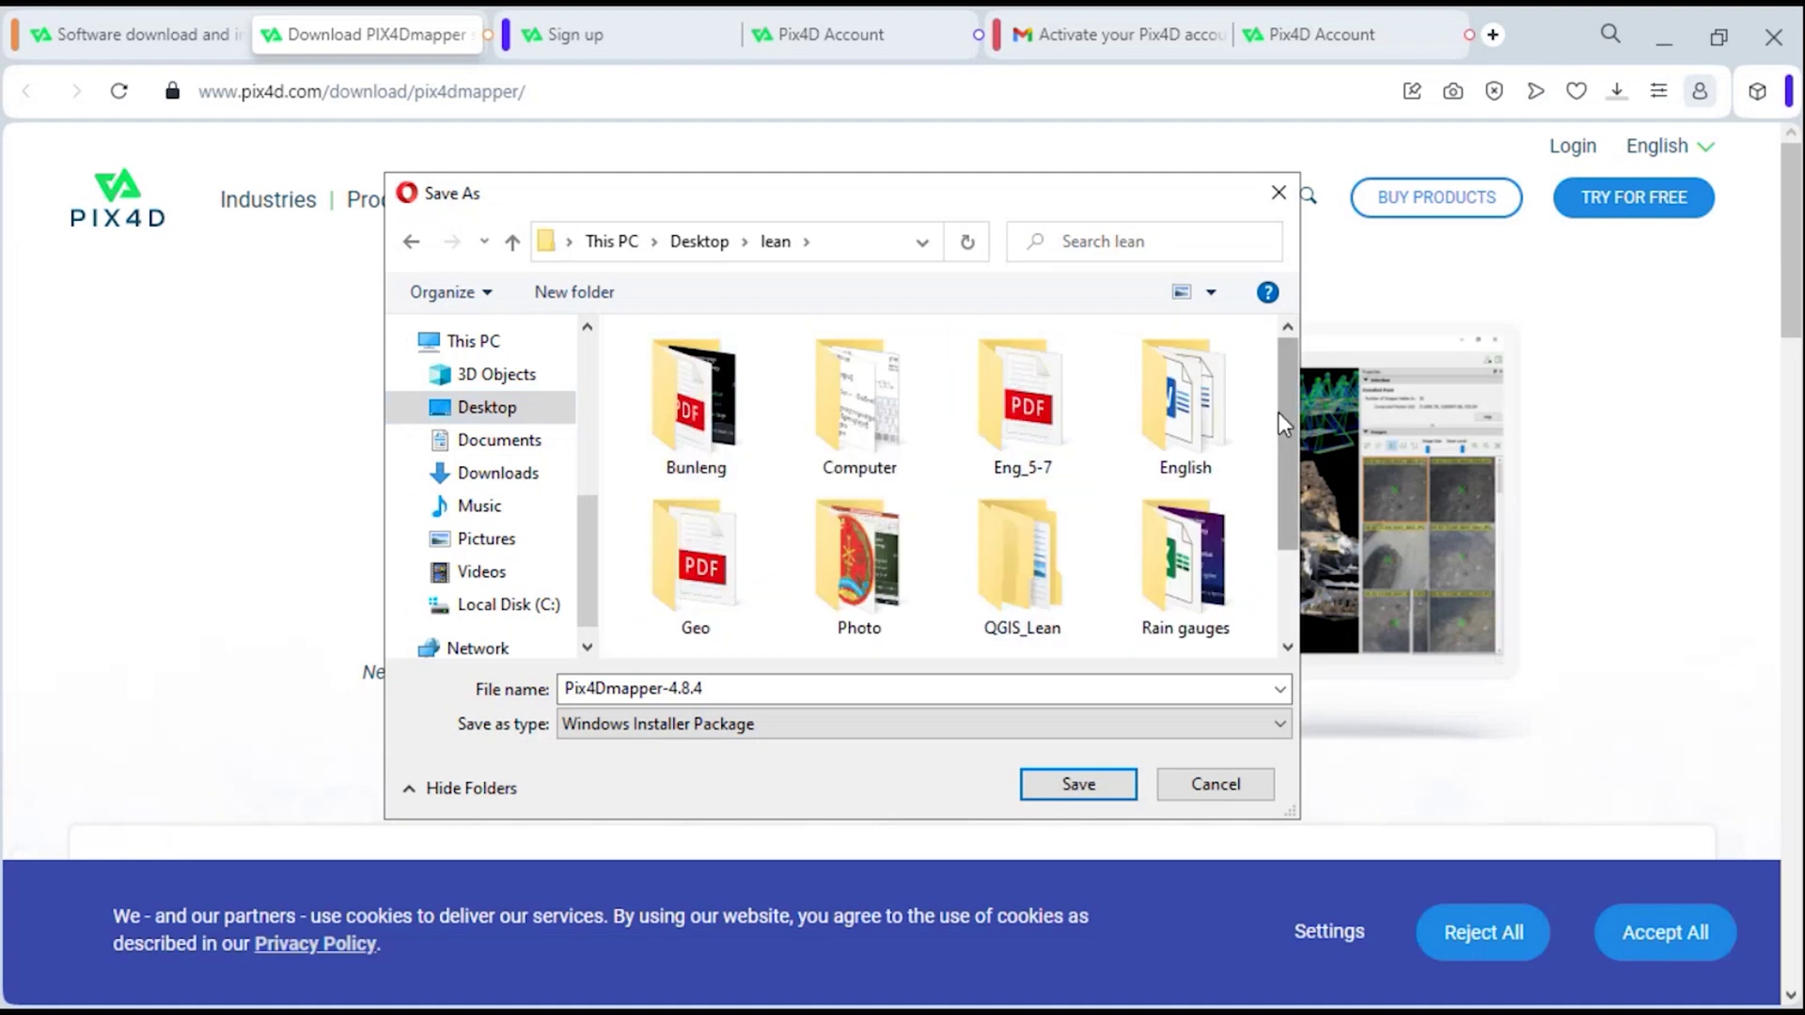
pyautogui.moveTo(1284, 427); pyautogui.dragTo(1281, 512)
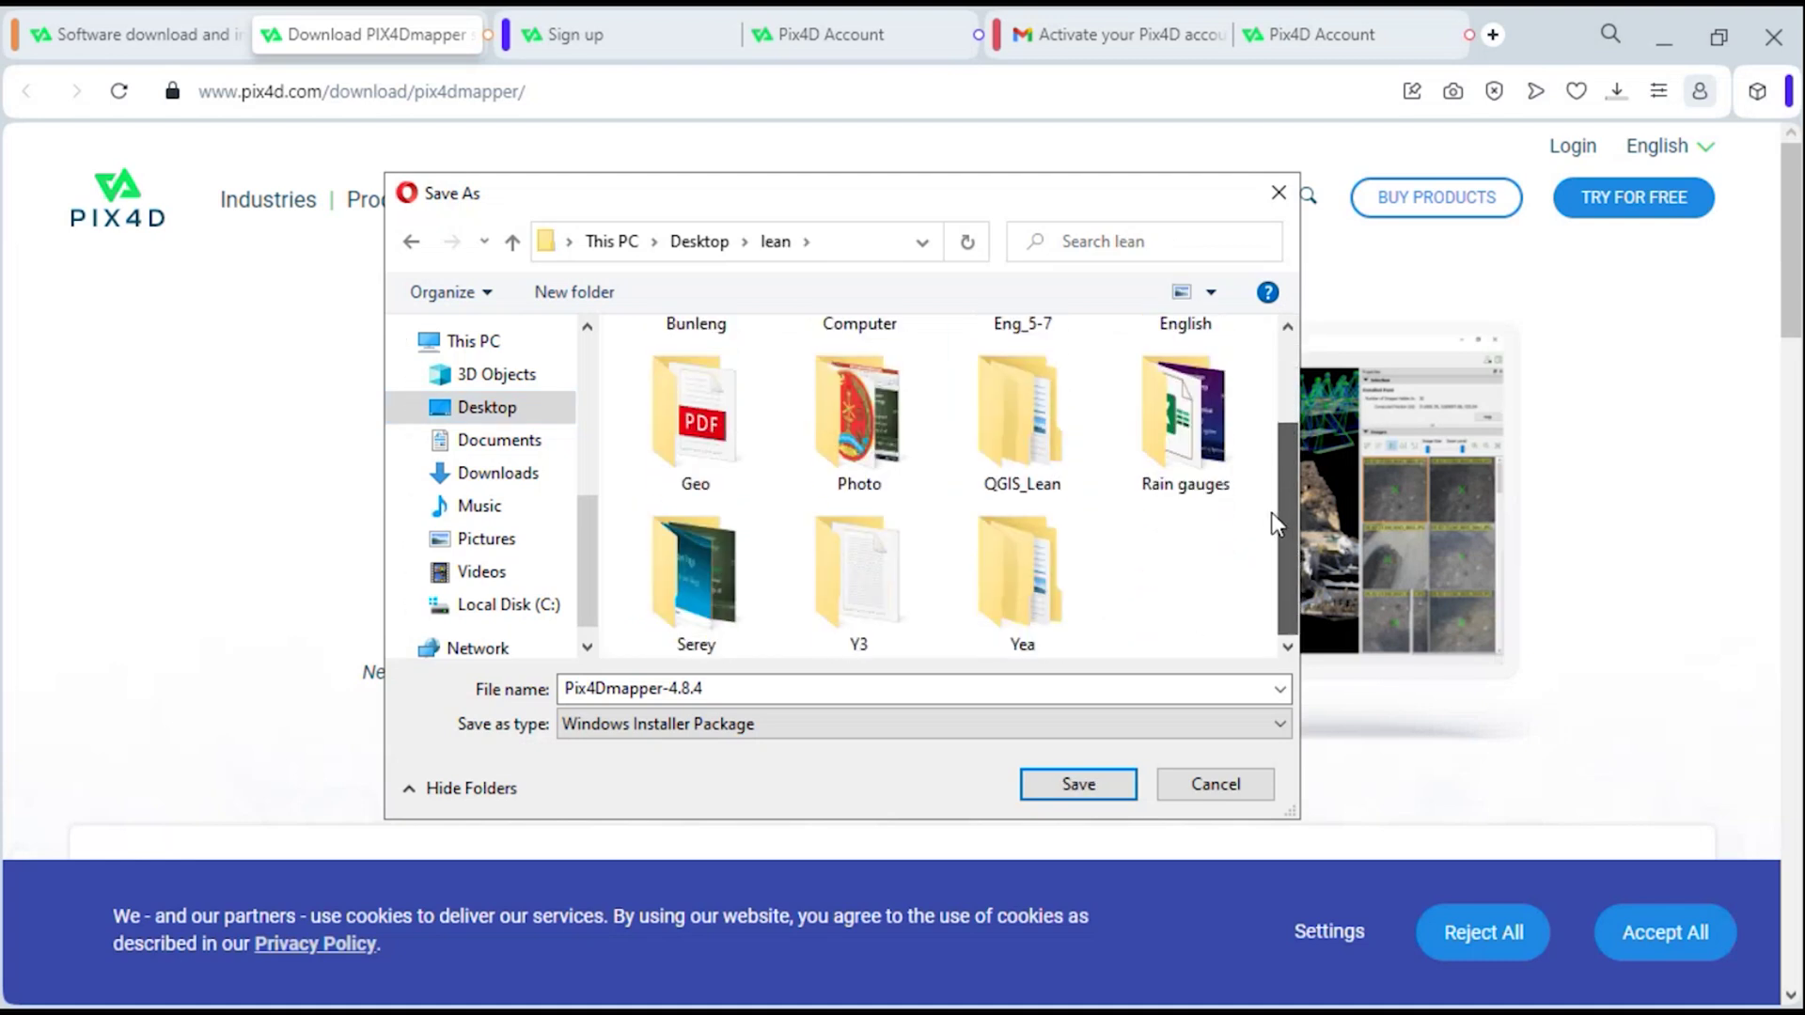
pyautogui.doubleClick(839, 582)
pyautogui.doubleClick(724, 403)
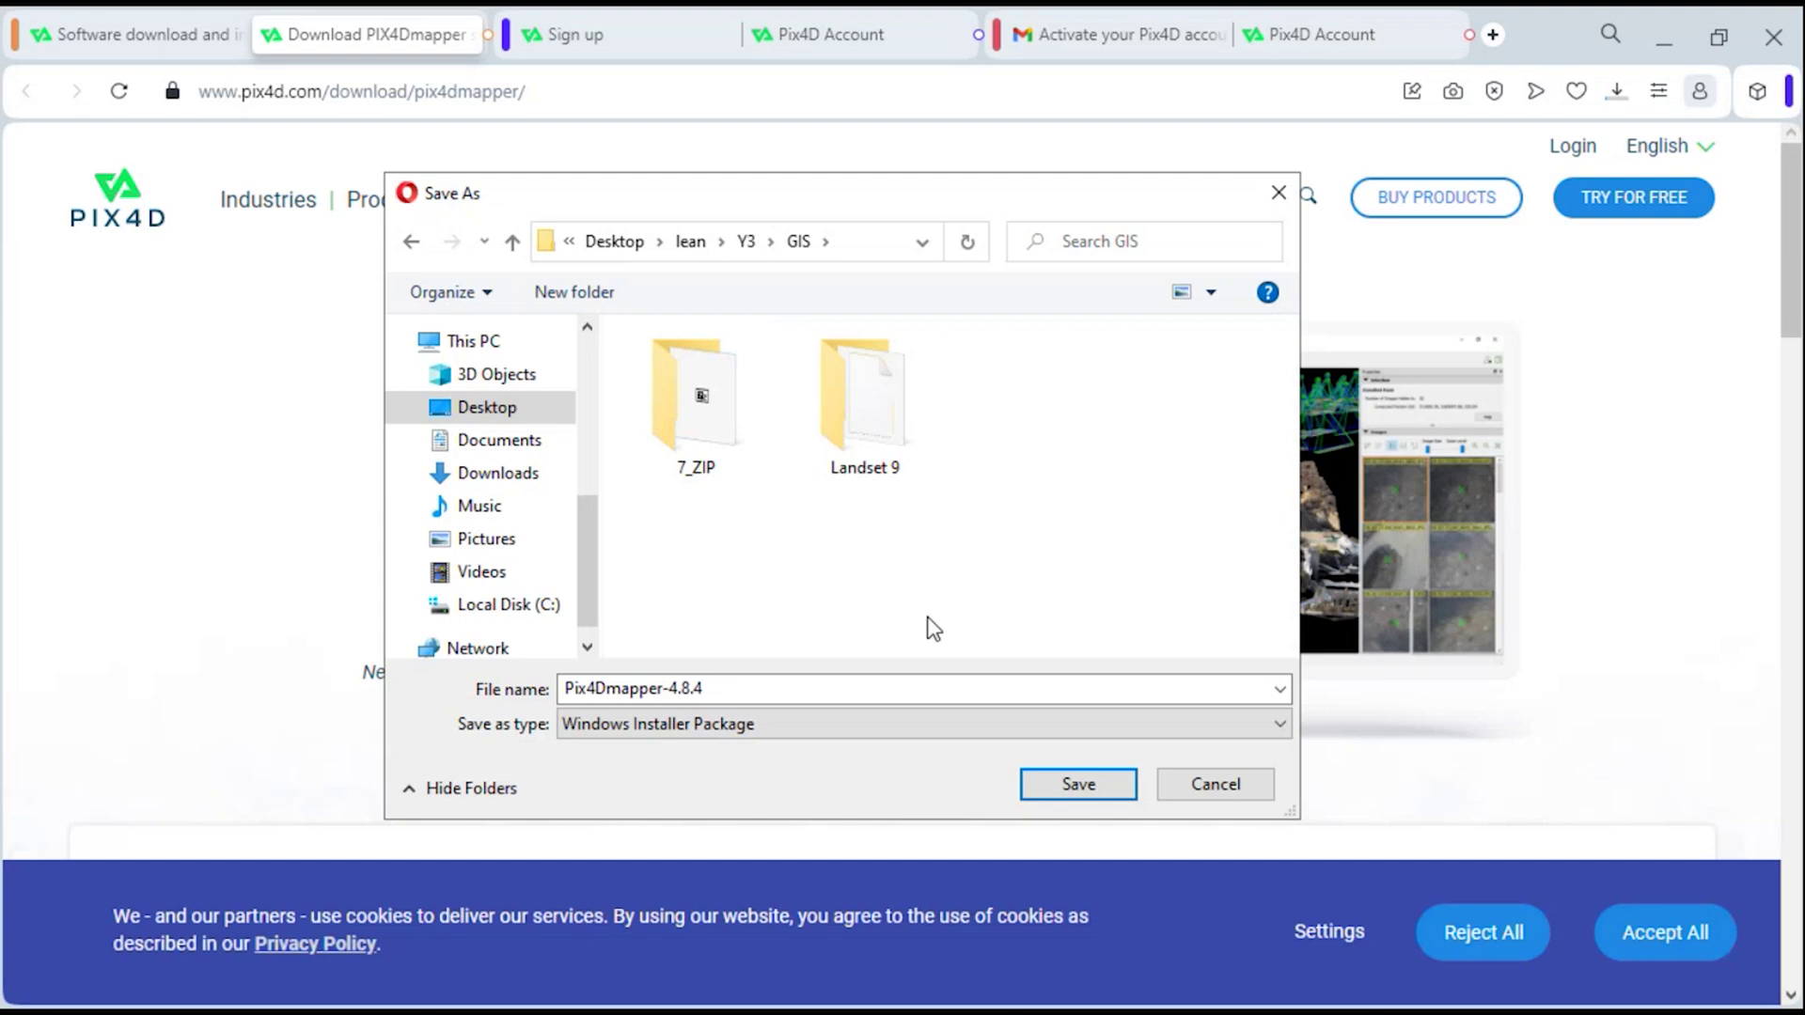
pyautogui.click(1093, 797)
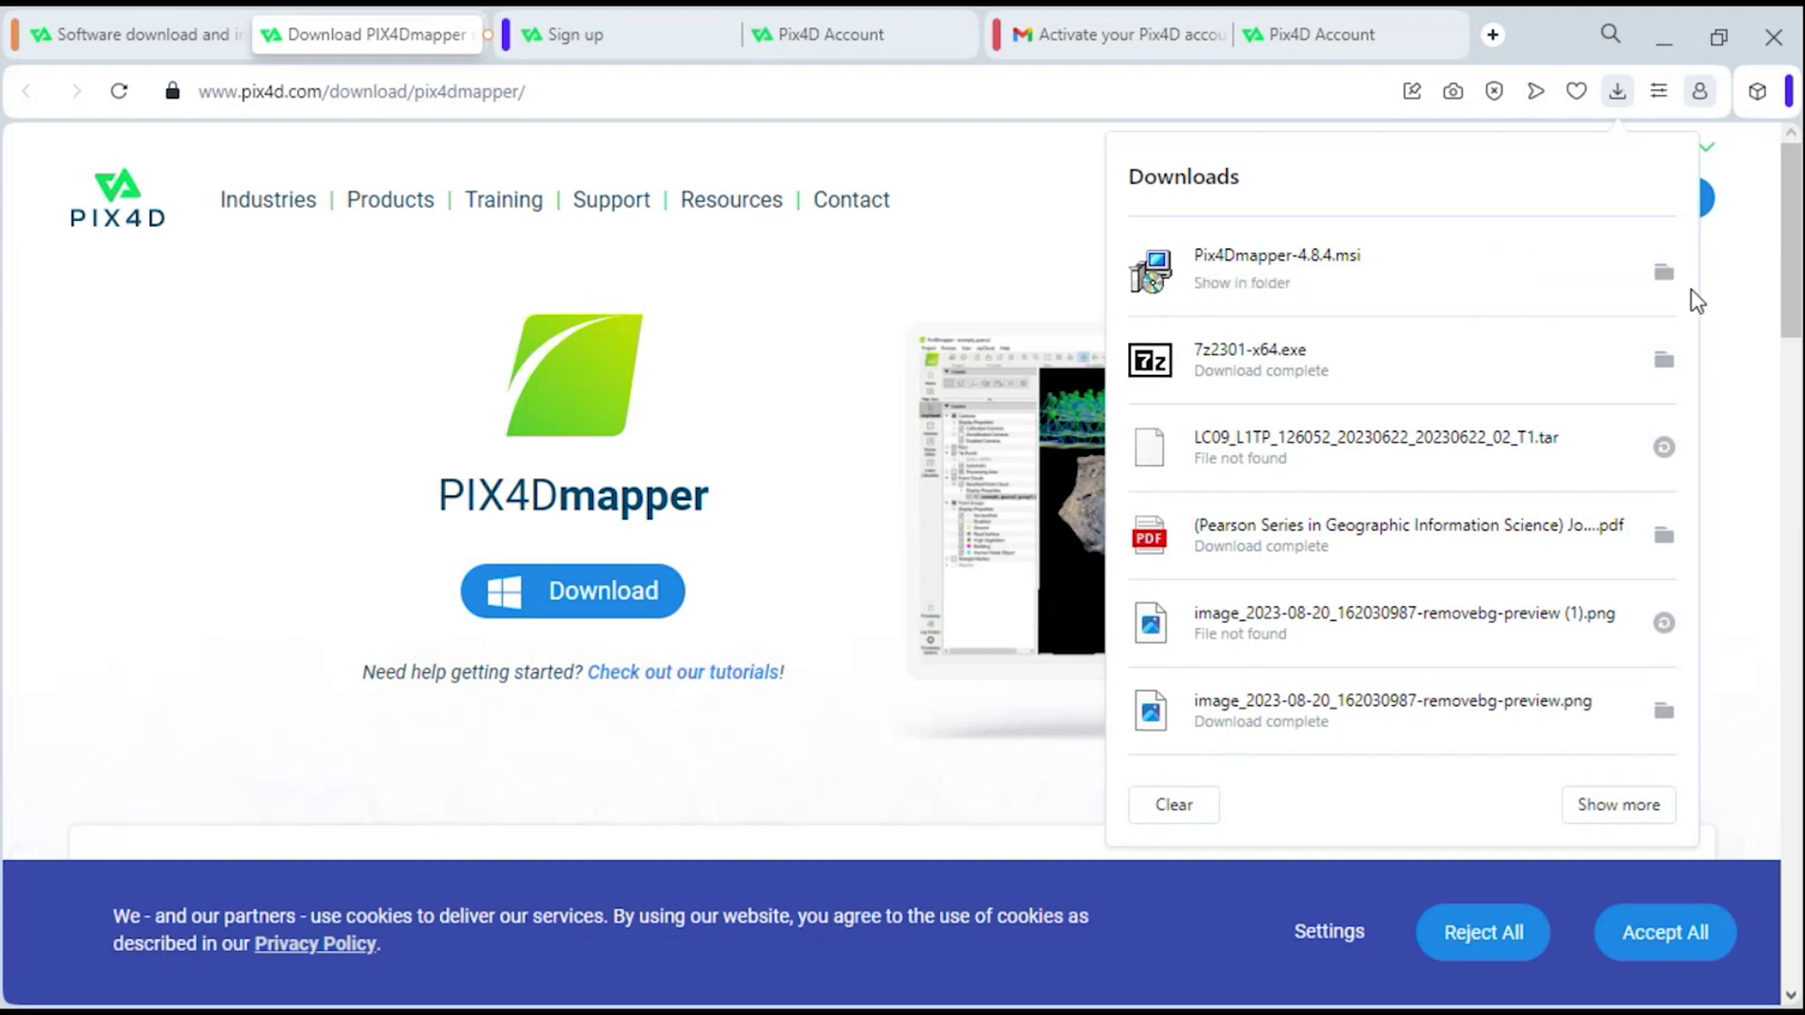
# - Close the downloads list and minimize Opera to reveal File Explorer
pyautogui.click(1664, 273)
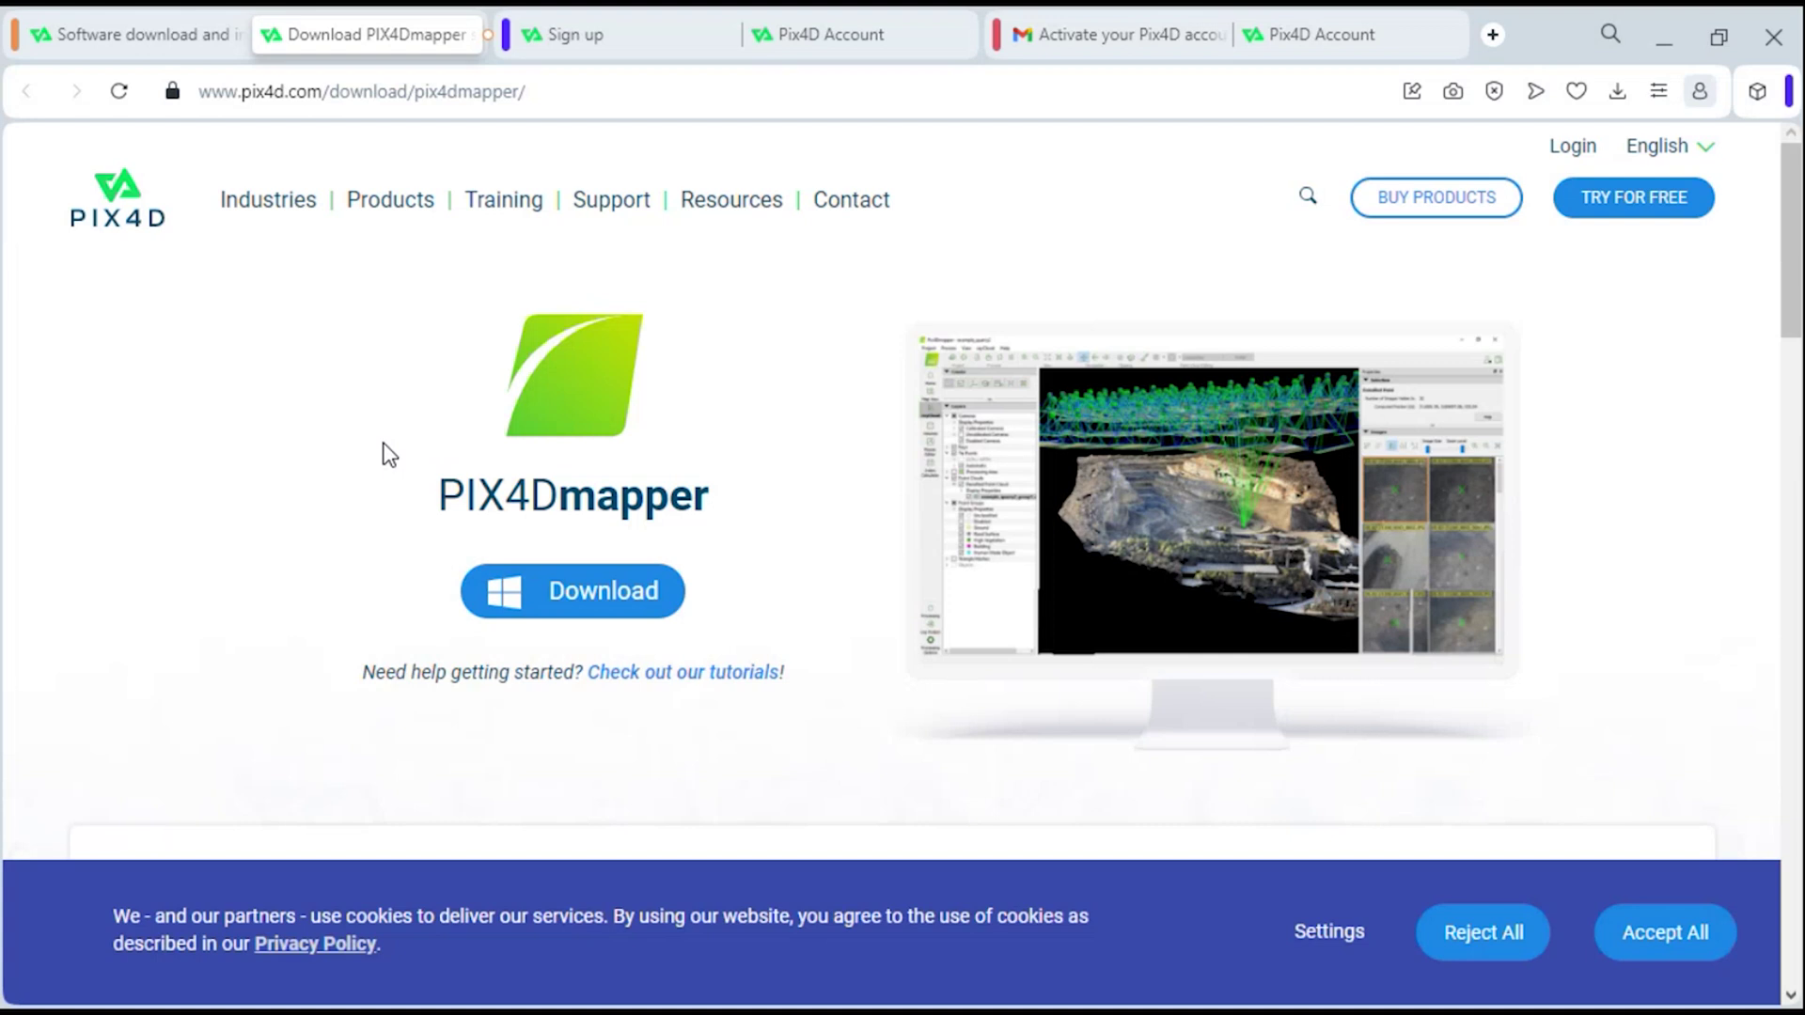
pyautogui.click(1667, 47)
# - Launch Pix4Dmapper-4.8.4.msi from the GIS folder and allow it through the security warning
pyautogui.doubleClick(256, 348)
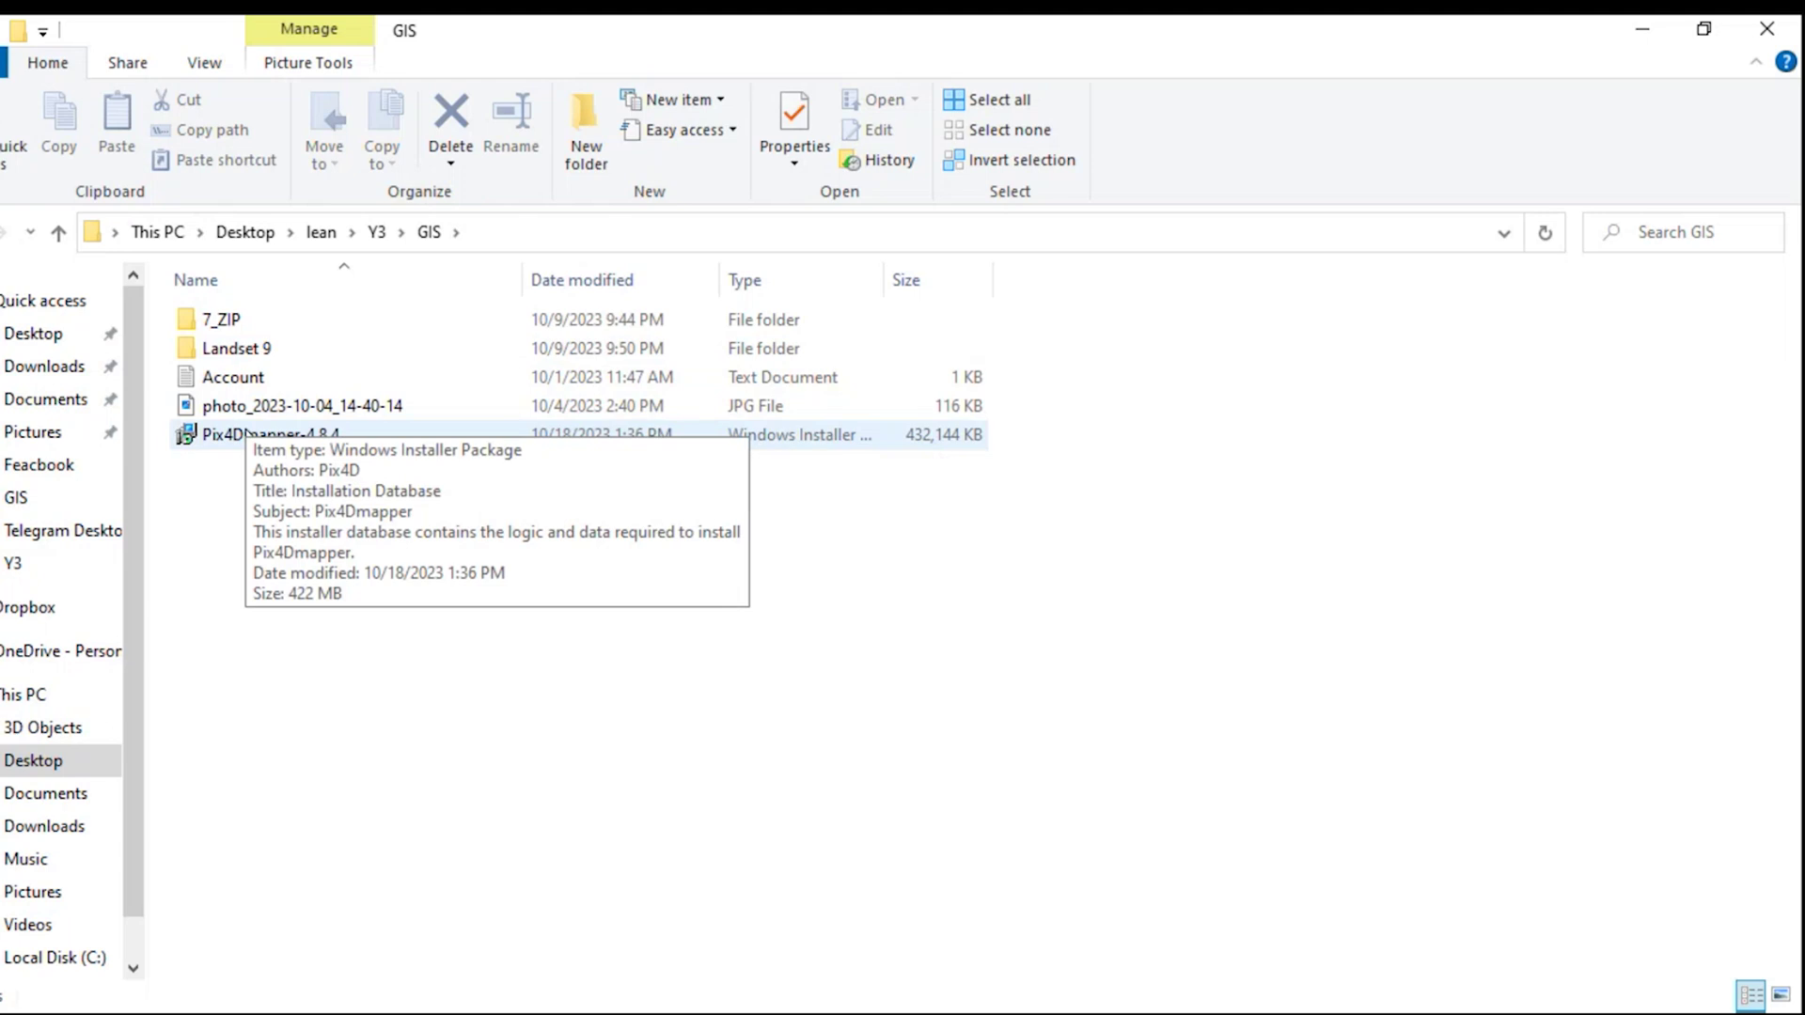
pyautogui.doubleClick(247, 433)
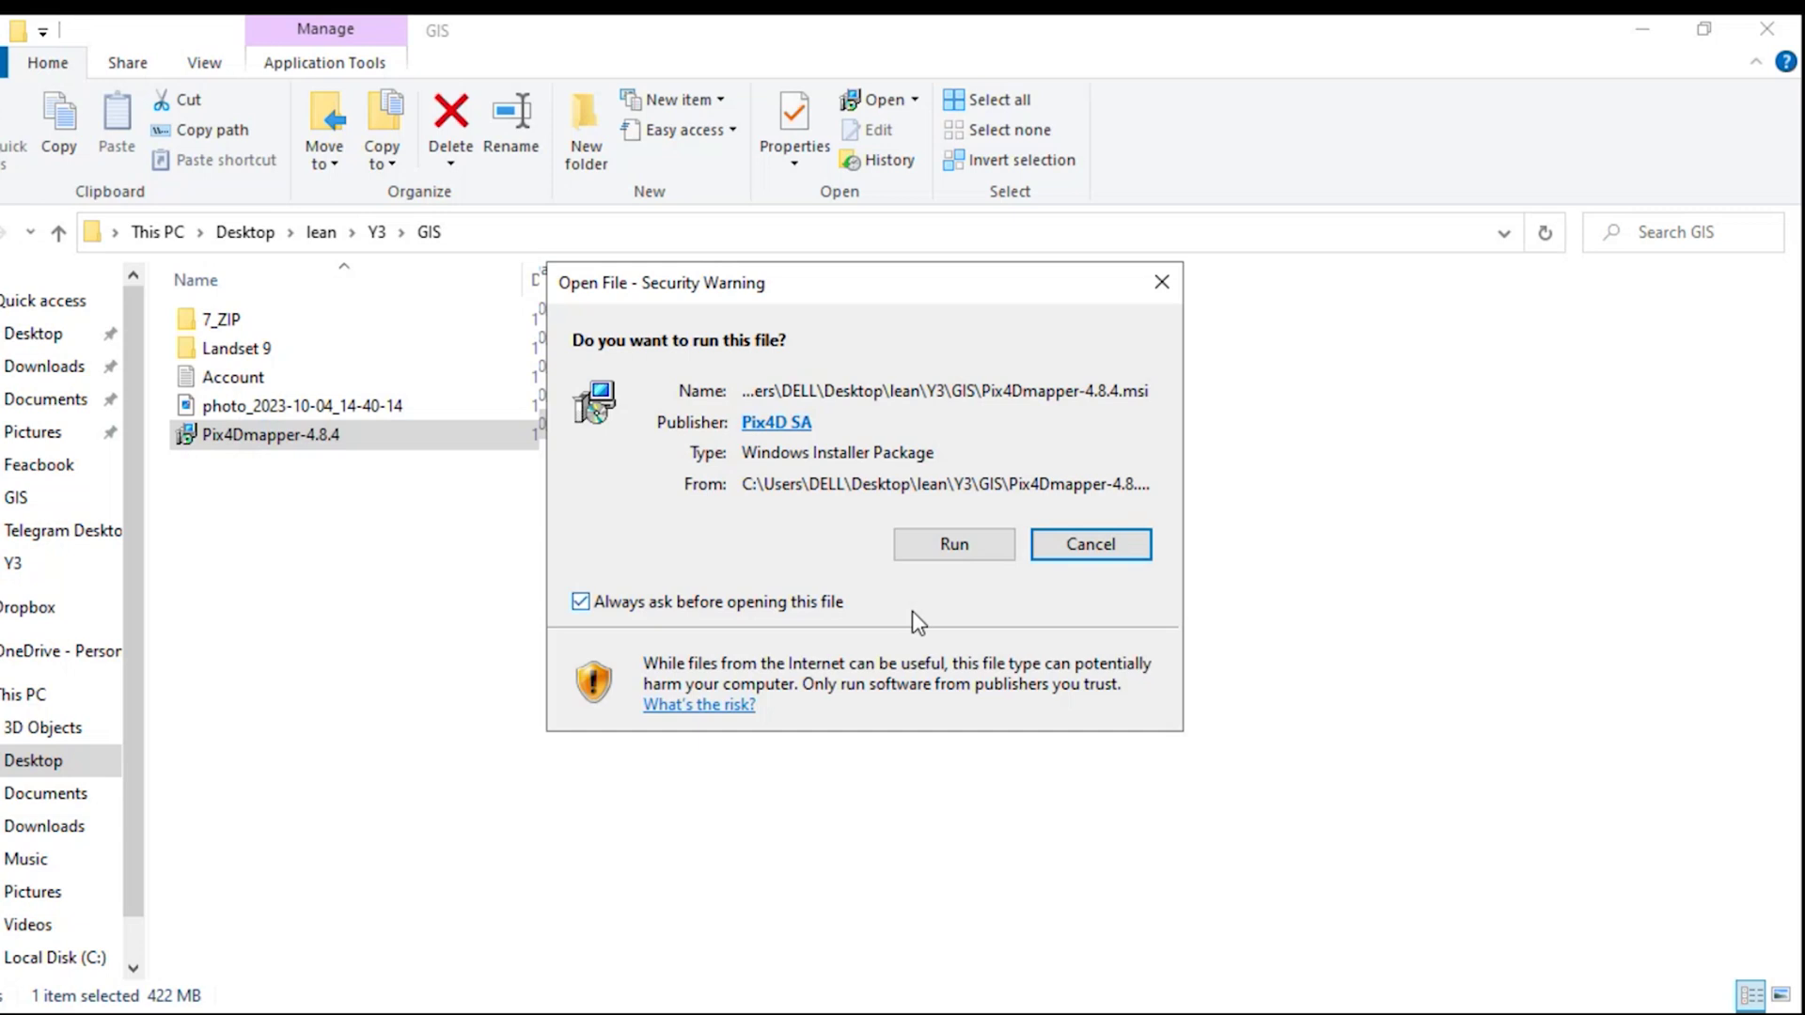
pyautogui.click(959, 551)
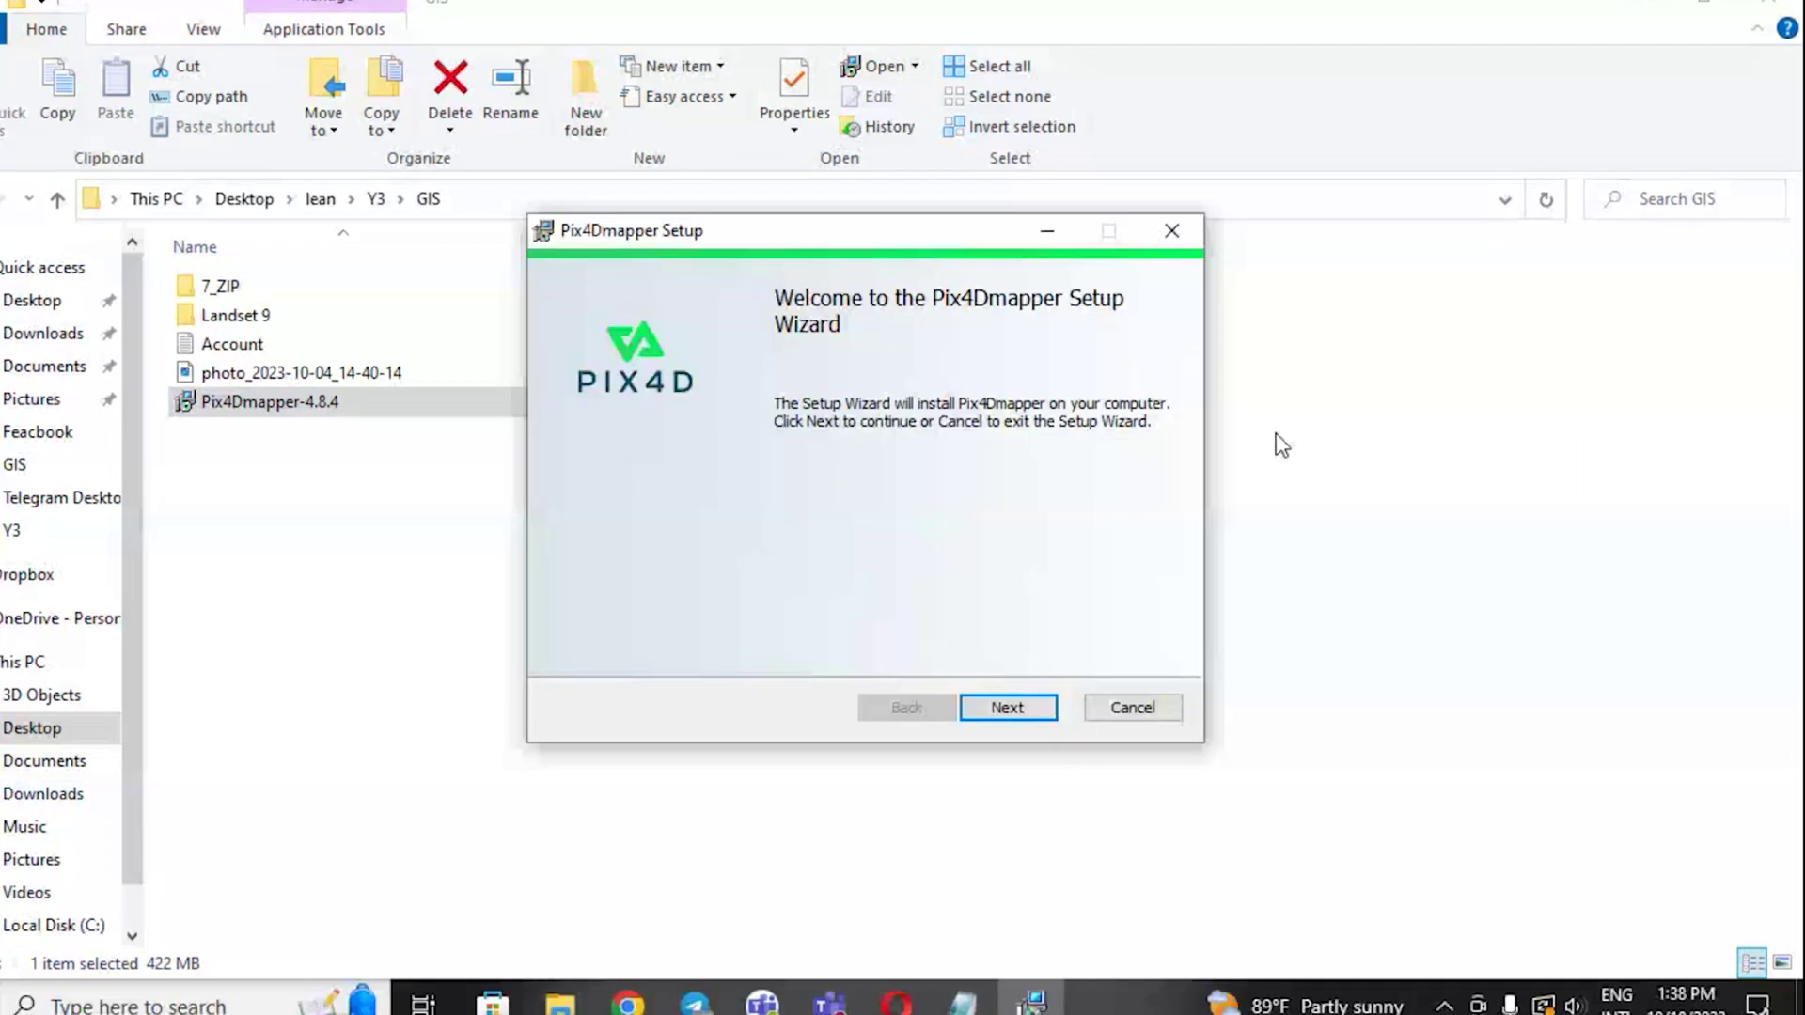
# - Install Pix4Dmapper to the default C:\Program Files\Pix4Dmapper\ folder and finish setup with launch enabled
pyautogui.click(1009, 709)
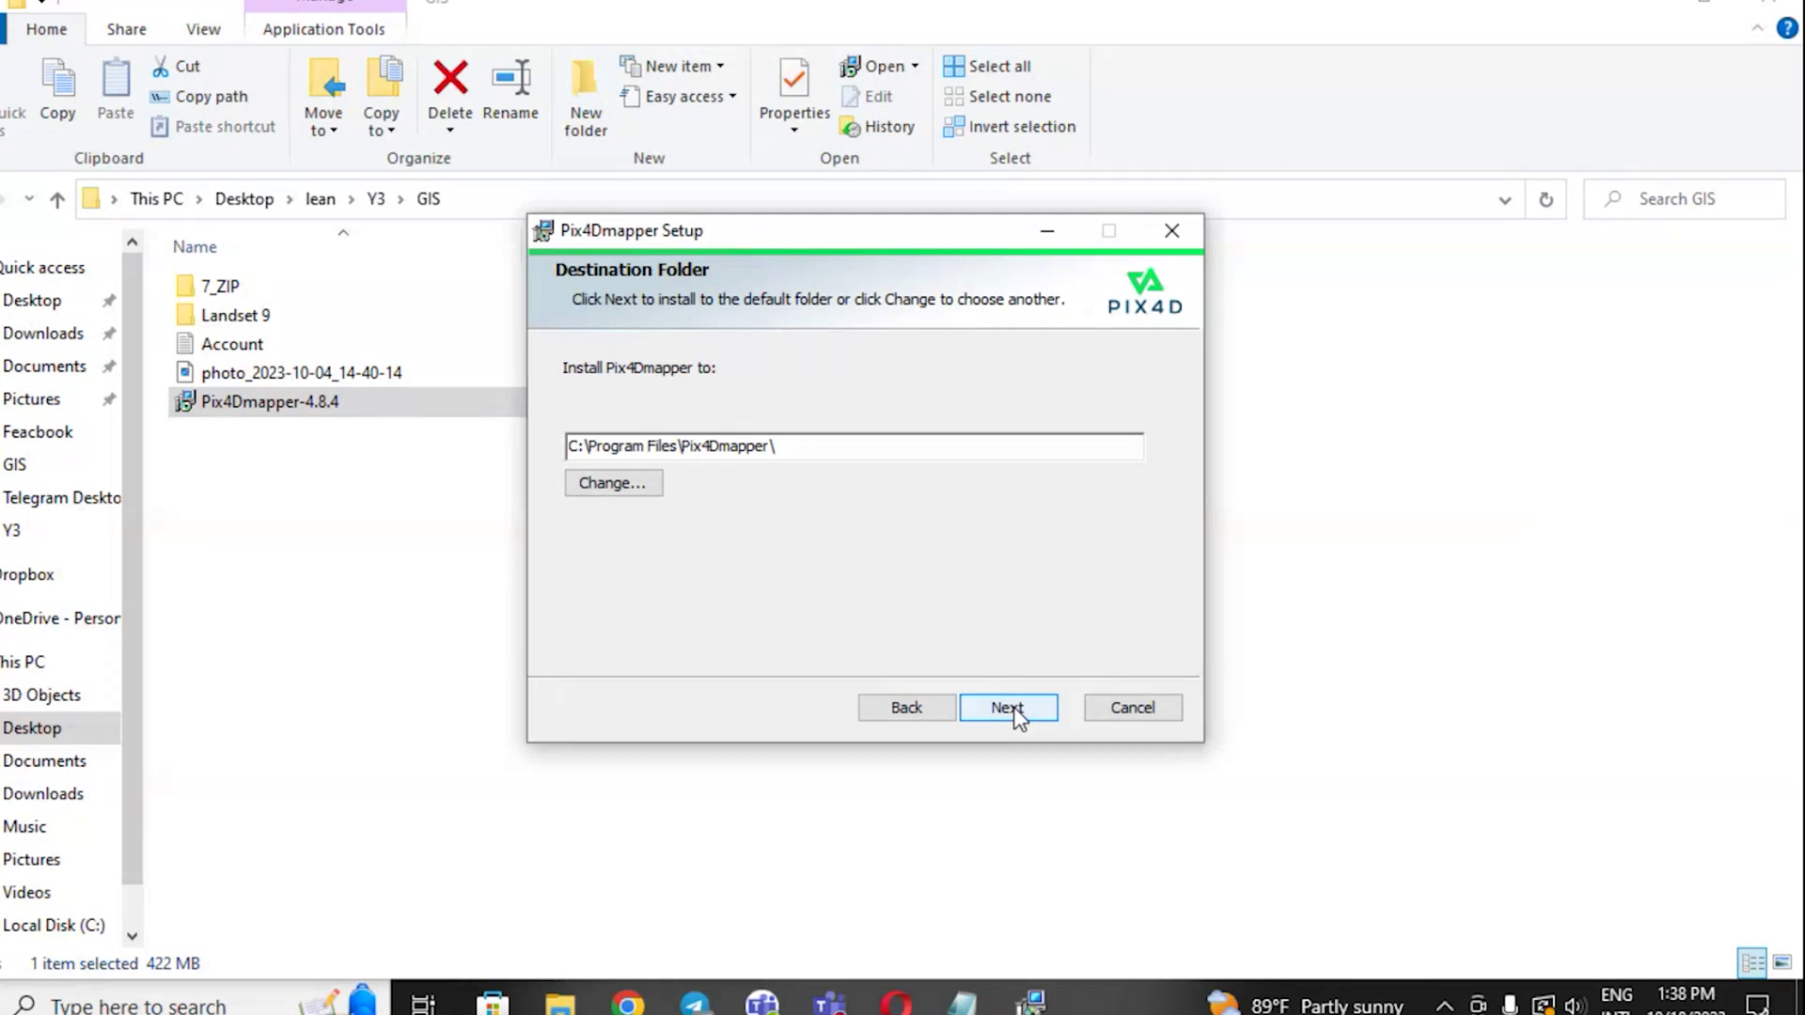
pyautogui.click(1008, 710)
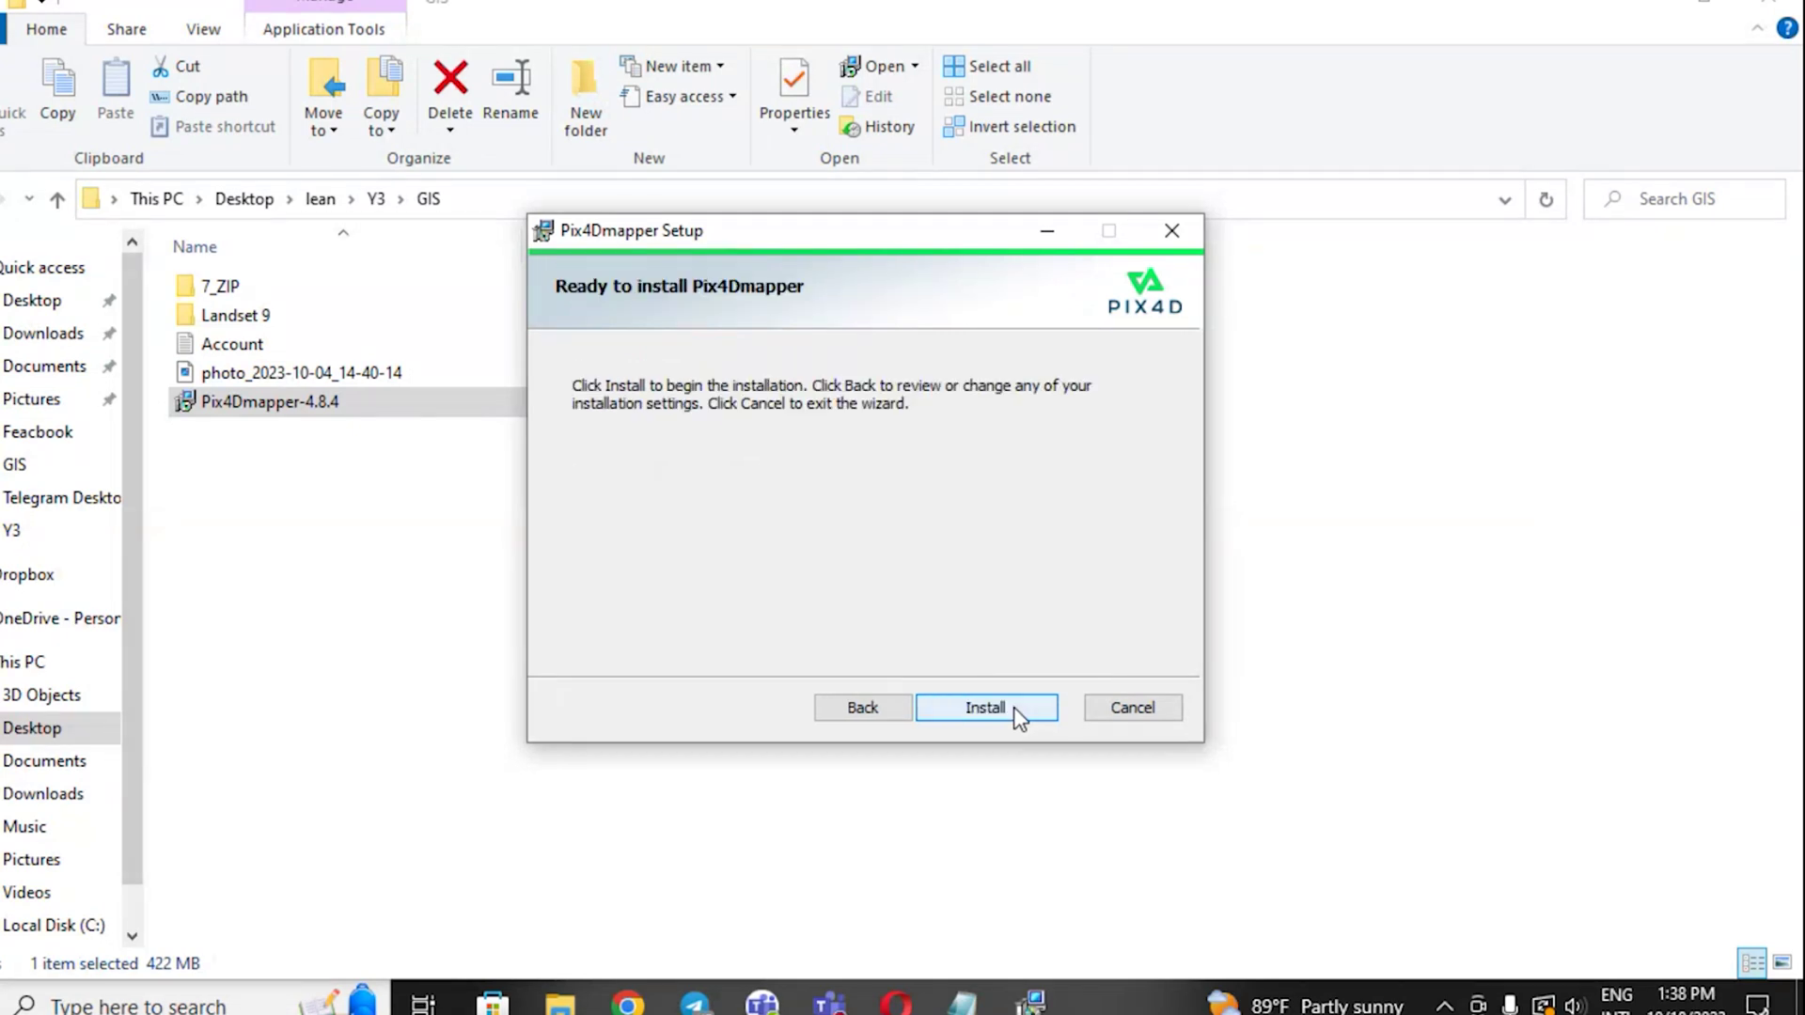
pyautogui.click(1013, 707)
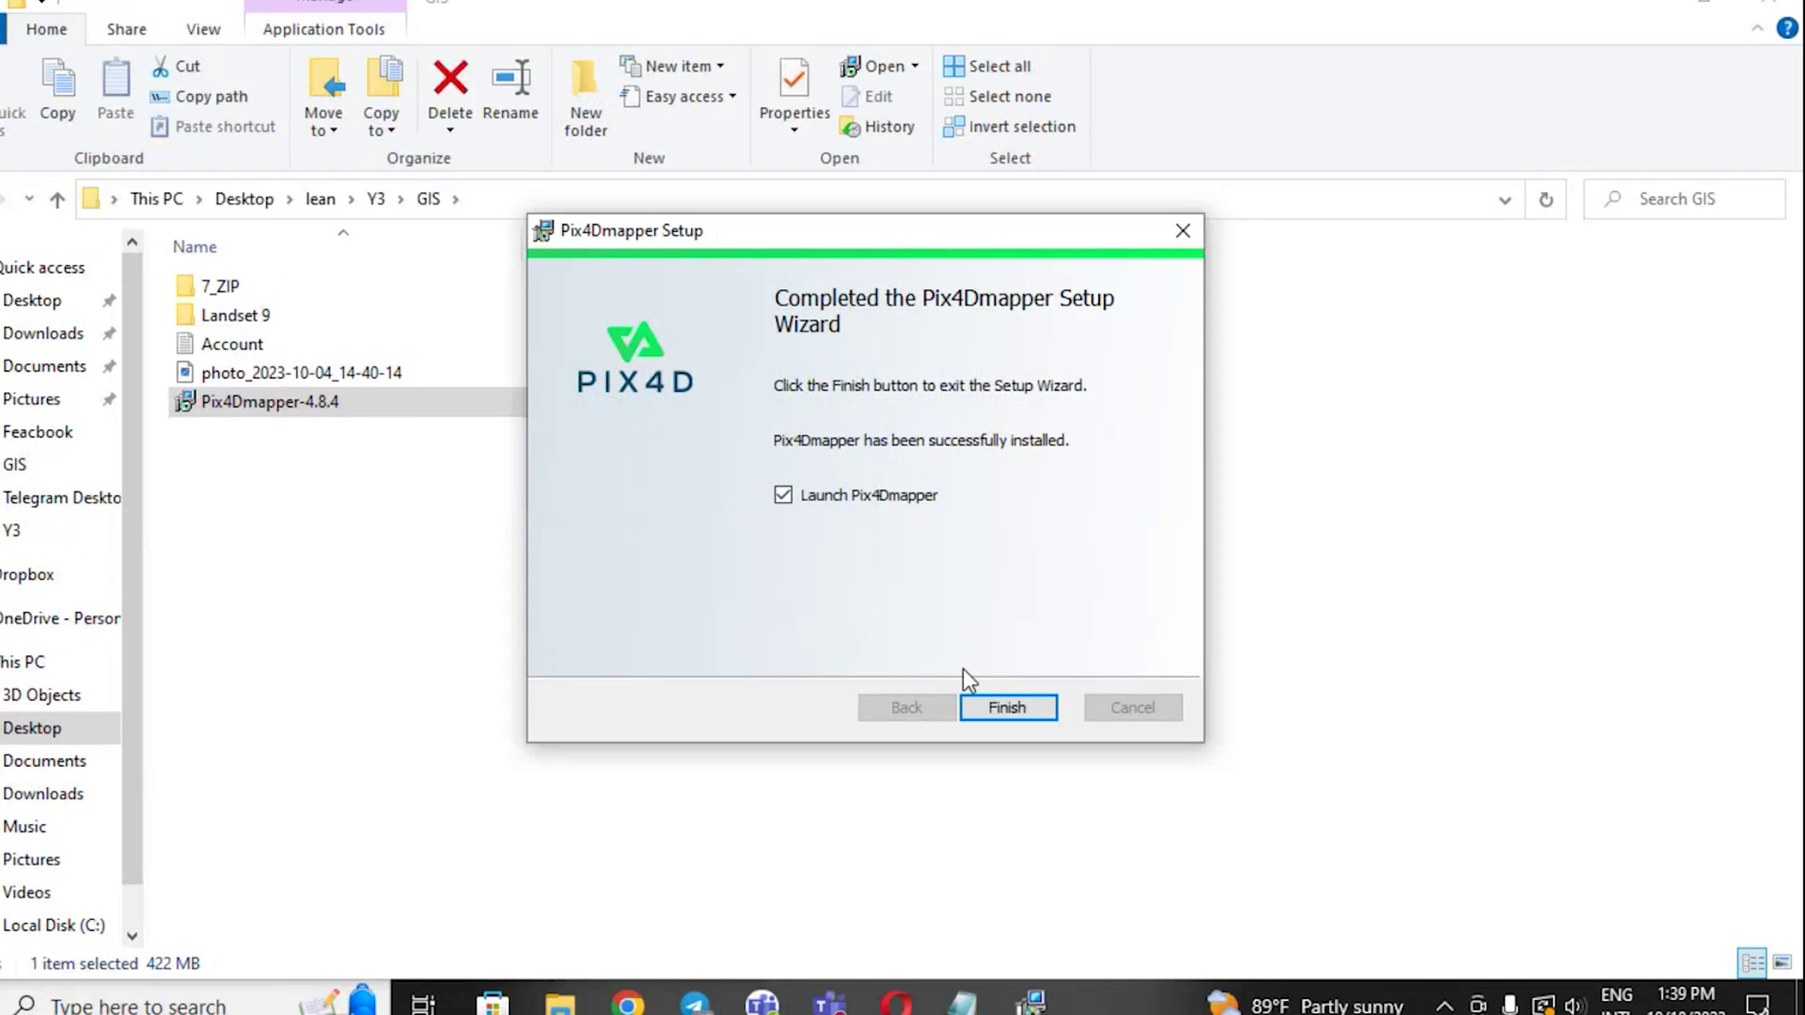
pyautogui.click(987, 690)
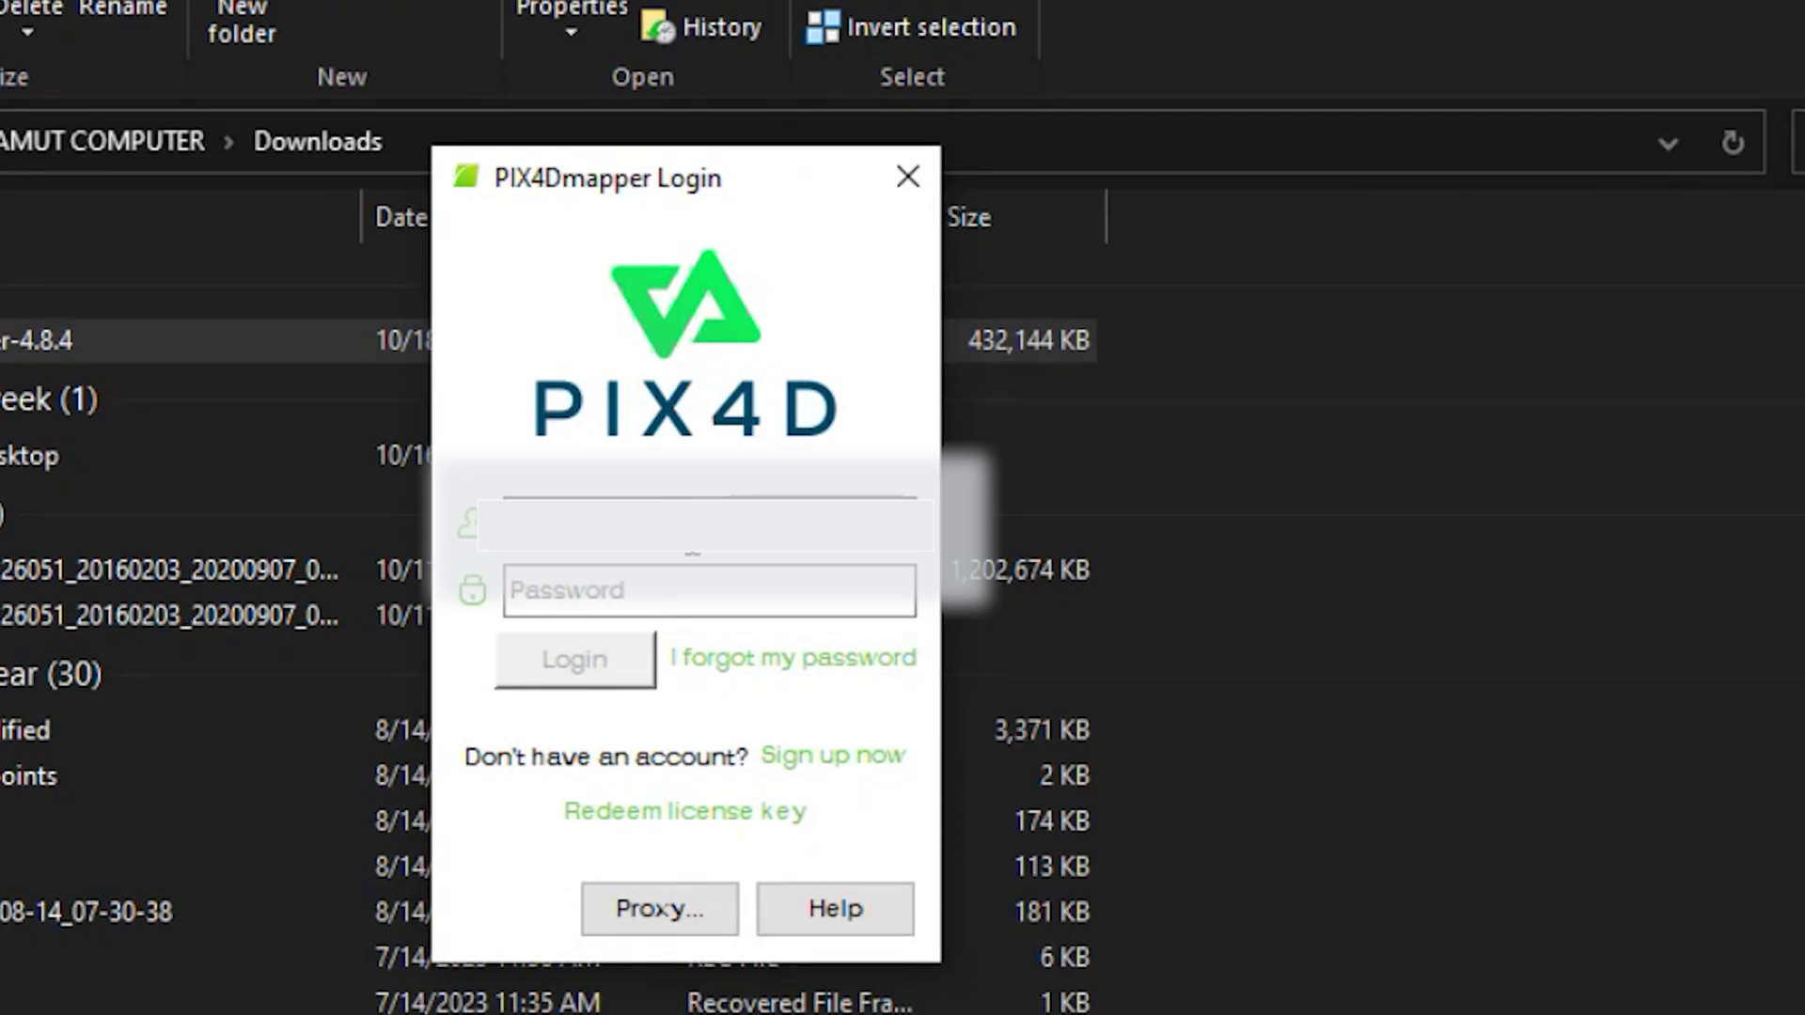
# - Enter the new account's password in the PIX4Dmapper Login window and log in
pyautogui.click(644, 594)
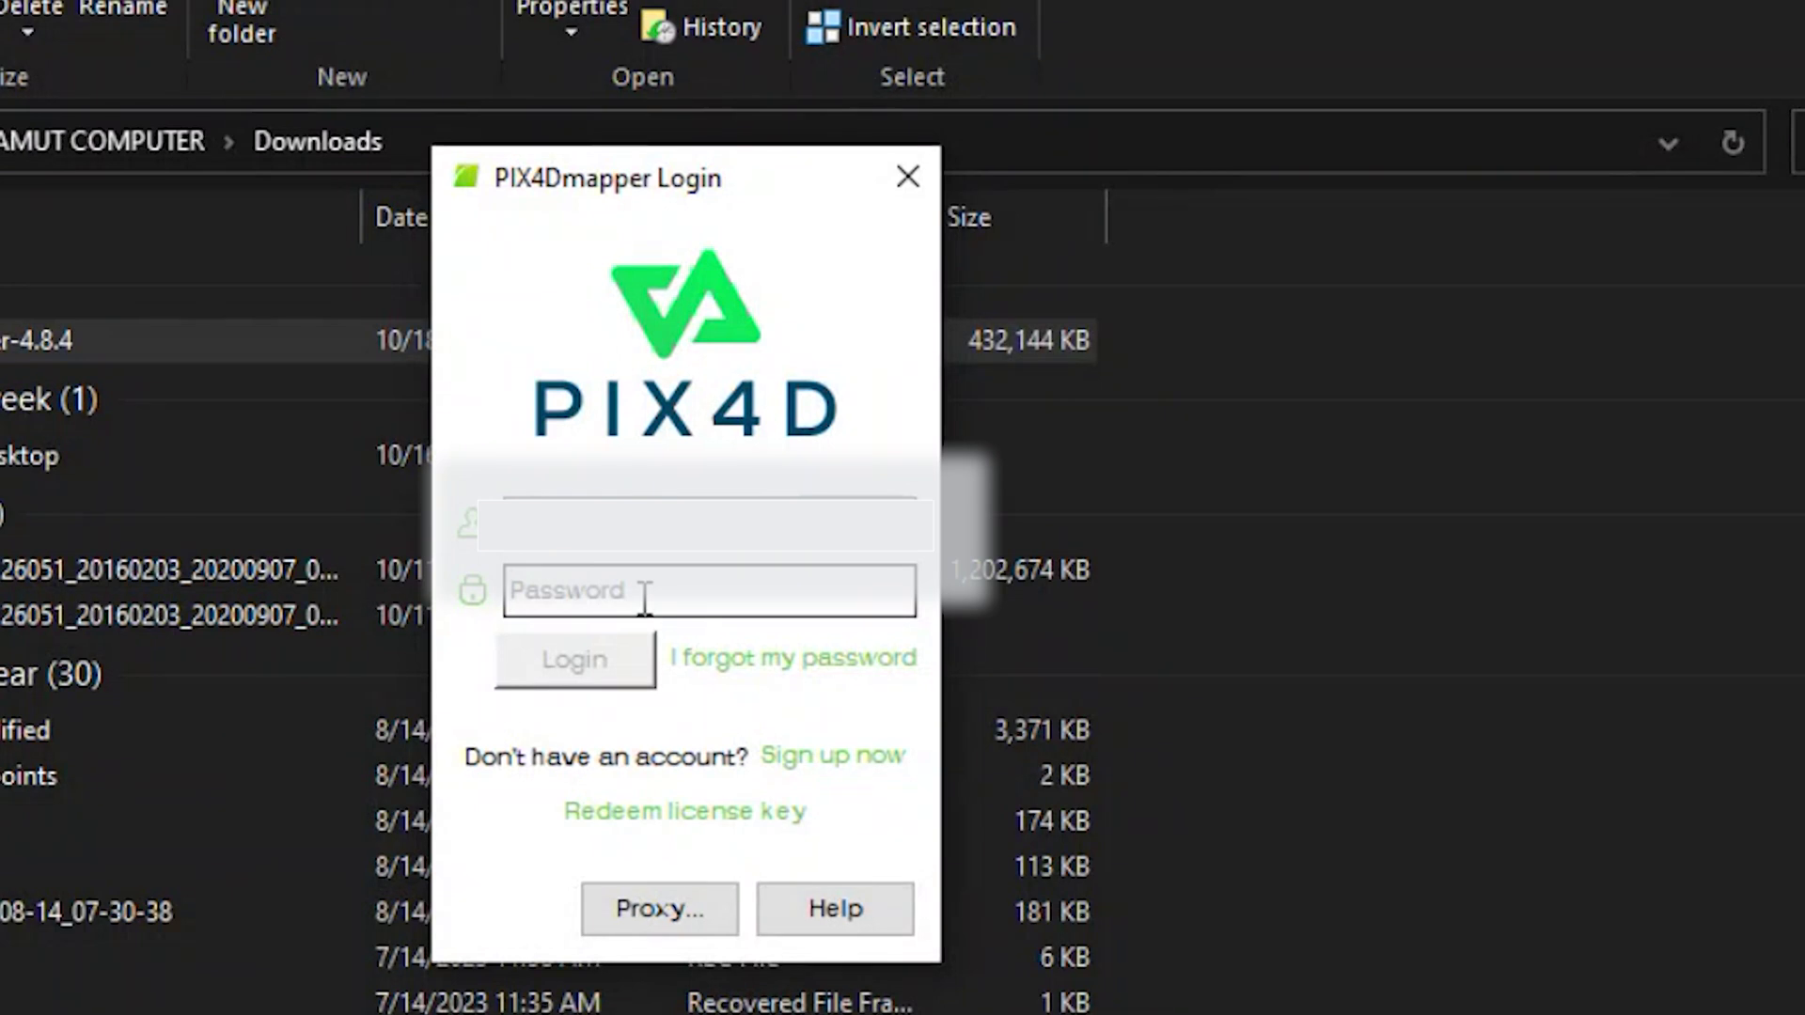
pyautogui.write('*********')
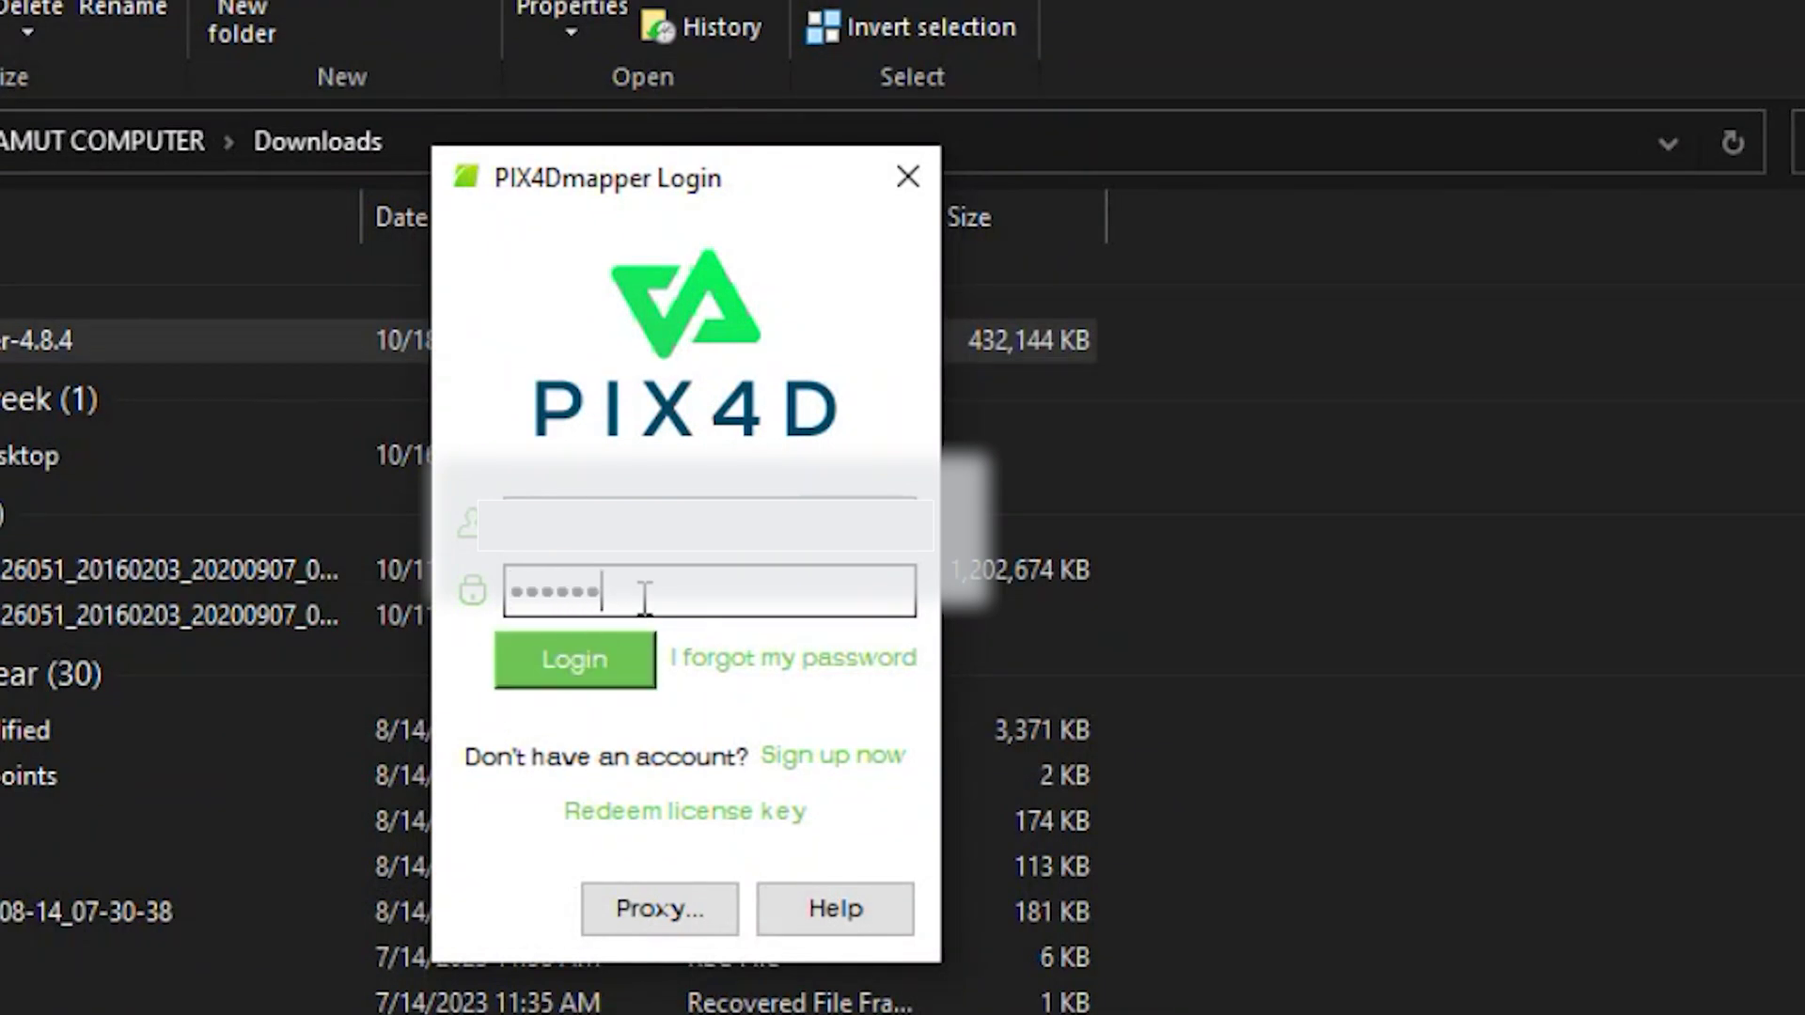
pyautogui.write('****')
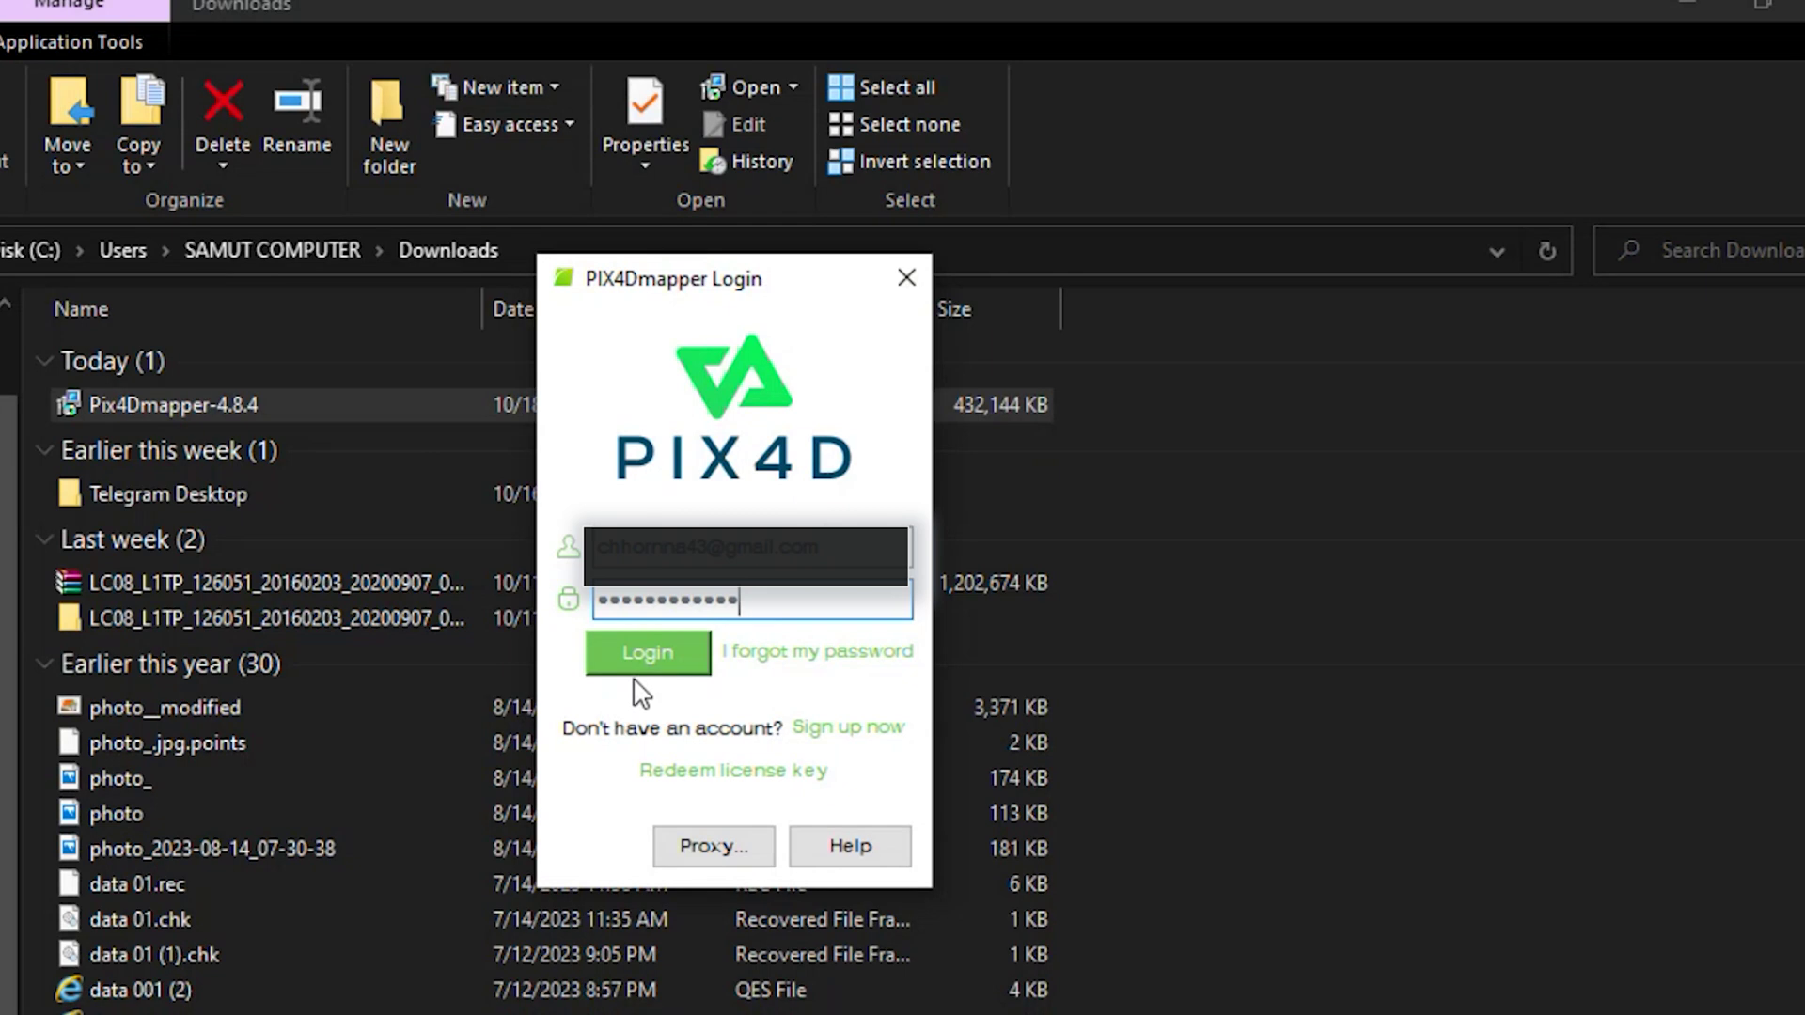
pyautogui.click(636, 660)
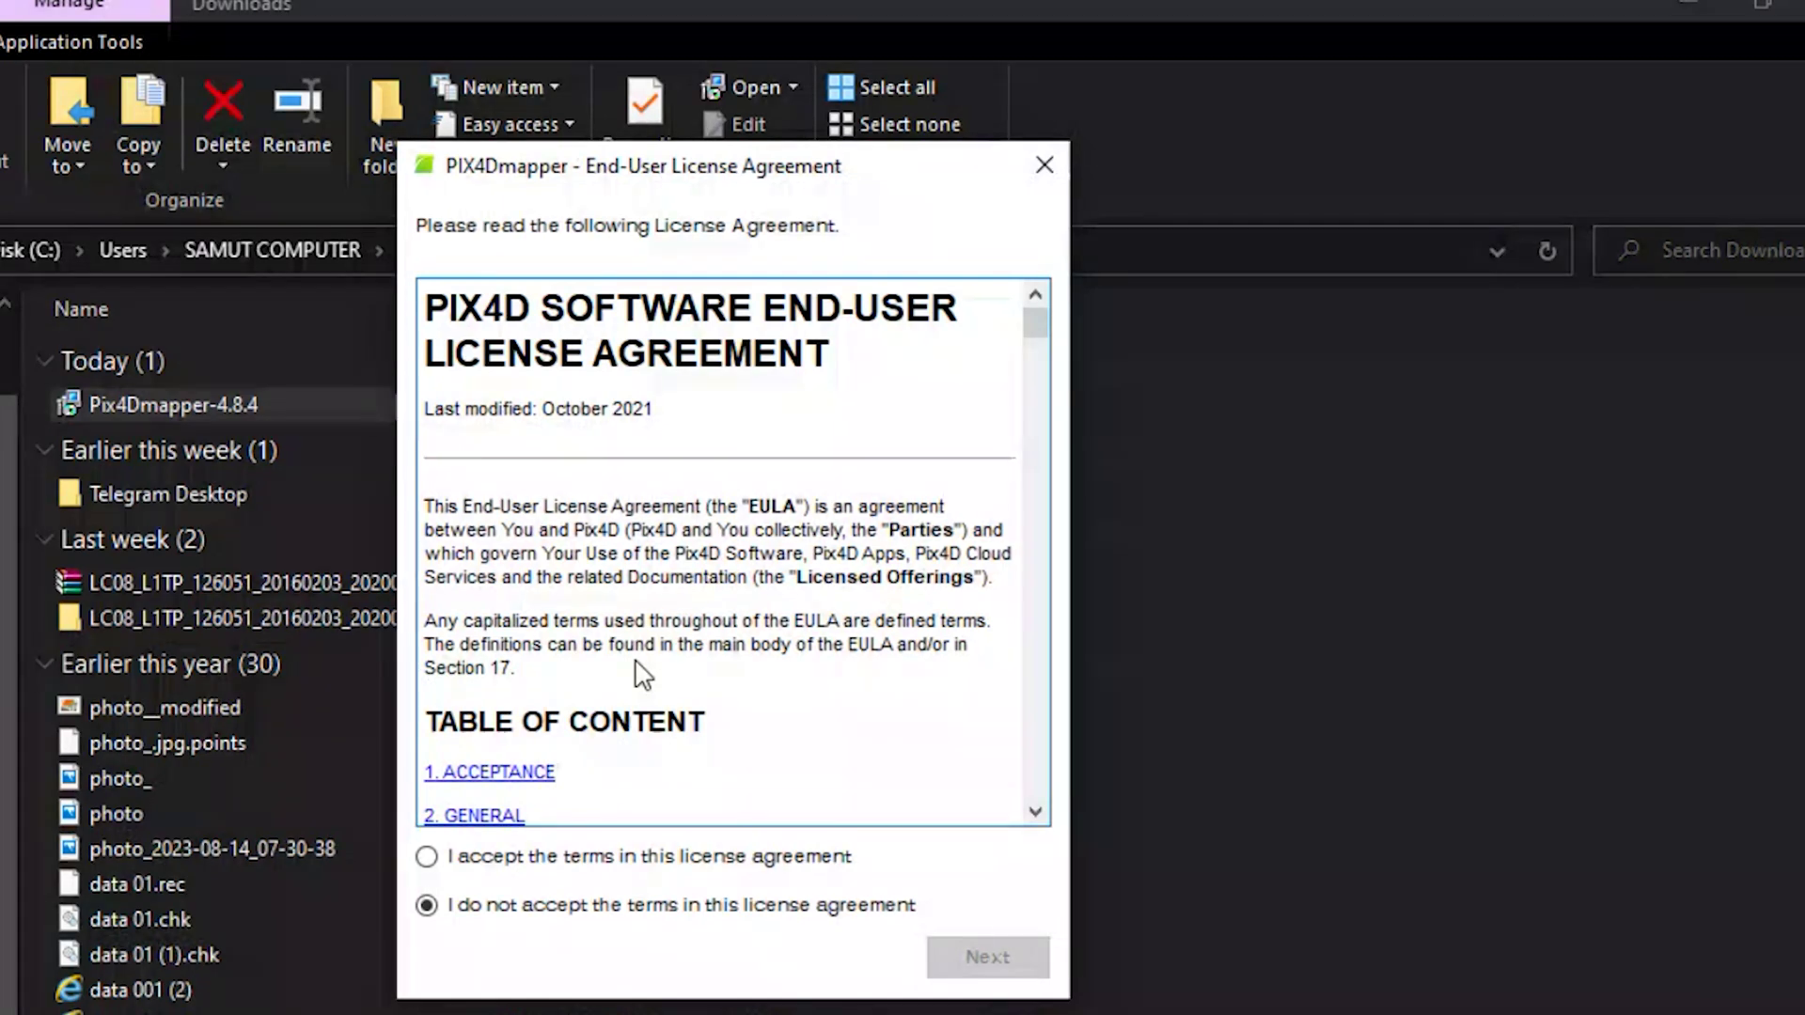
# - Accept the PIX4D End-User License Agreement and enter the program in free Discovery Mode
pyautogui.click(427, 857)
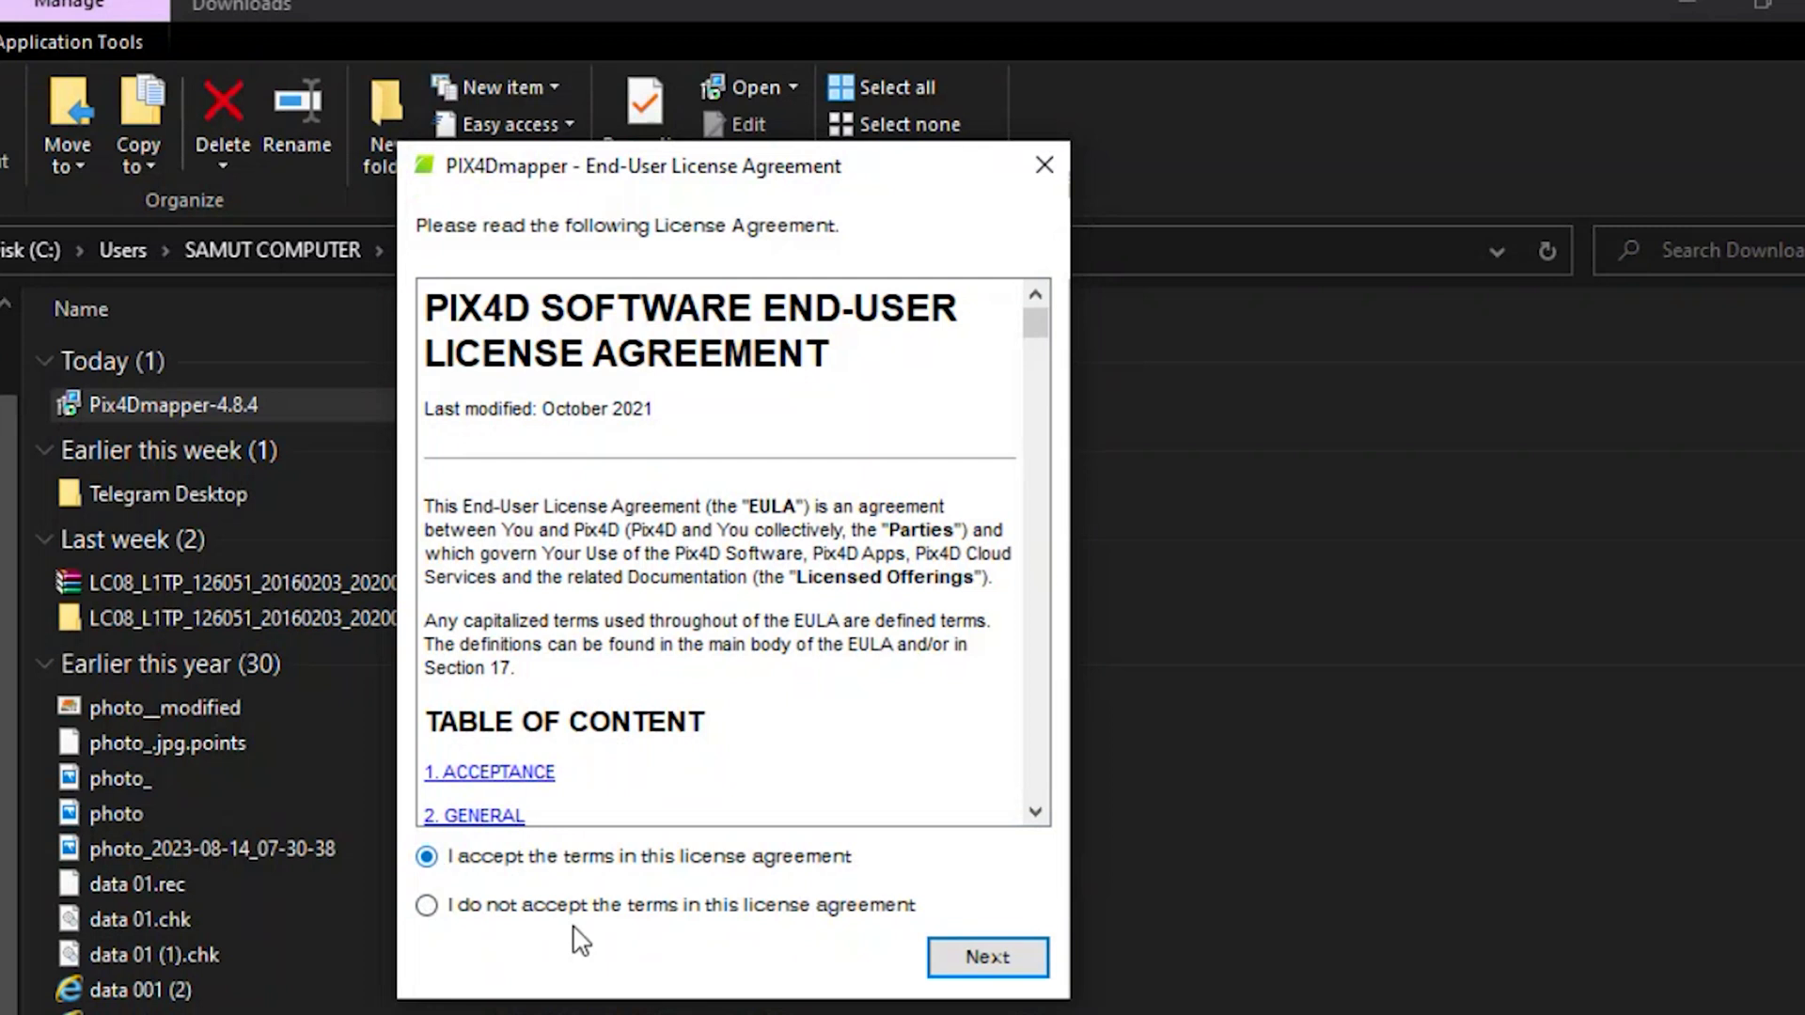
pyautogui.click(968, 958)
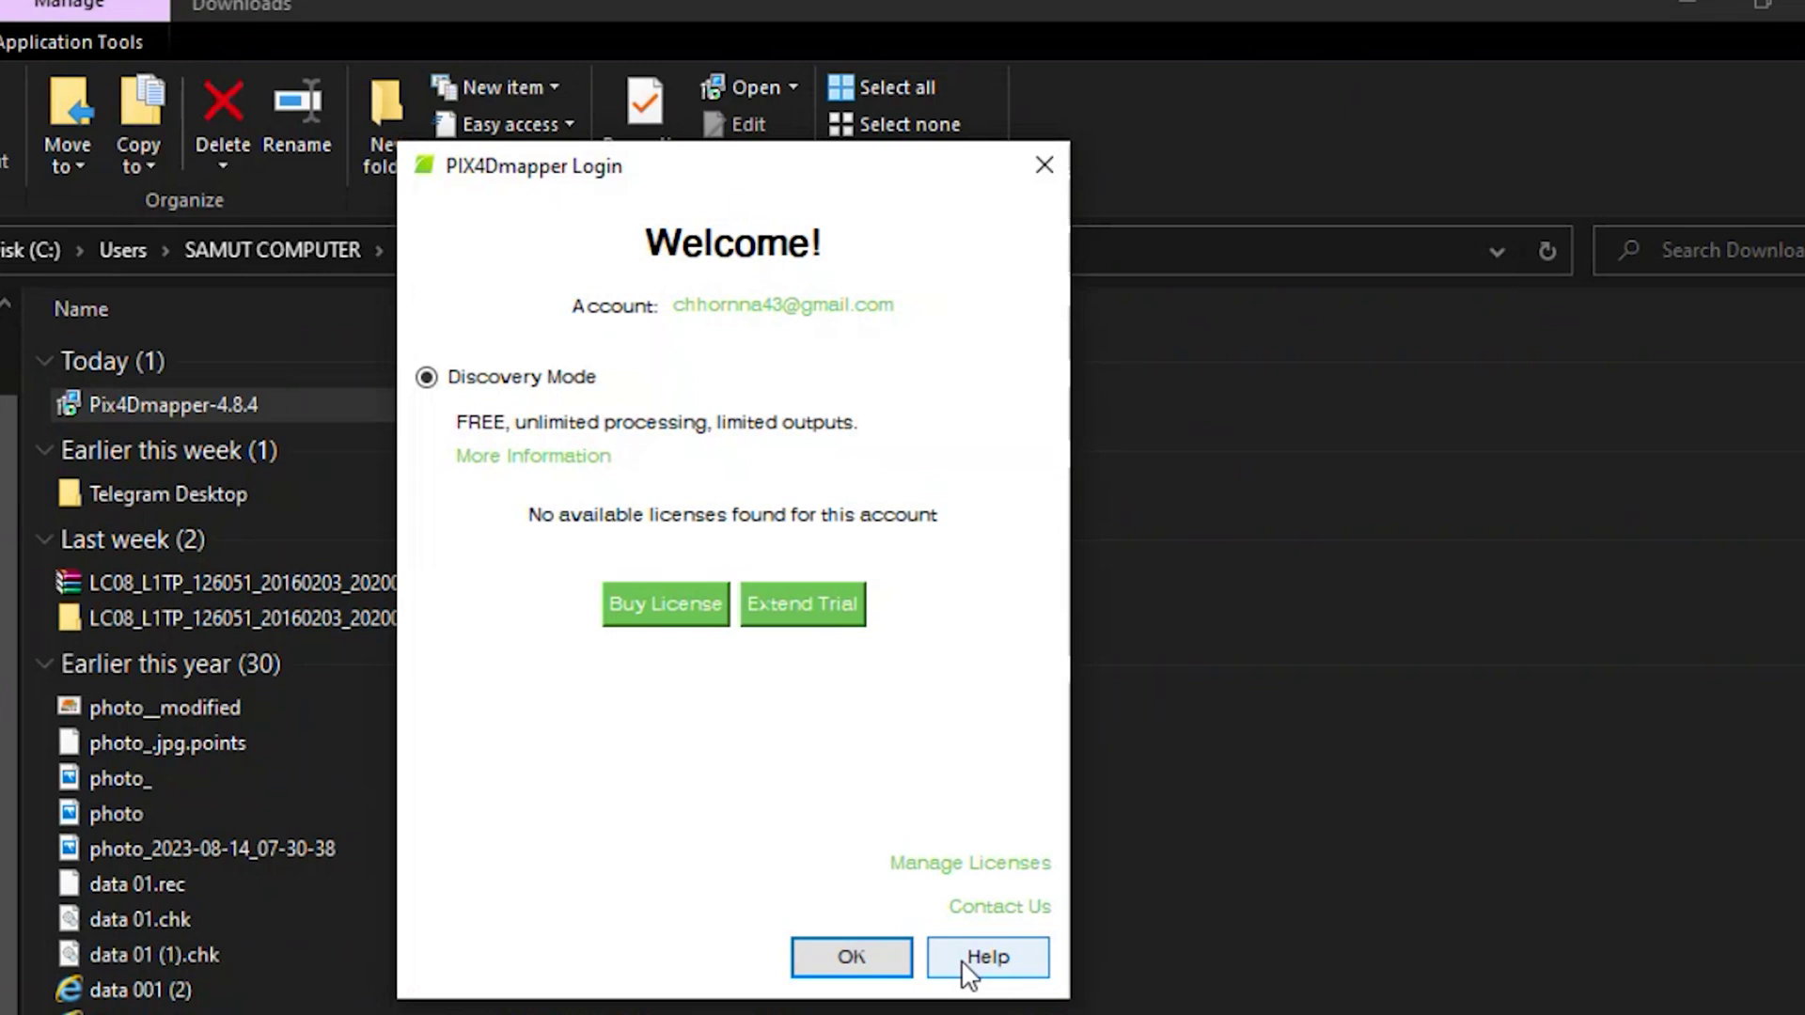
pyautogui.click(863, 953)
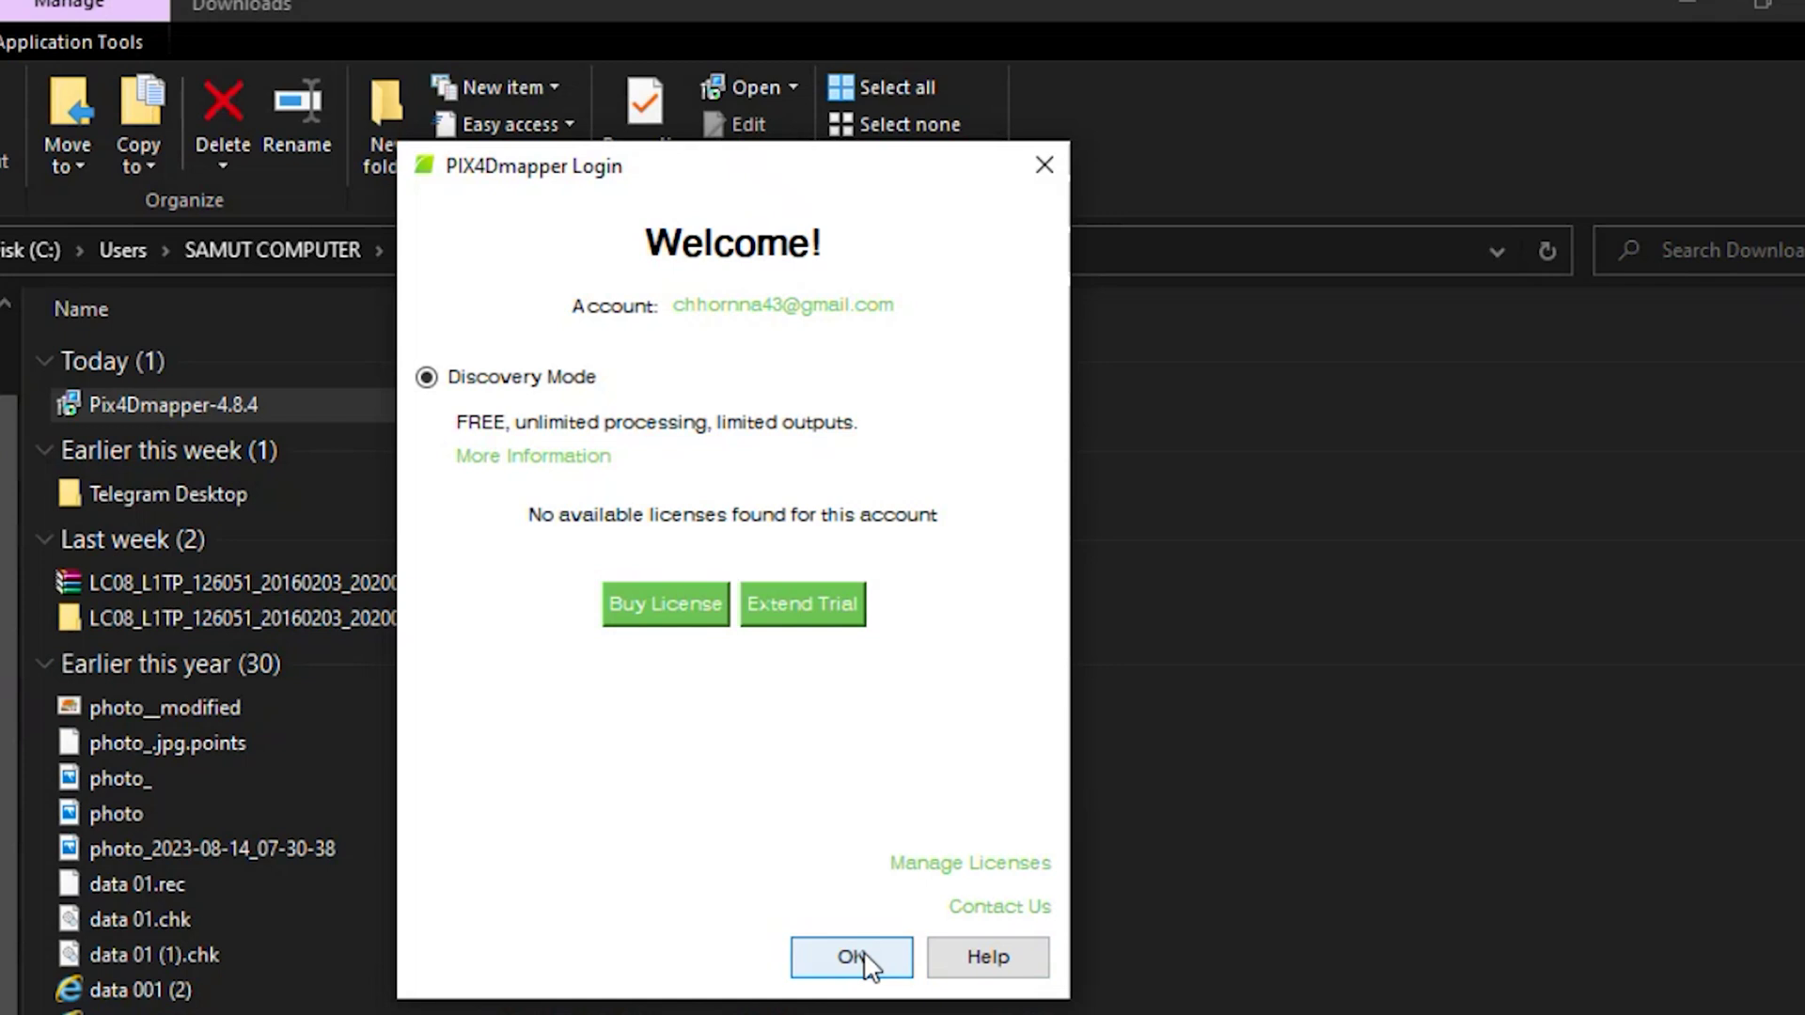
pyautogui.click(863, 956)
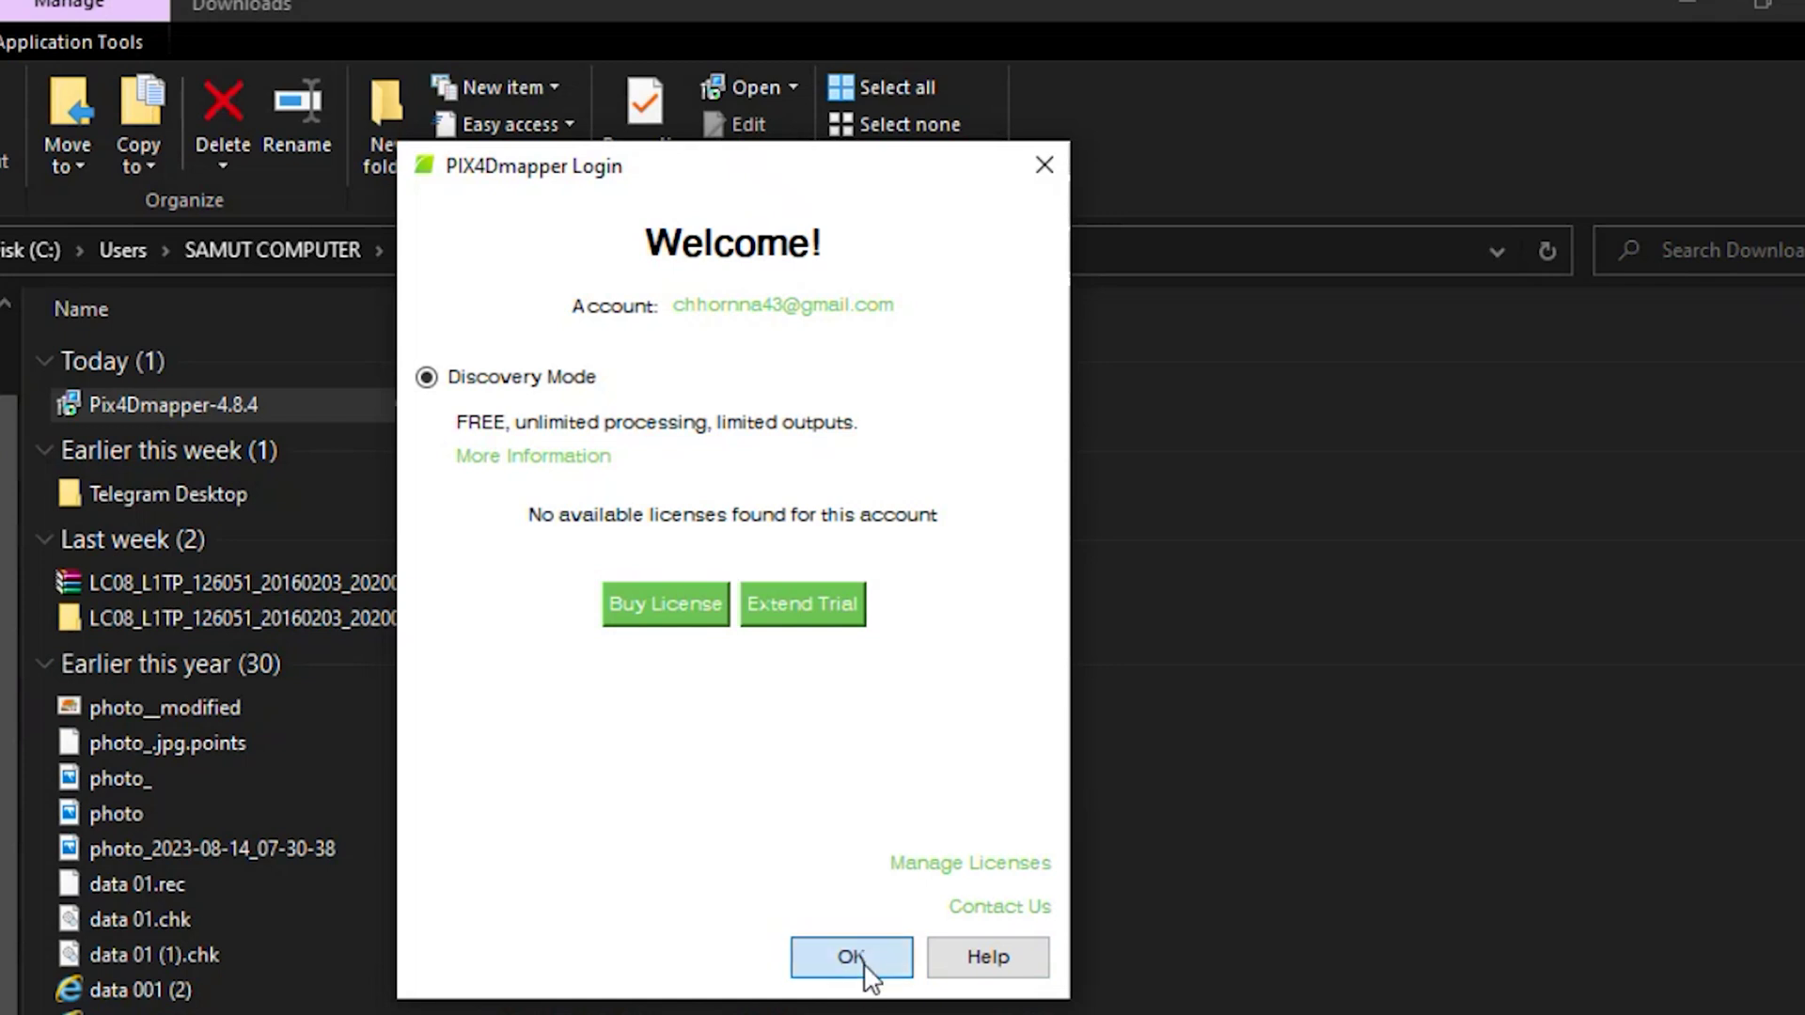
pyautogui.click(864, 962)
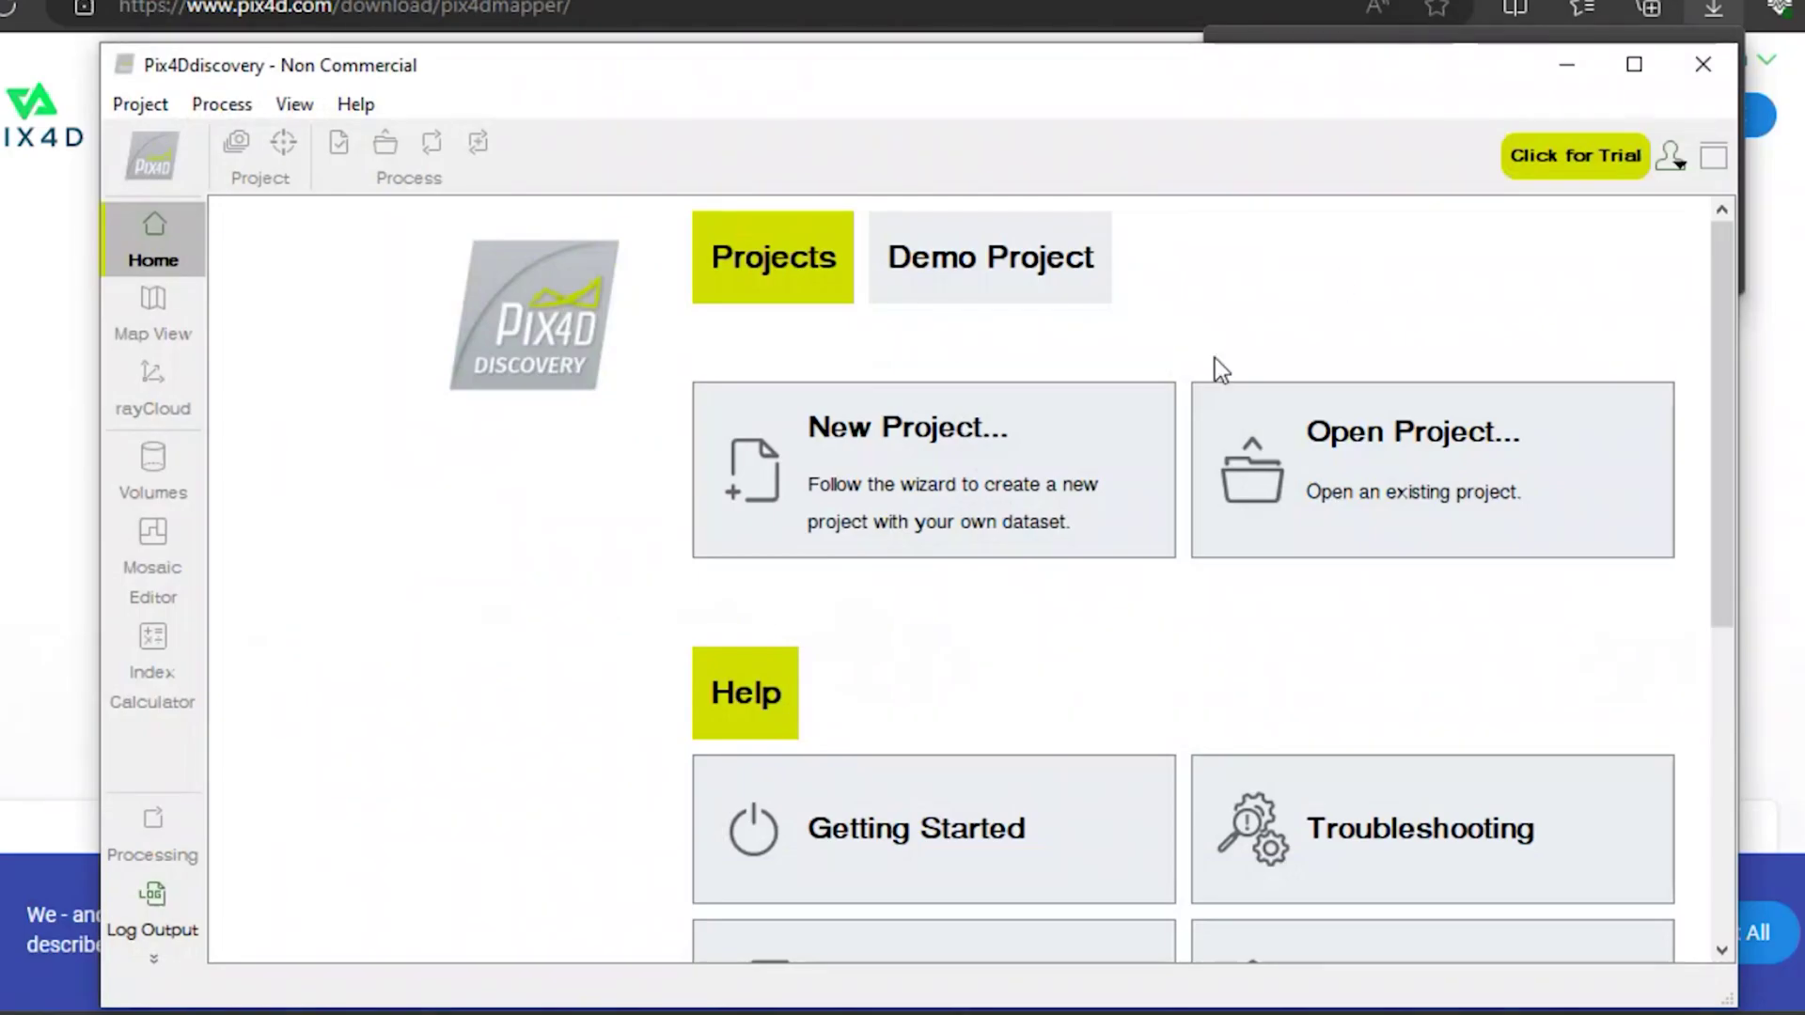